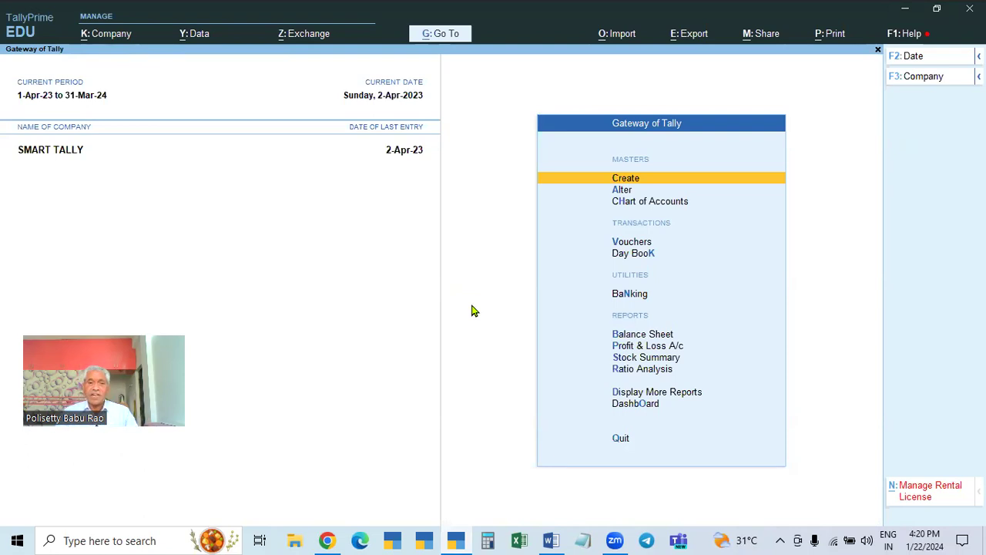
- Open SMART TALLY's company alteration and quit it without saving
click(106, 34)
key(a)
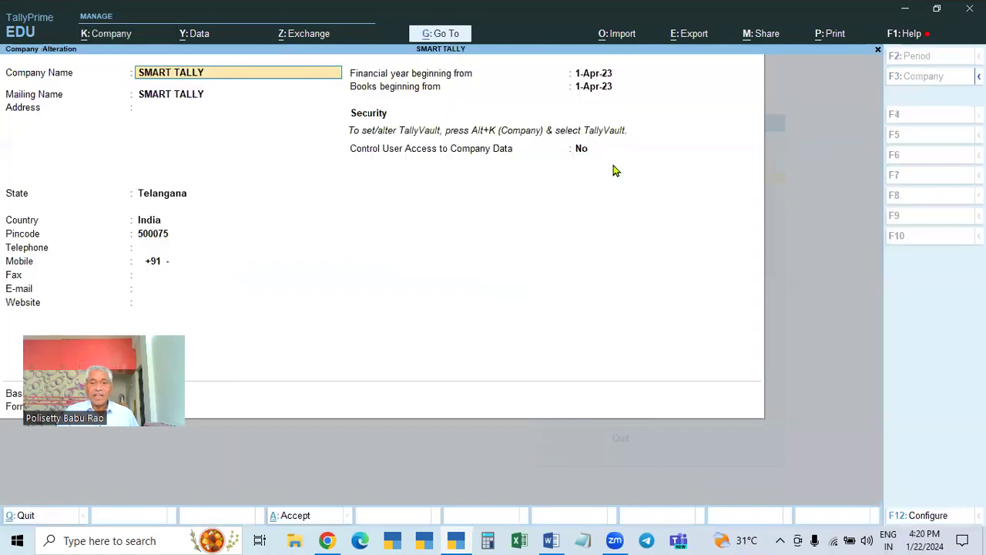
key(BackSpace)
key(Escape)
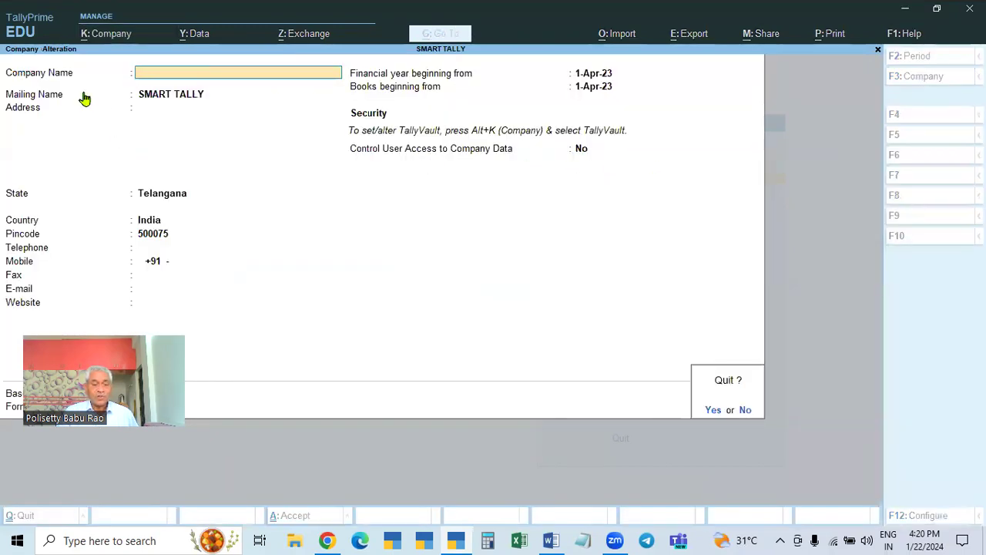
key(y)
- Look at the TallyVault settings and company options, then close them unchanged
click(95, 36)
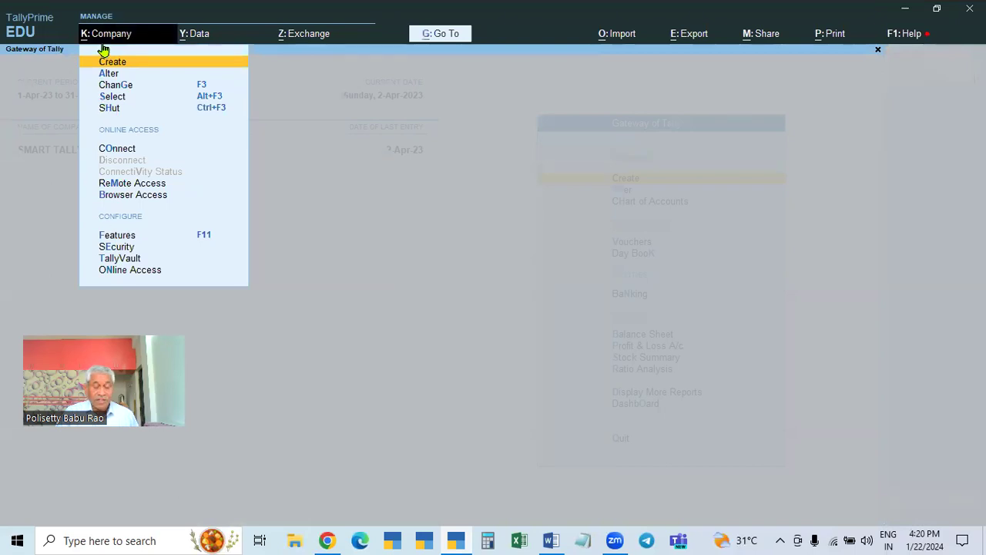
click(130, 260)
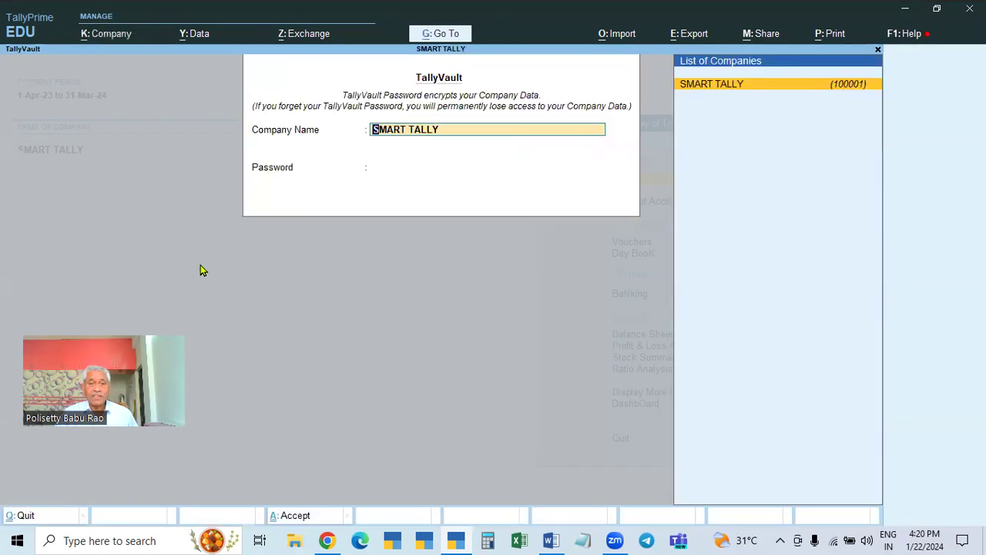
key(BackSpace)
key(Escape)
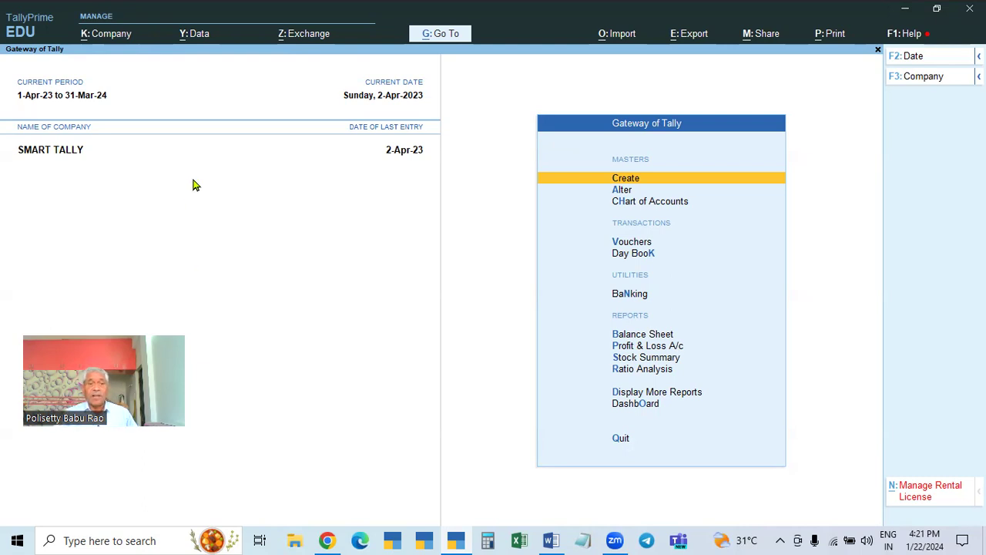
click(116, 35)
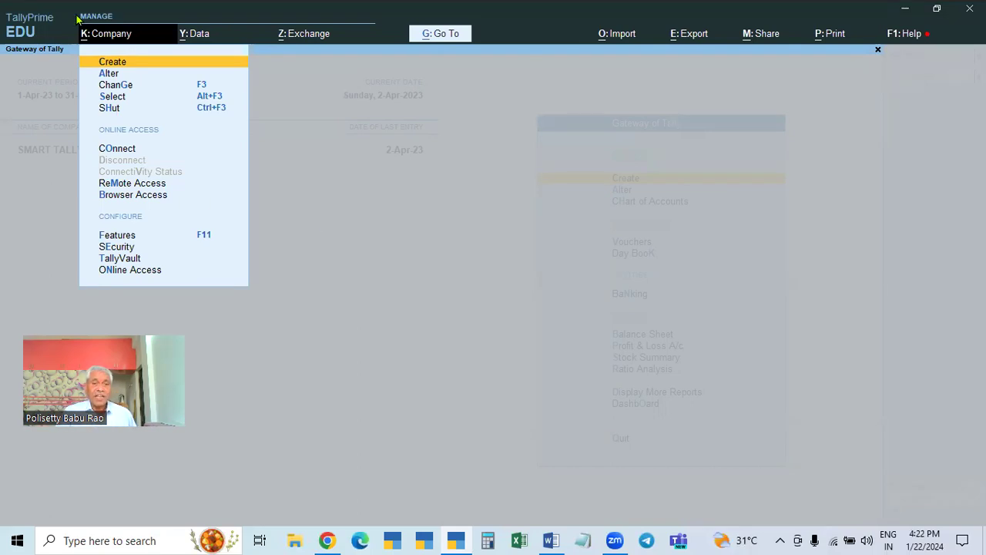
key(Escape)
key(Escape)
key(Escape)
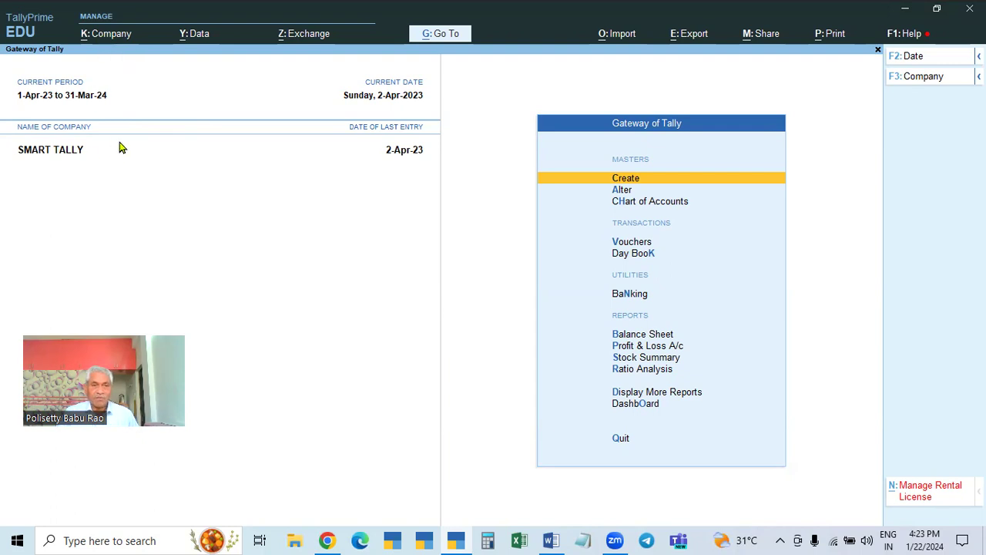
- Shut SMART TALLY with Alt+F3 and load the GSTR-1 company
key(alt+F3)
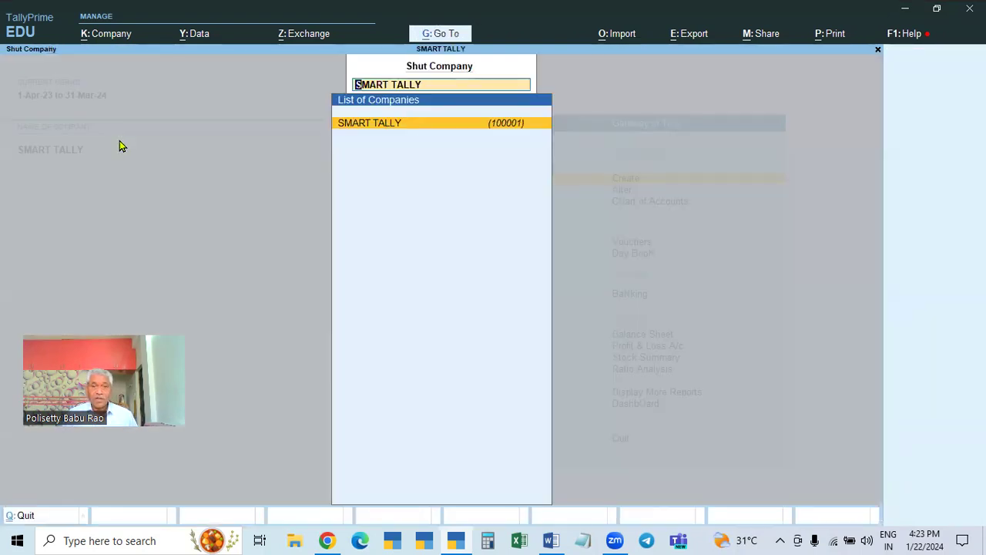
key(Return)
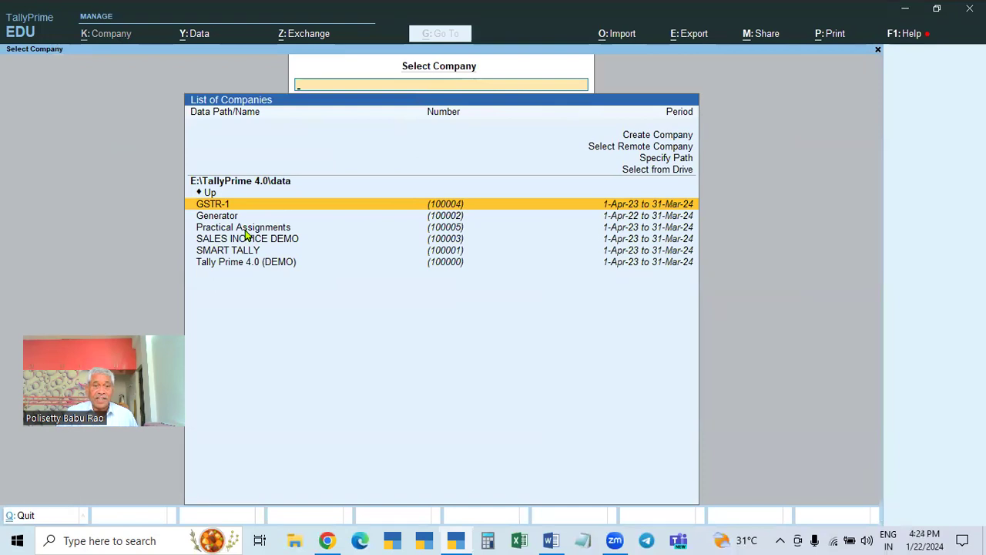
key(Return)
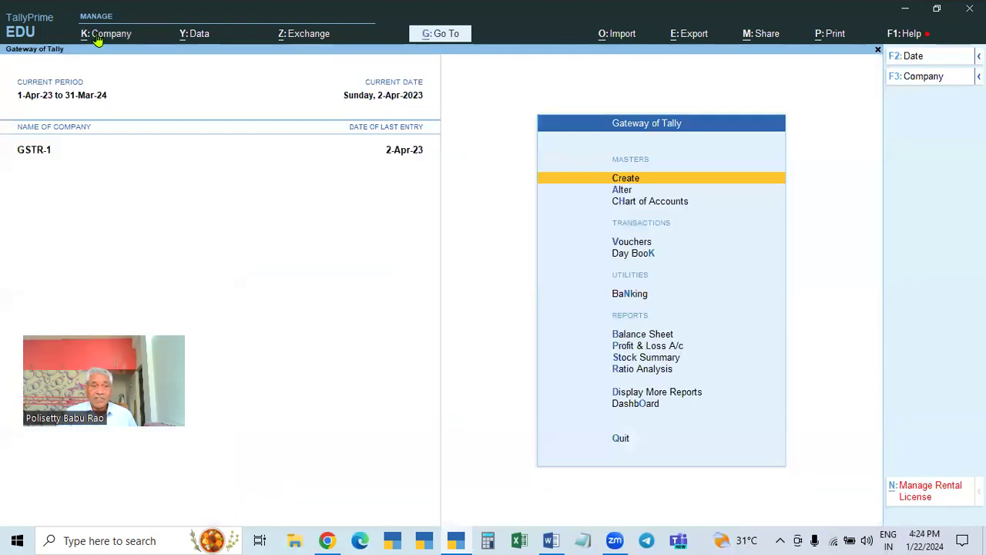
- Abandon a new company form, then shut GSTR-1 with Ctrl+F3
click(99, 36)
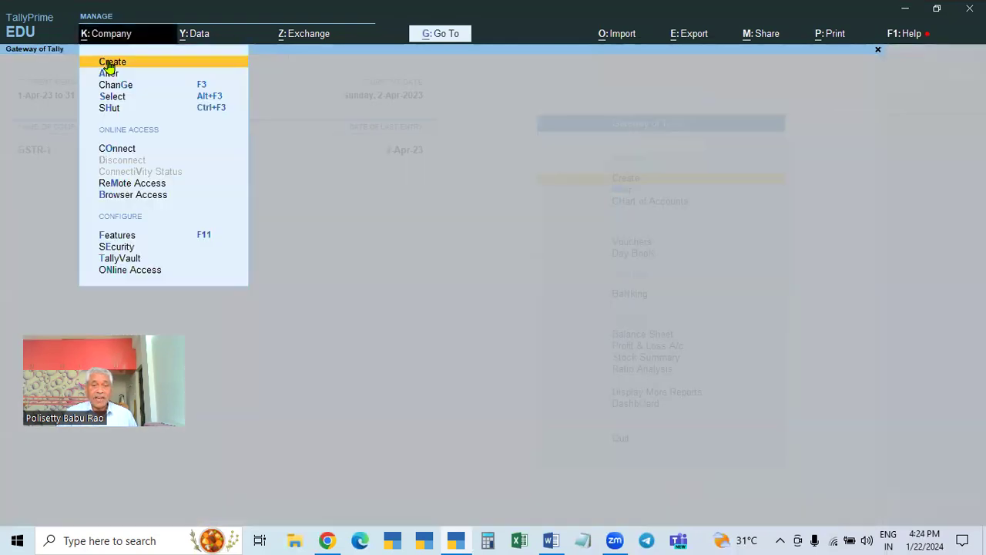
click(109, 65)
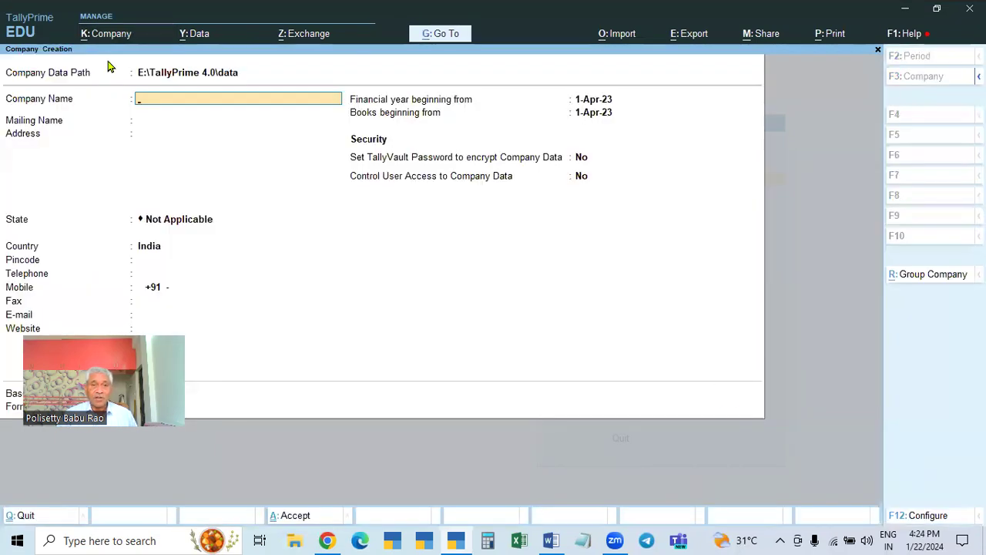
key(Escape)
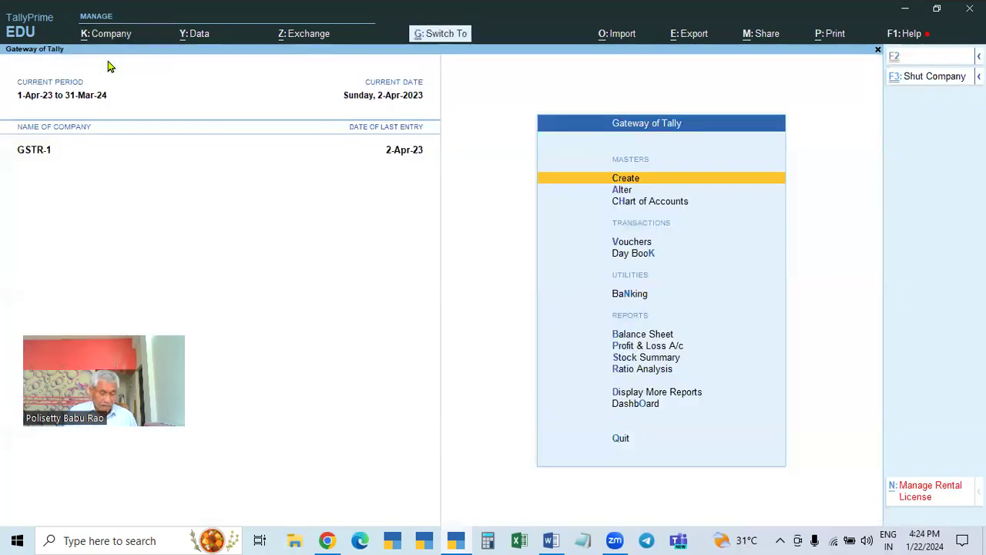
key(ctrl+F3)
key(Return)
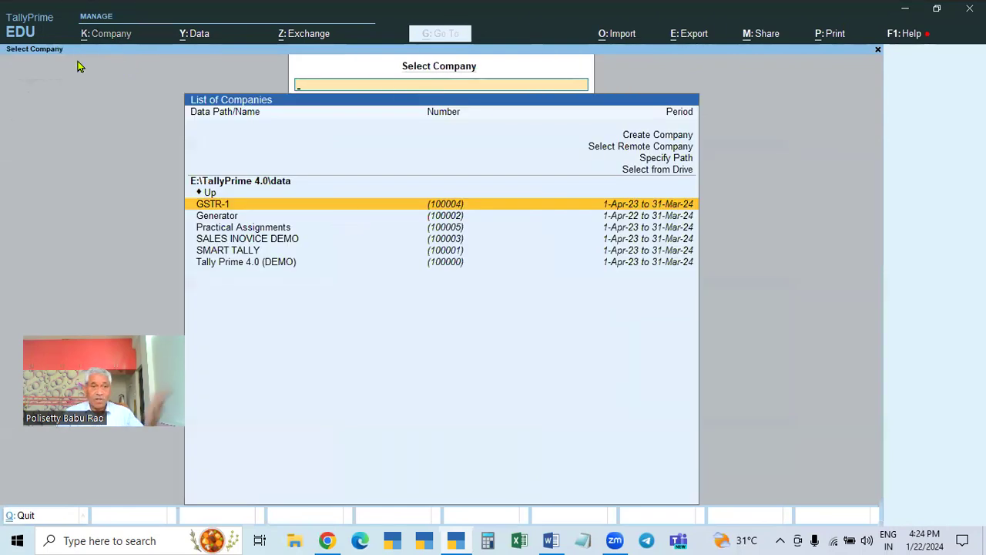
- Start a new company named Security Control
click(659, 141)
click(659, 143)
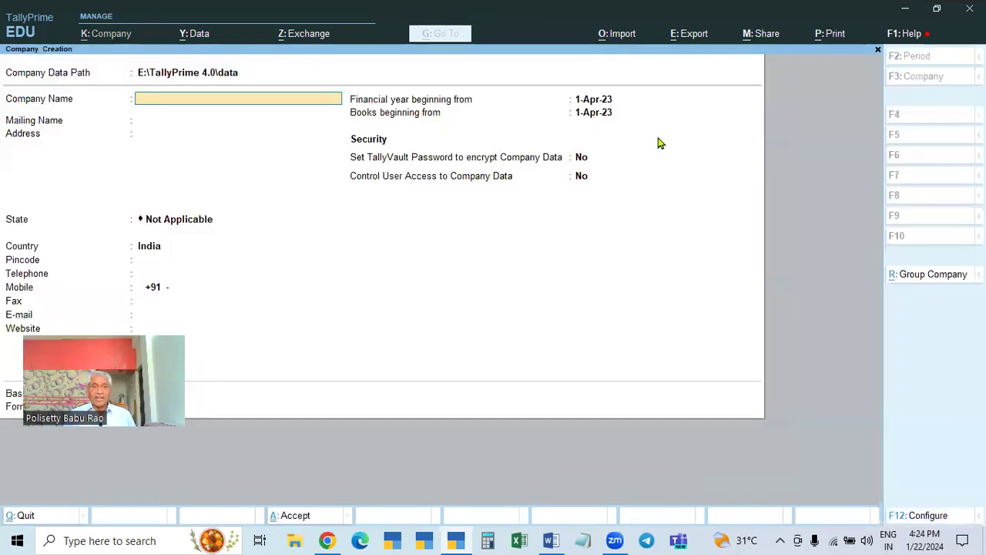
text(Se)
text(cru)
key(BackSpace)
key(BackSpace)
text(urity)
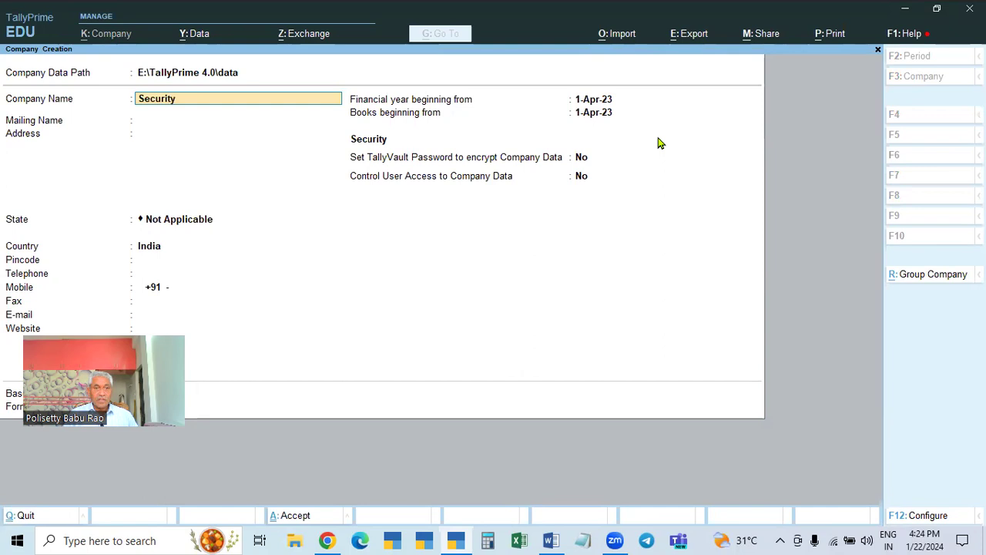
text( Control)
key(Return)
key(Return)
- Set the State to Telangana and the pincode to 500085
key(Return)
text(tel)
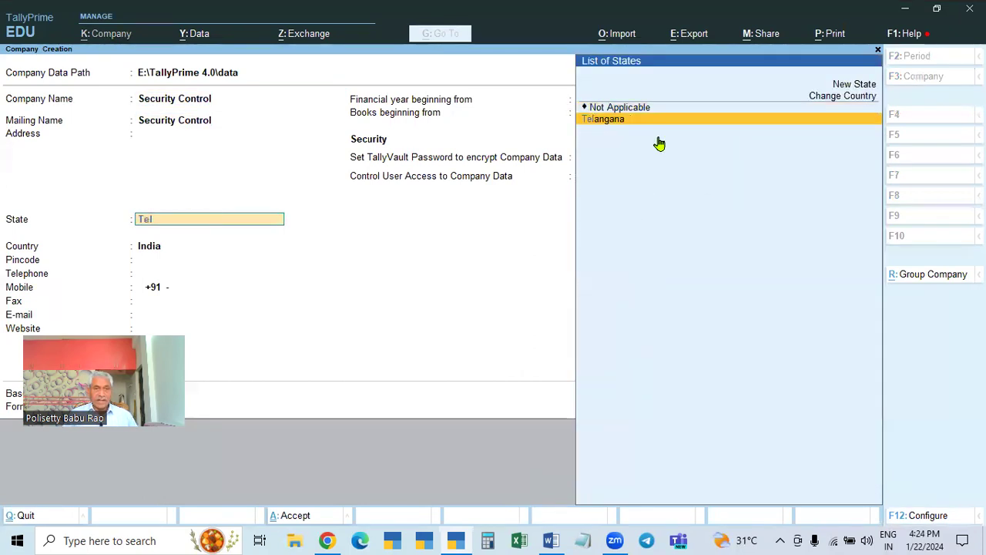
key(Return)
key(Return)
key(BackSpace)
text(522085)
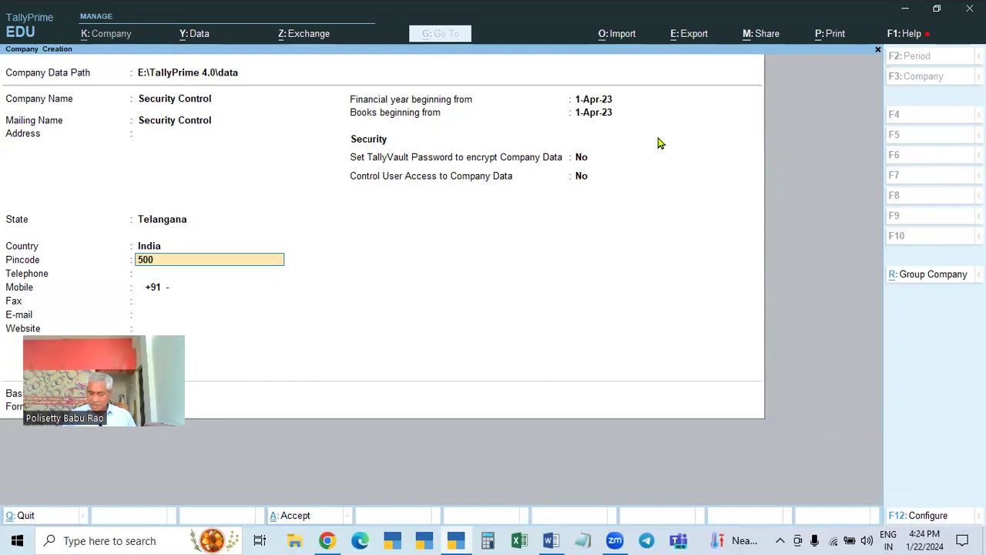
key(BackSpace)
text(085)
key(Return)
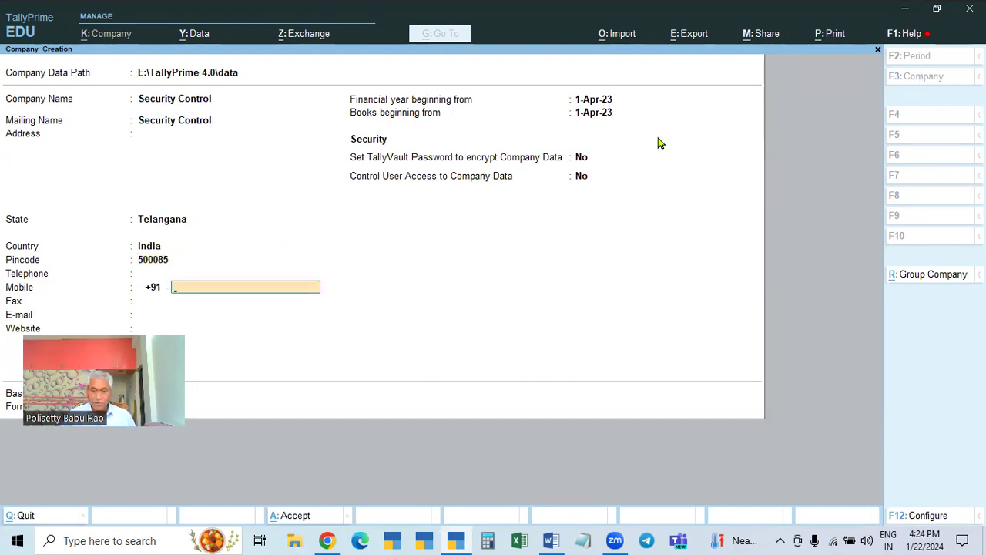
- Step through F12 configuration and the 1-Apr-23 books date, then reopen configuration
key(F12)
key(Return)
key(n)
key(n)
key(n)
key(n)
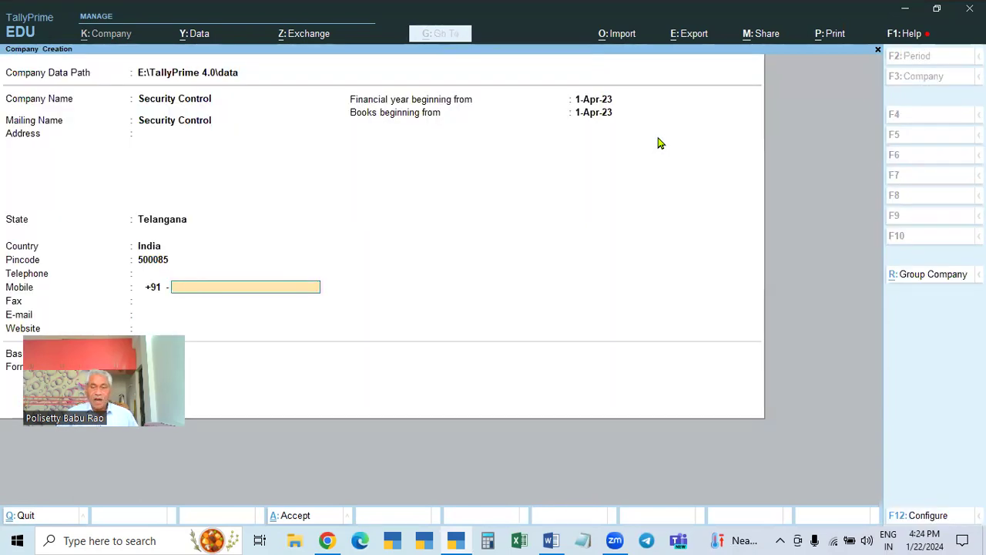
click(584, 118)
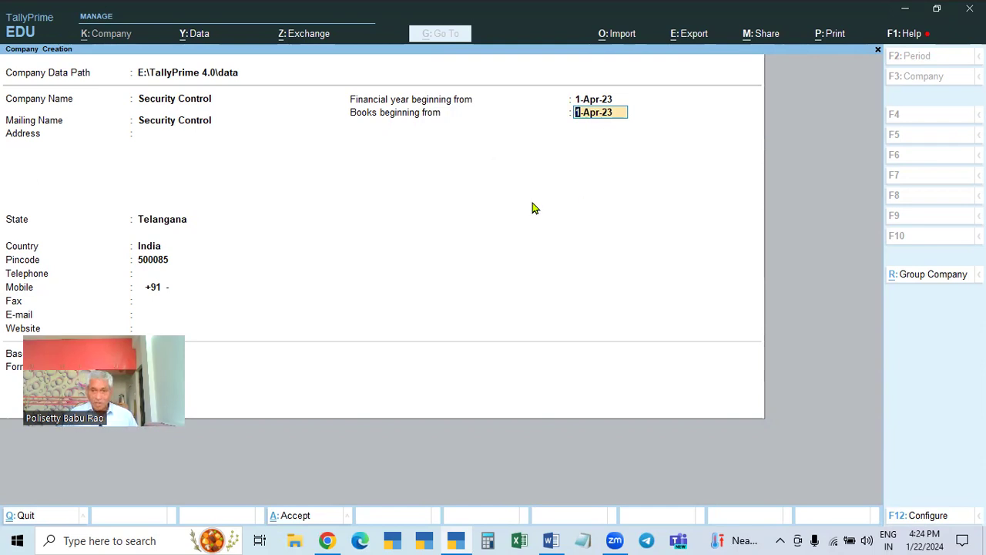
key(Return)
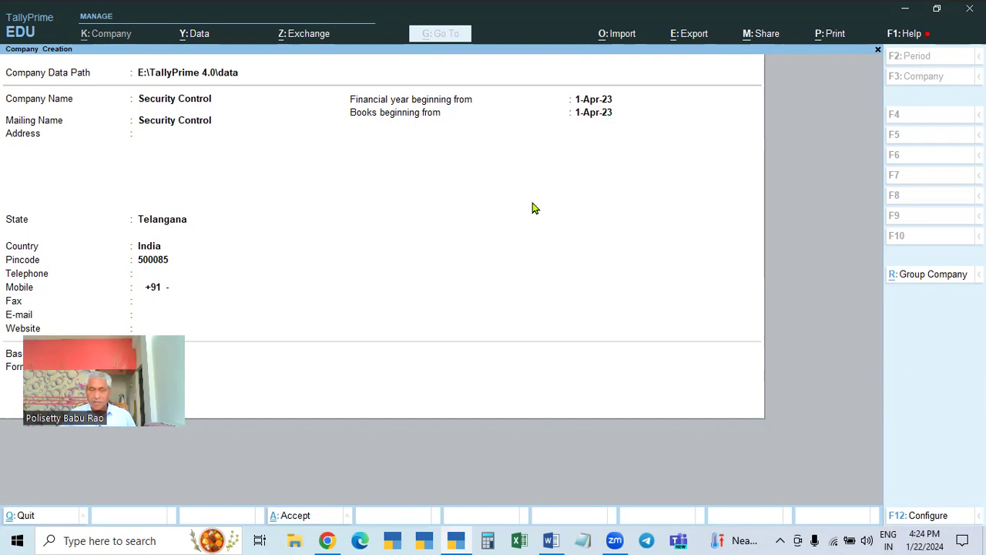
click(601, 112)
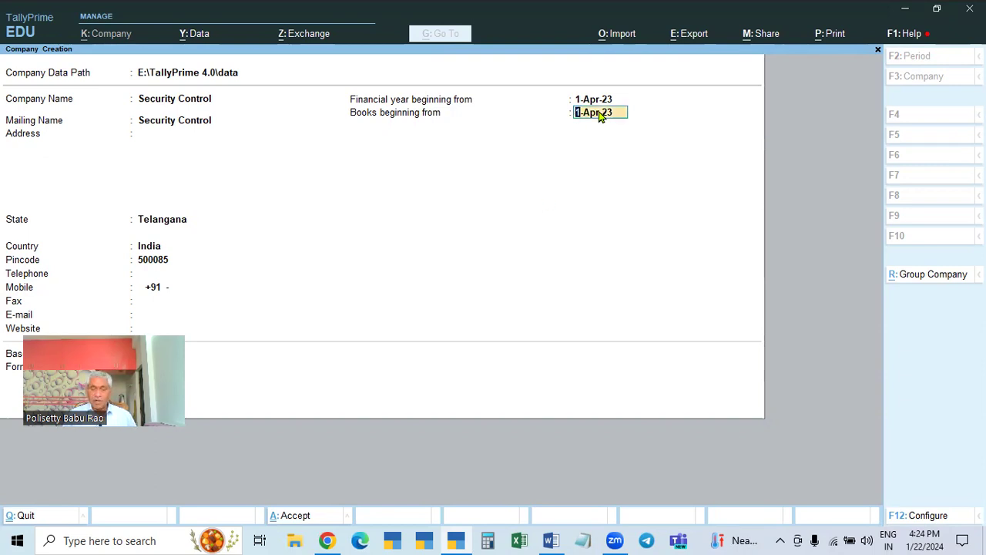
key(Return)
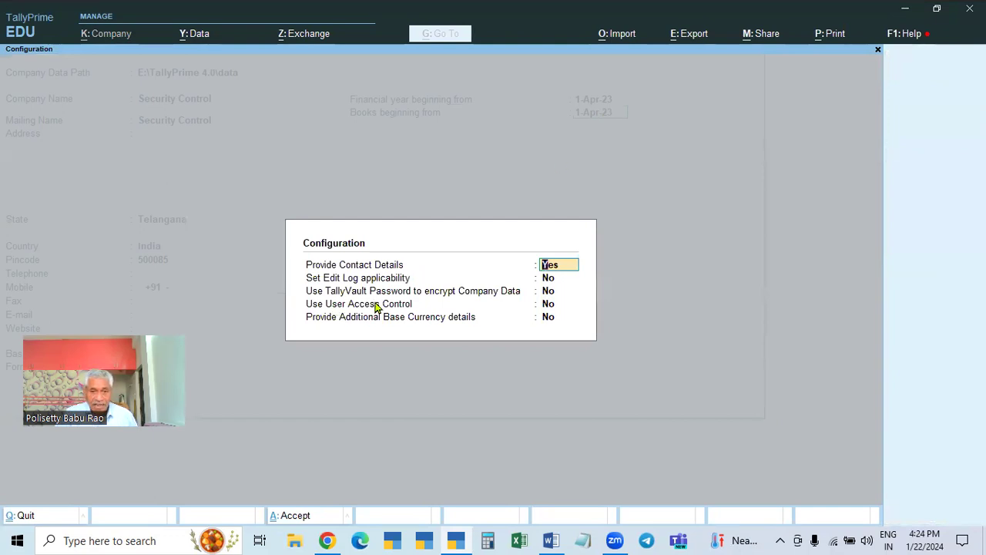
- Set Use User Access Control to Yes in the company configuration
click(550, 305)
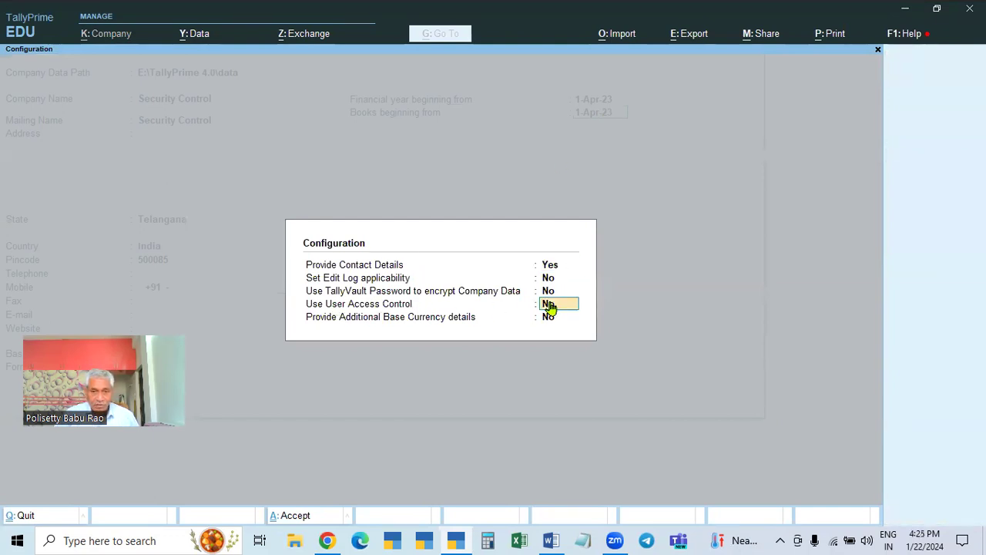
key(y)
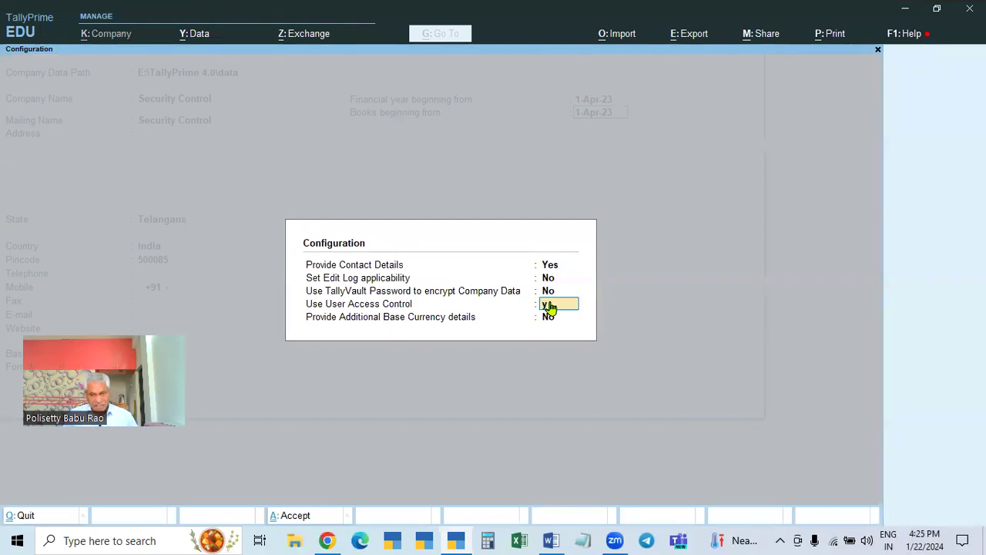
key(Return)
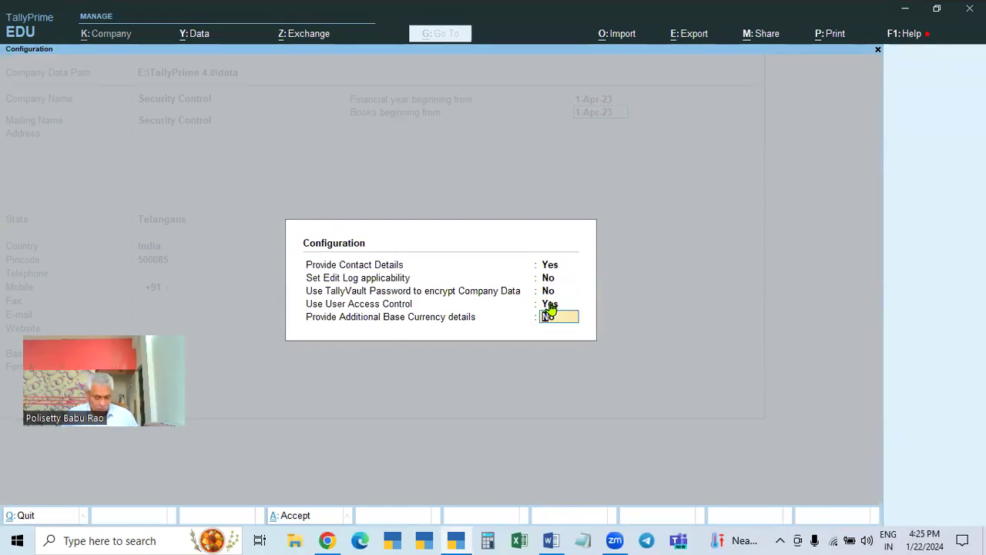
key(Return)
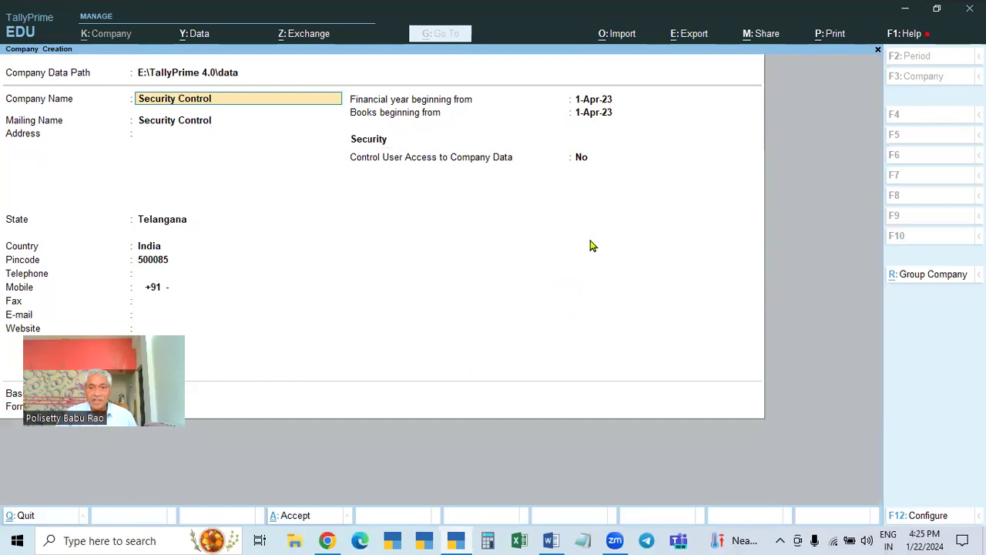
- Enter administrator username admin, set and confirm its password, and pass the warning
click(580, 159)
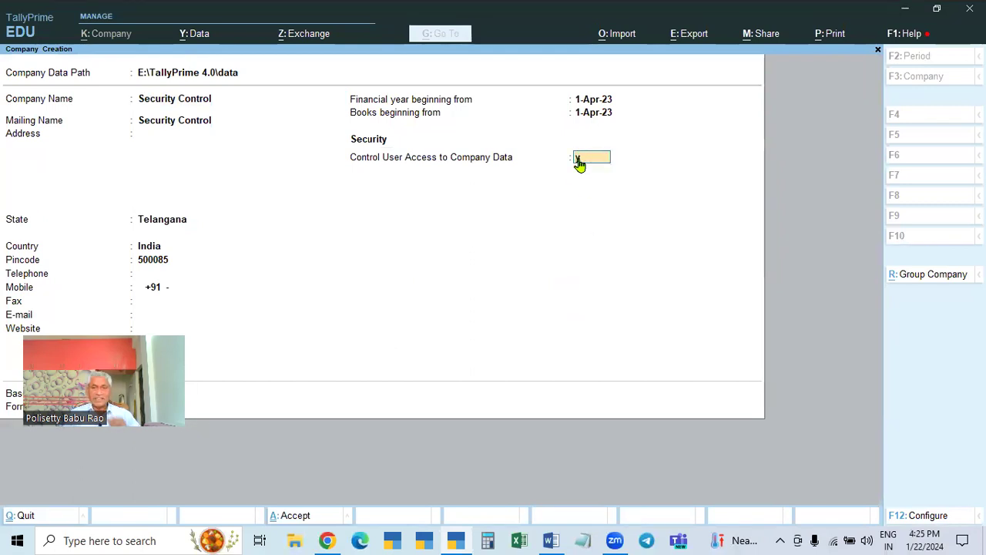
text(ybob)
key(BackSpace)
key(BackSpace)
key(BackSpace)
text(admin)
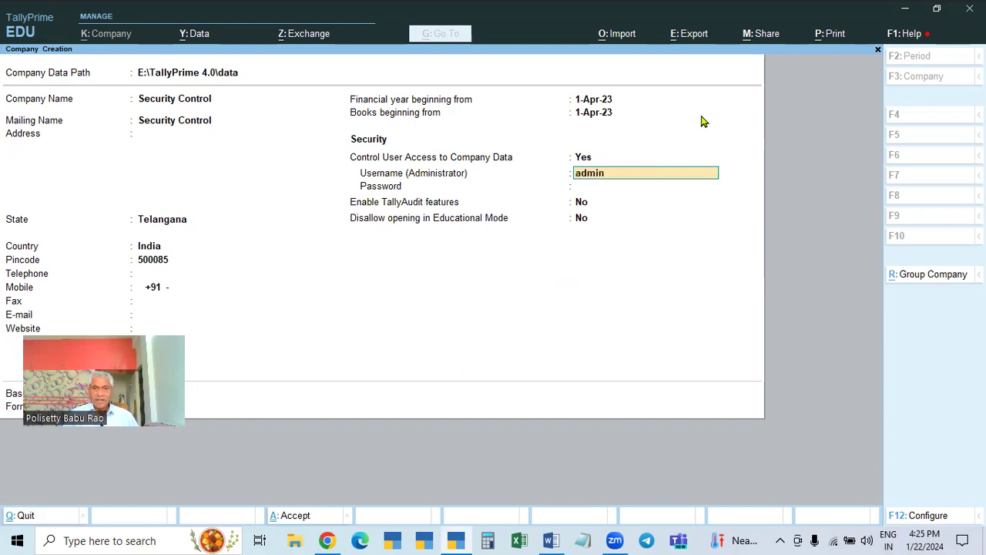
key(Return)
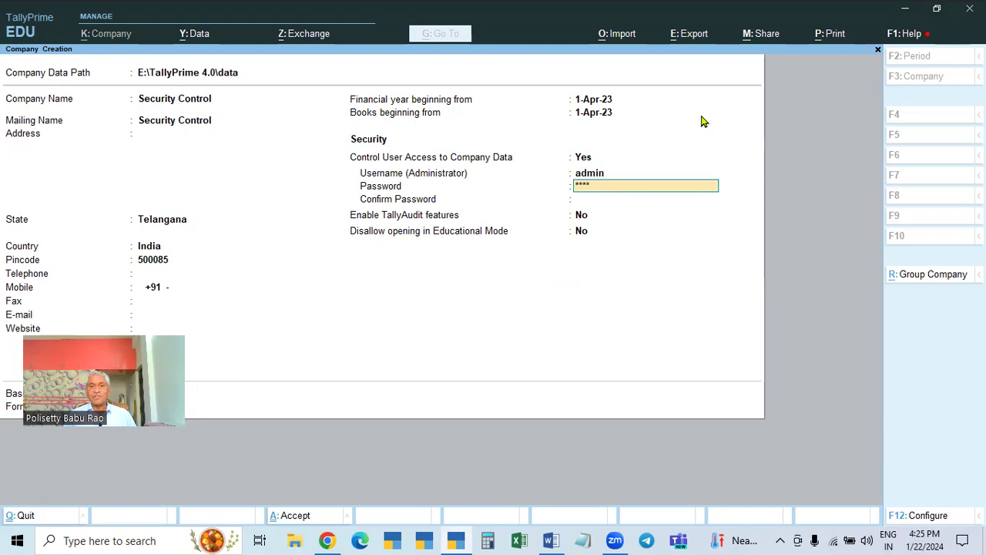
key(Return)
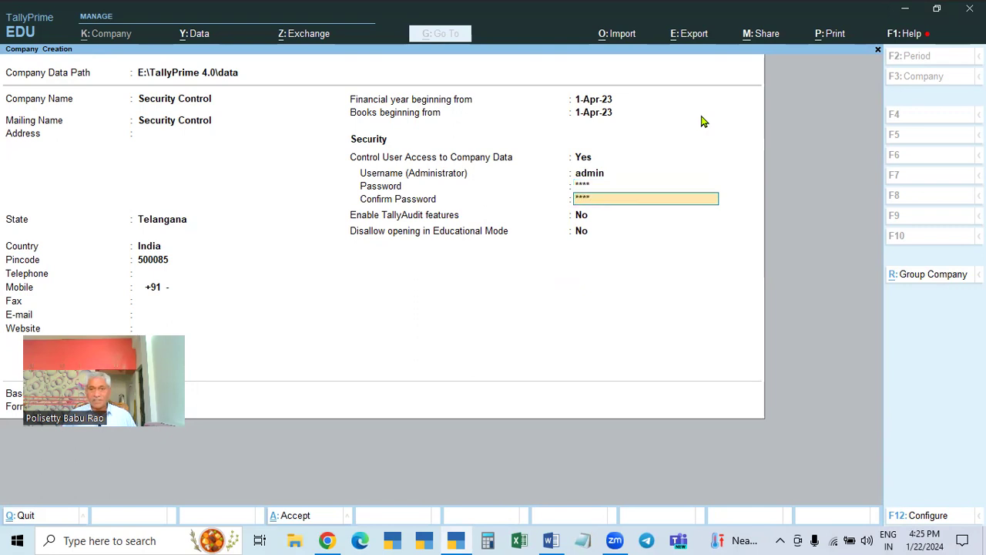
key(BackSpace)
key(BackSpace)
key(BackSpace)
key(BackSpace)
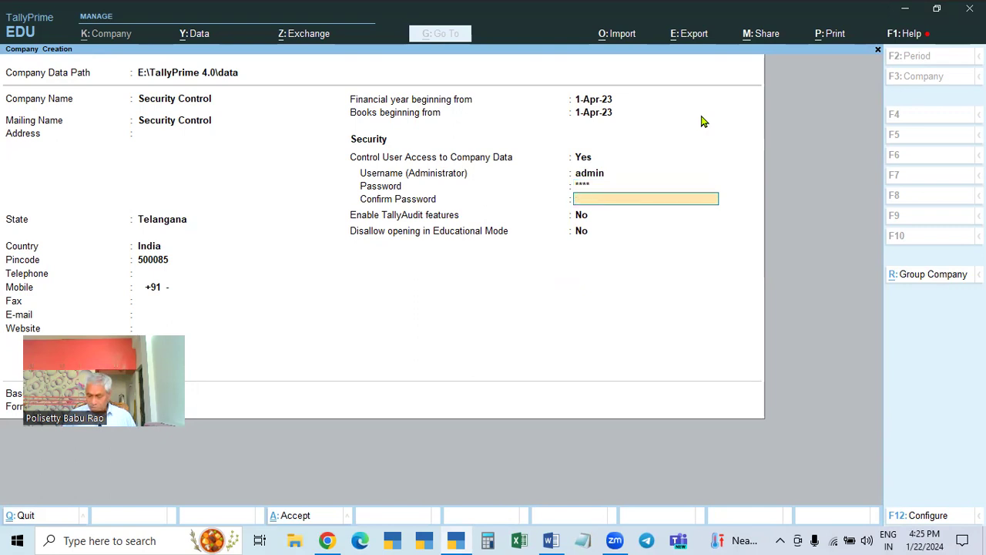
key(Return)
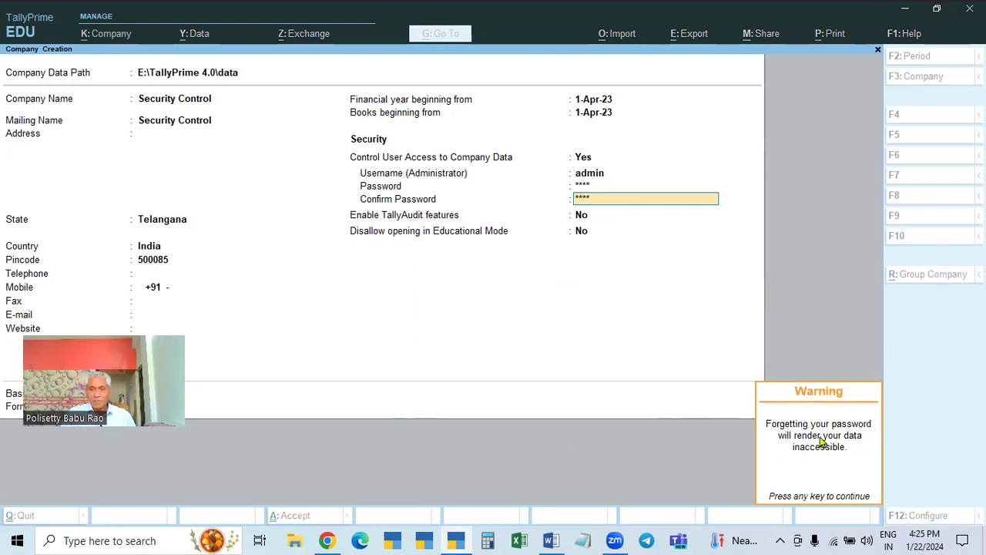
key(Return)
key(Return)
key(Return)
key(Return)
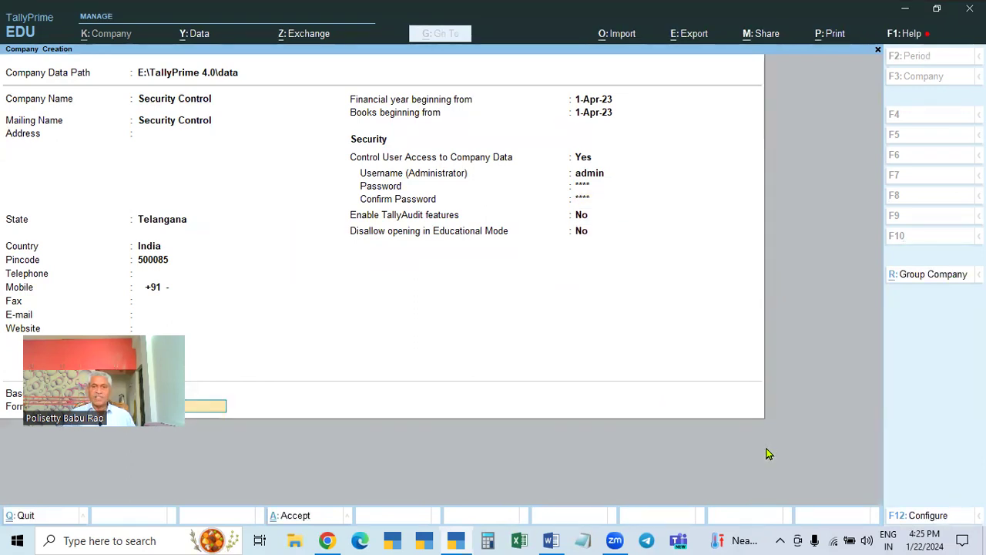
key(Return)
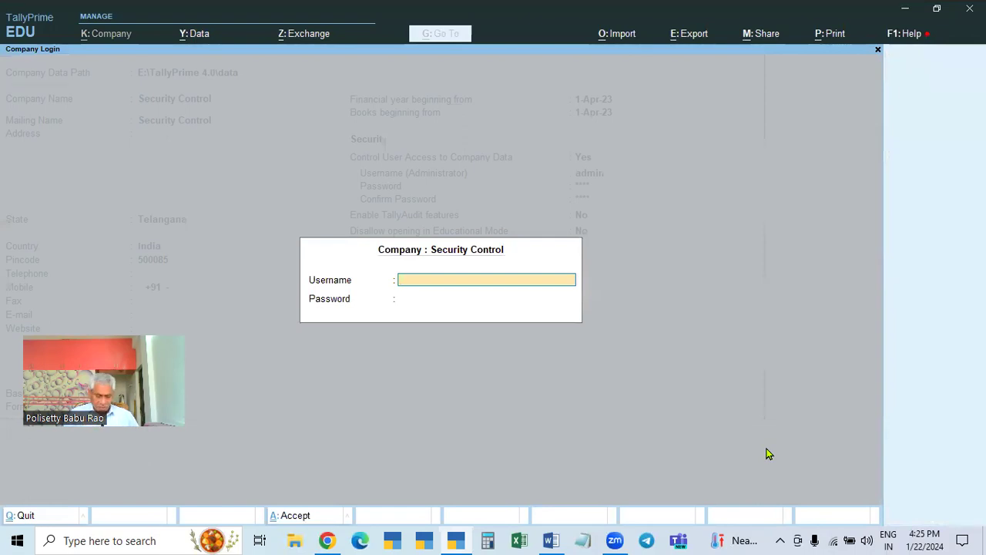
- Log into Security Control with username admin and its password
text(adm)
key(Return)
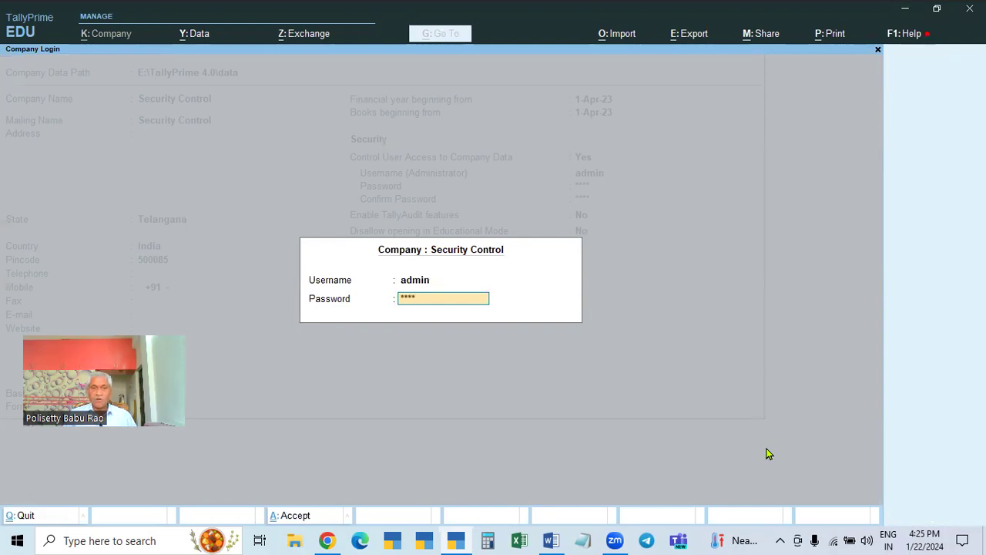
key(Return)
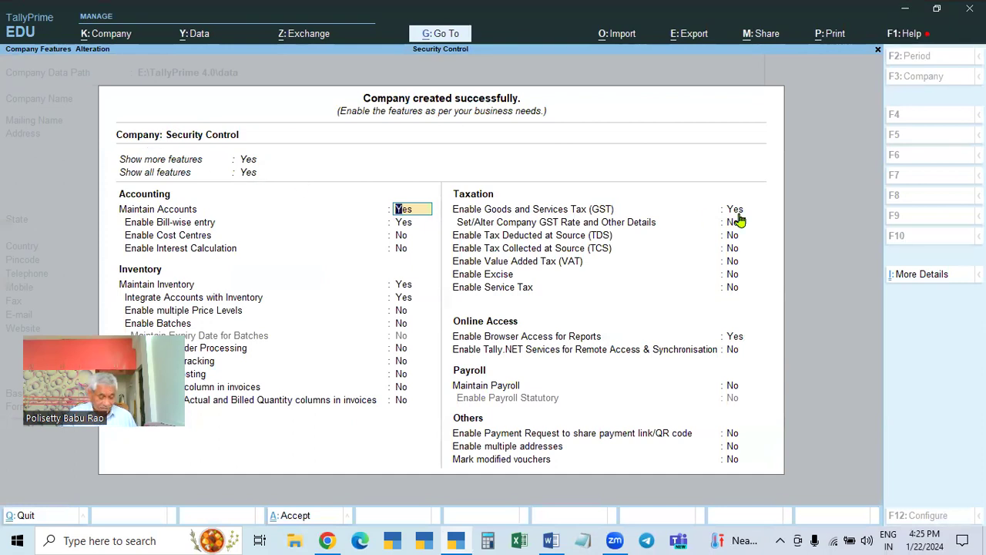
- Accept Company Features with Ctrl+A, then shut Security Control with Ctrl+F3
key(ctrl)
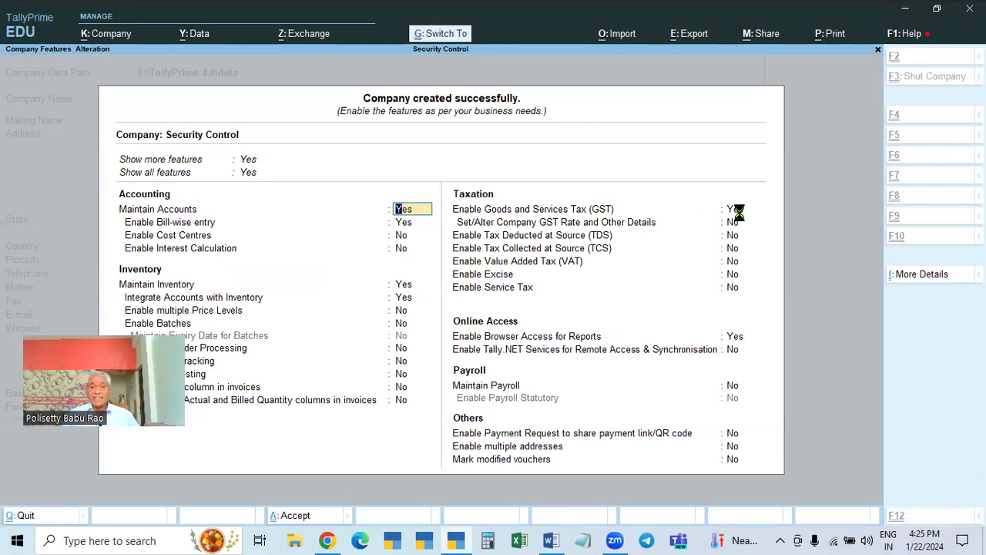
key(ctrl+a)
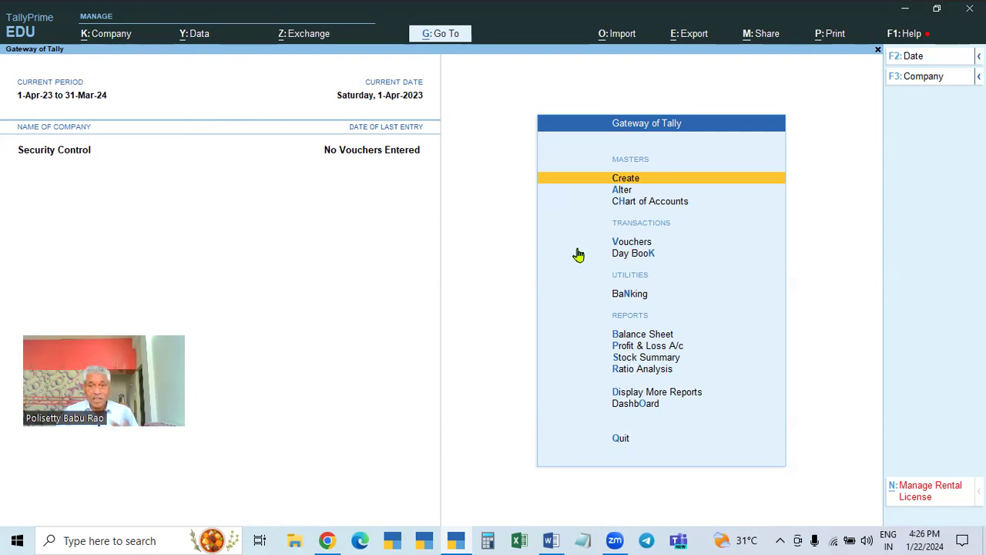
key(ctrl+F3)
key(Return)
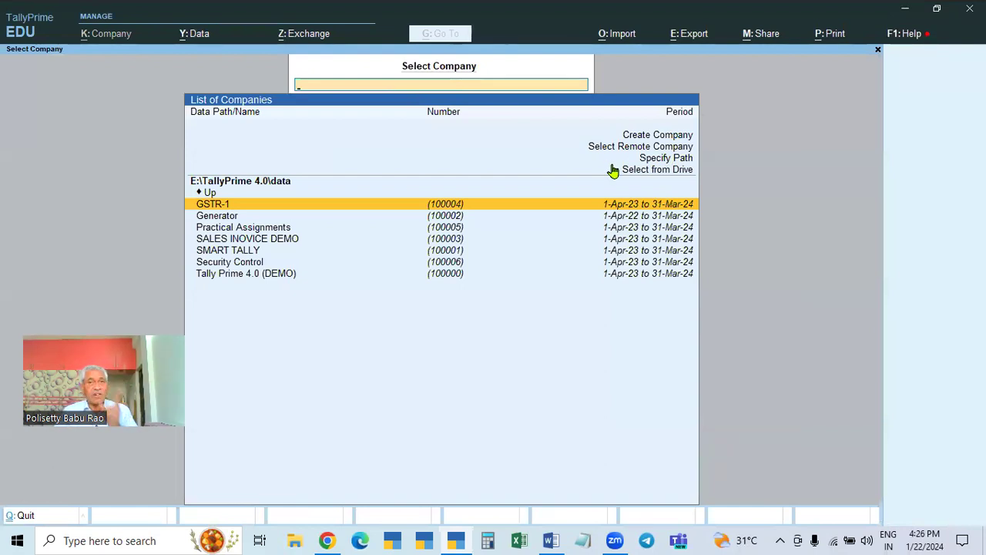
- Load Tally Prime 4.0 (DEMO) from the company list and choose Company > Alter
click(283, 275)
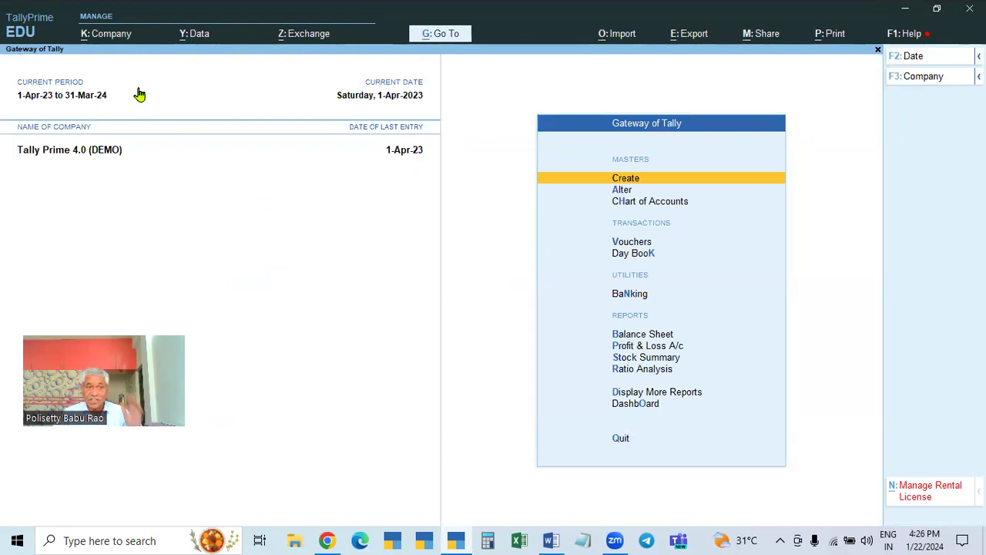
click(108, 36)
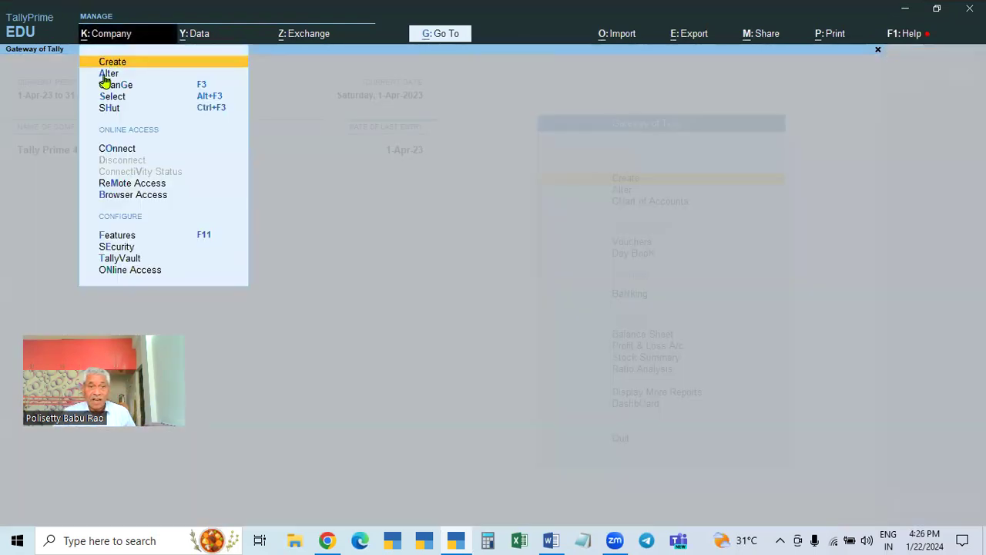
click(139, 73)
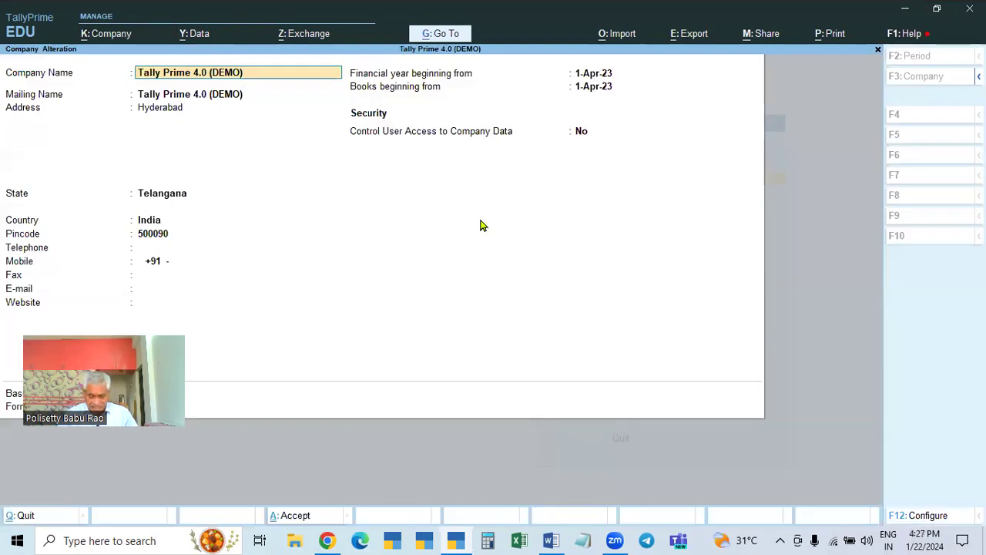
- In F12 configuration, enable Provide Additional Base Currency details
key(F12)
key(Down)
key(Down)
key(Down)
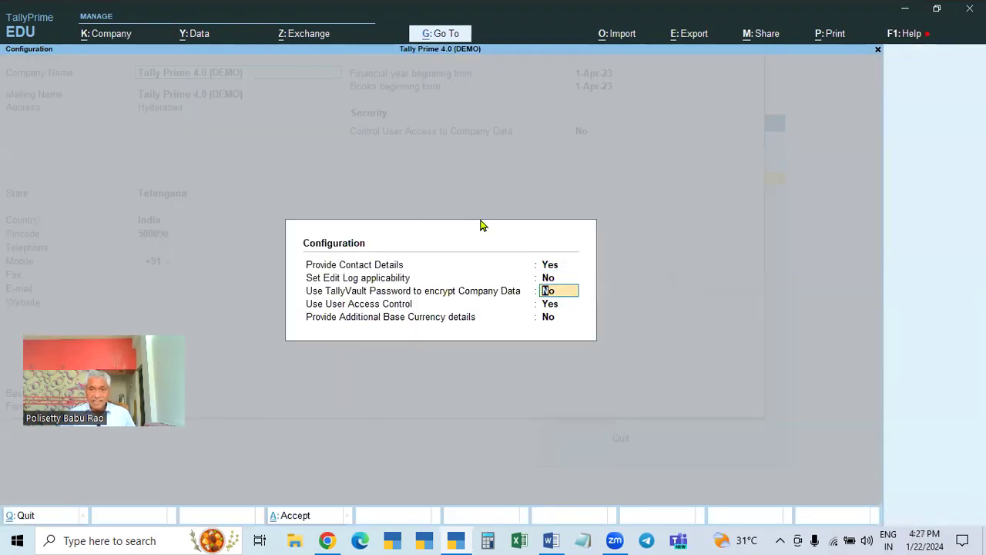
key(n)
key(Return)
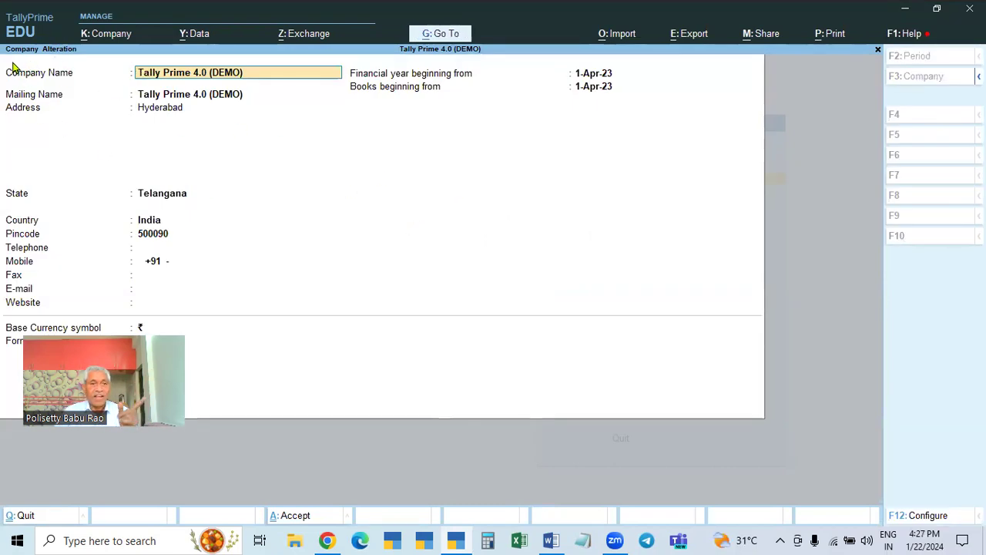
click(604, 87)
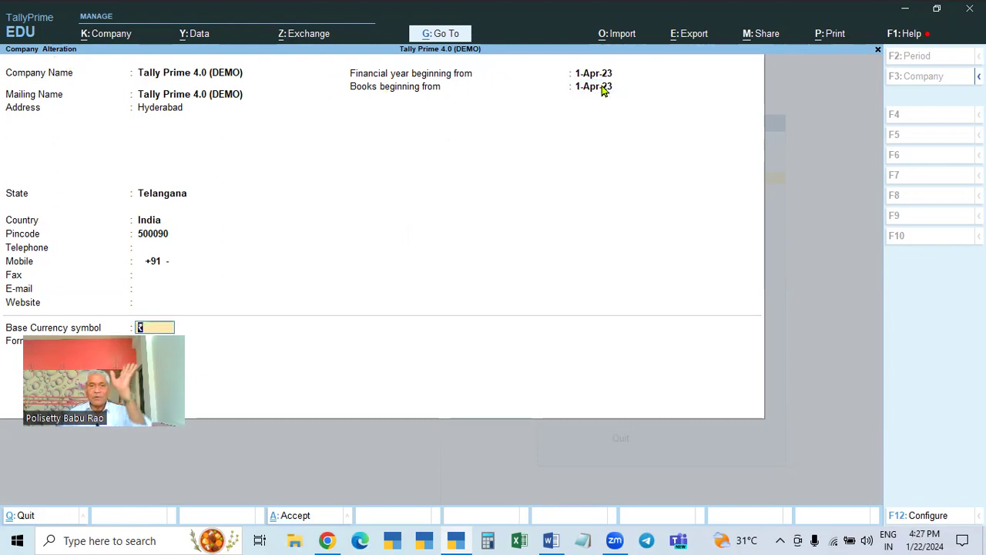
click(604, 90)
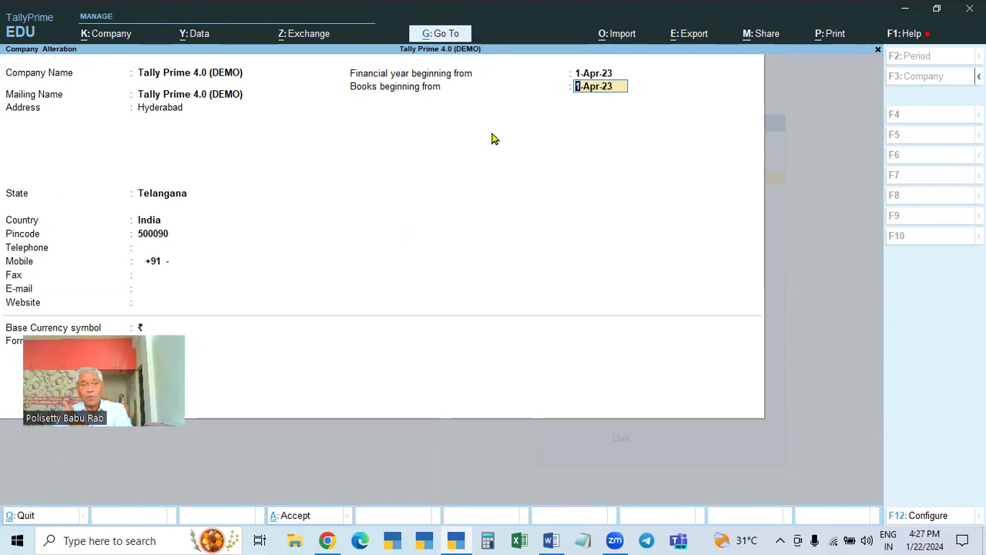
key(Return)
key(Return)
key(Return)
key(Return)
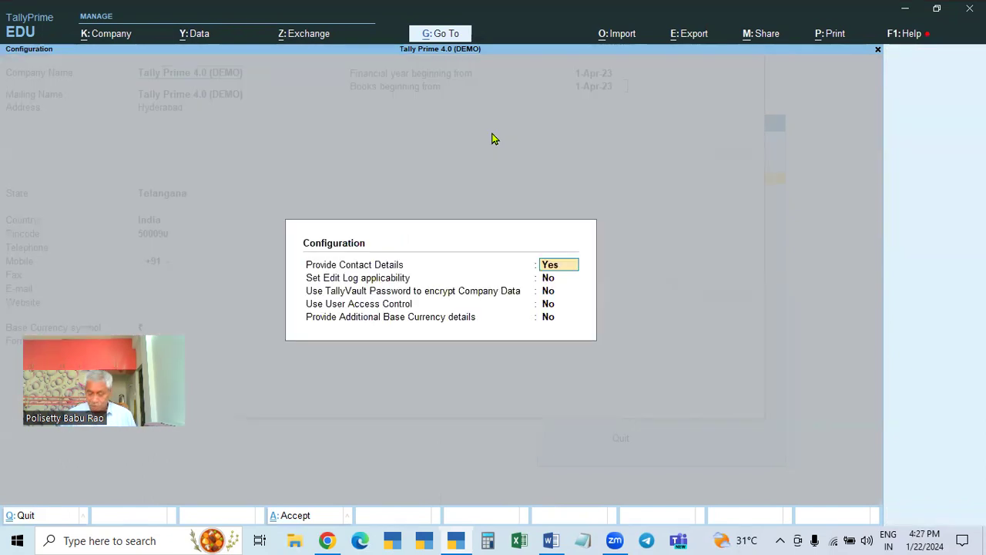
key(Return)
text(y)
key(Return)
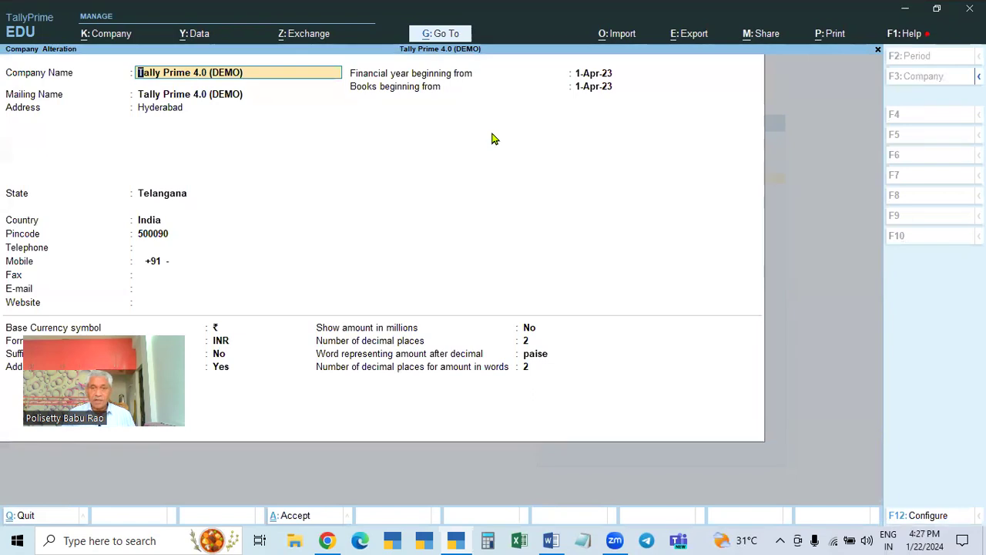
- Reopen configuration and set Use User Access Control to Yes
click(593, 87)
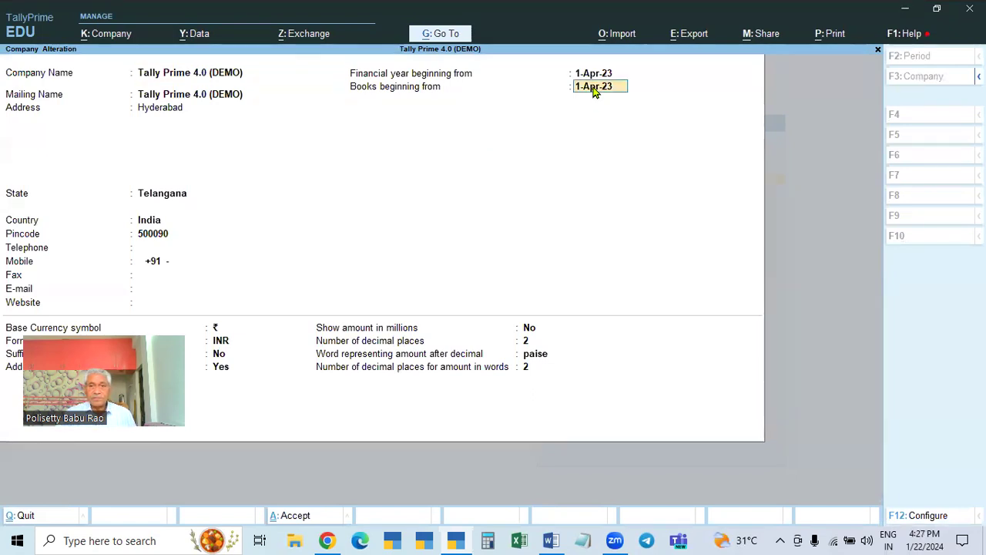
key(Return)
click(593, 88)
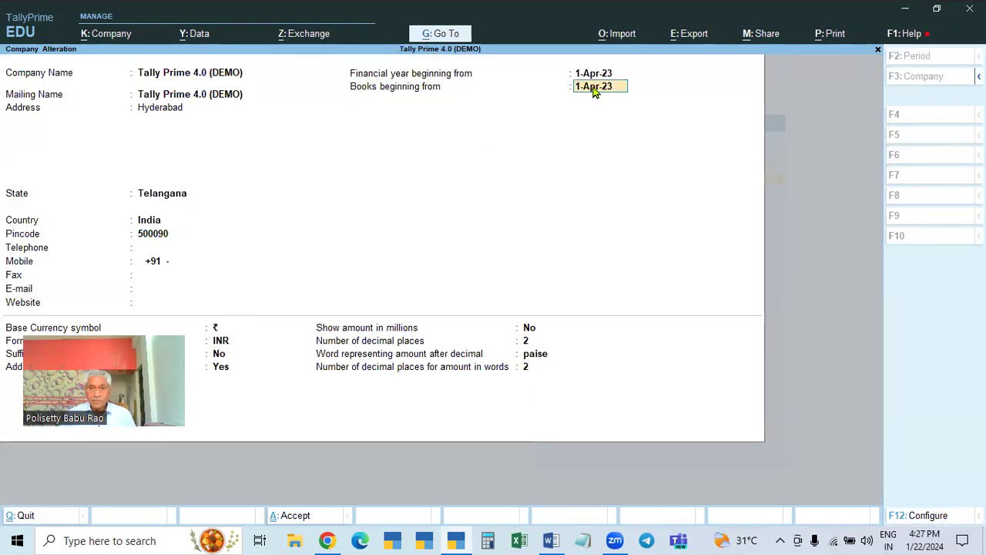
key(ctrl+a)
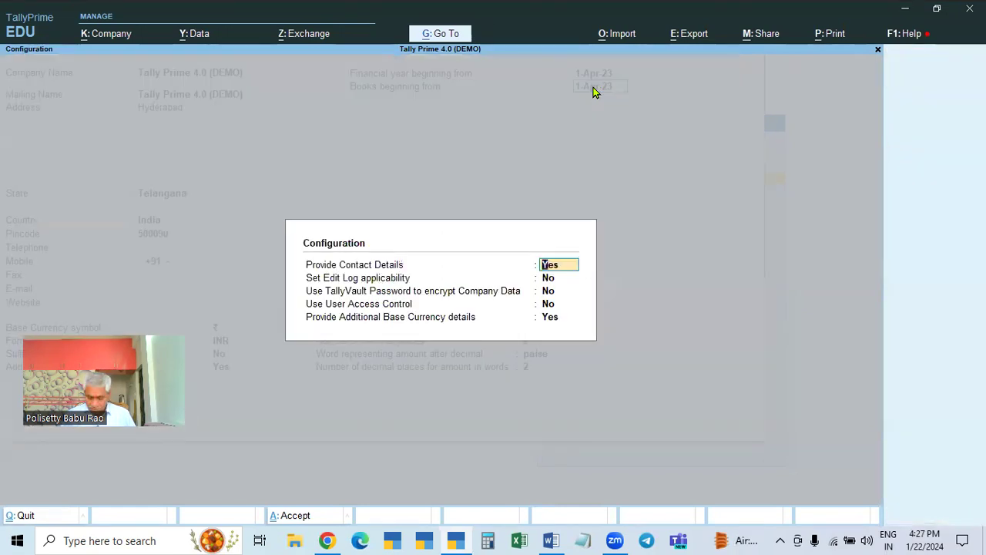
key(Return)
key(Return)
key(Return)
key(y)
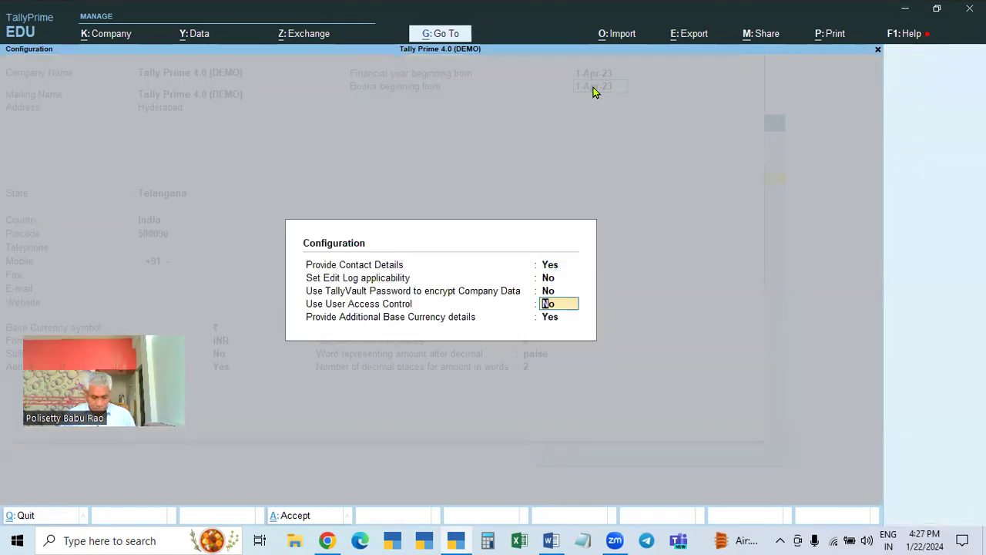
key(Return)
key(Return)
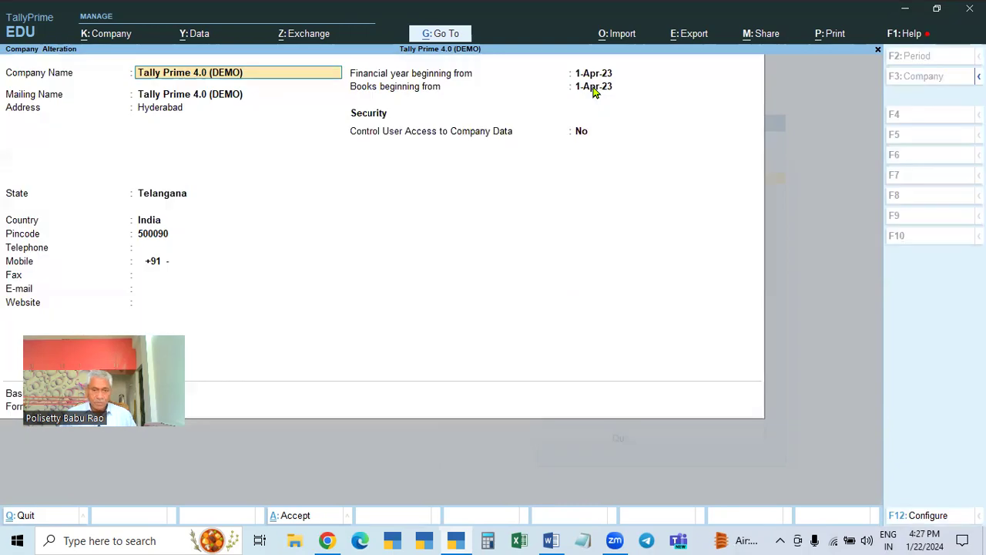
- Turn on Control User Access with administrator tally and a password, and save the alteration
click(578, 133)
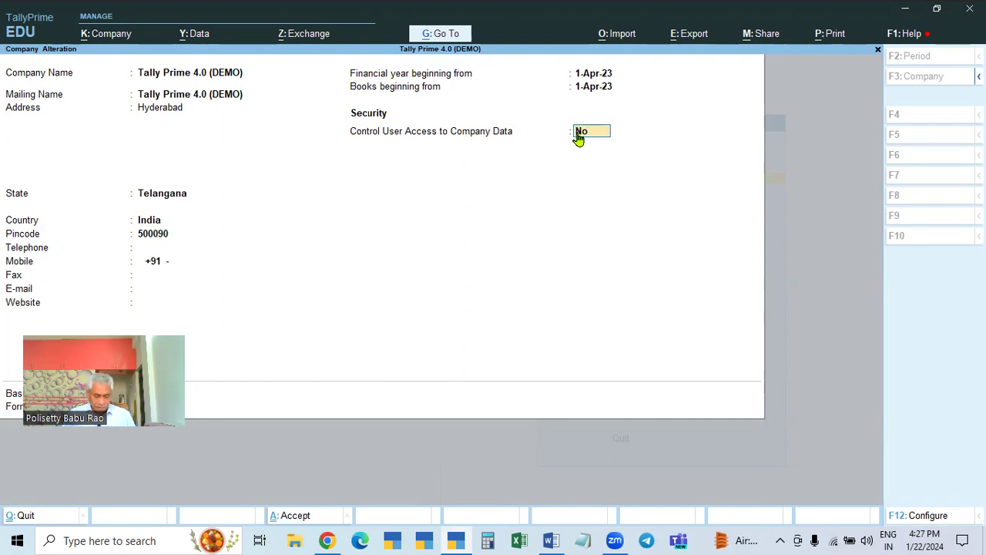
key(y)
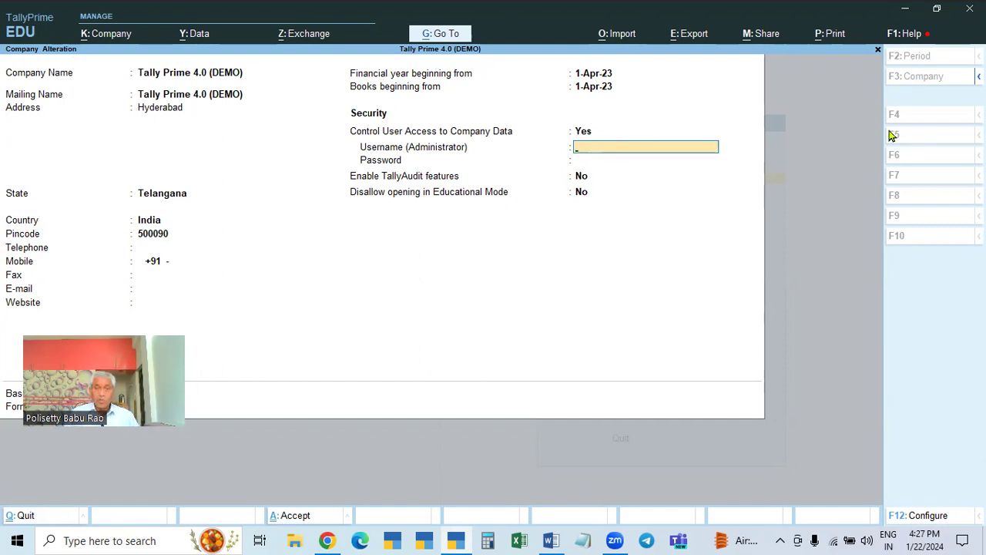
text(tally)
key(Return)
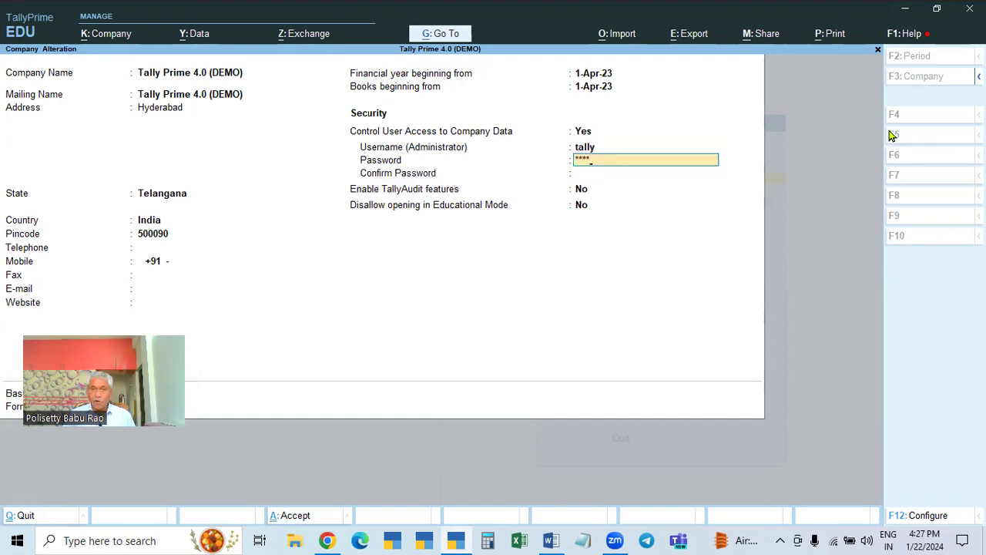
key(Return)
key(Return)
key(Return)
key(Return)
key(Return)
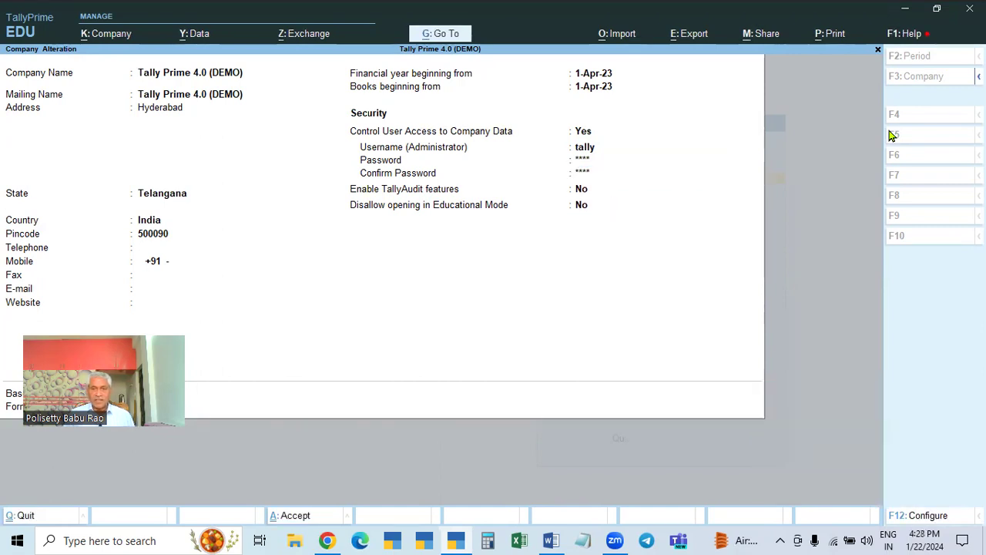
key(Return)
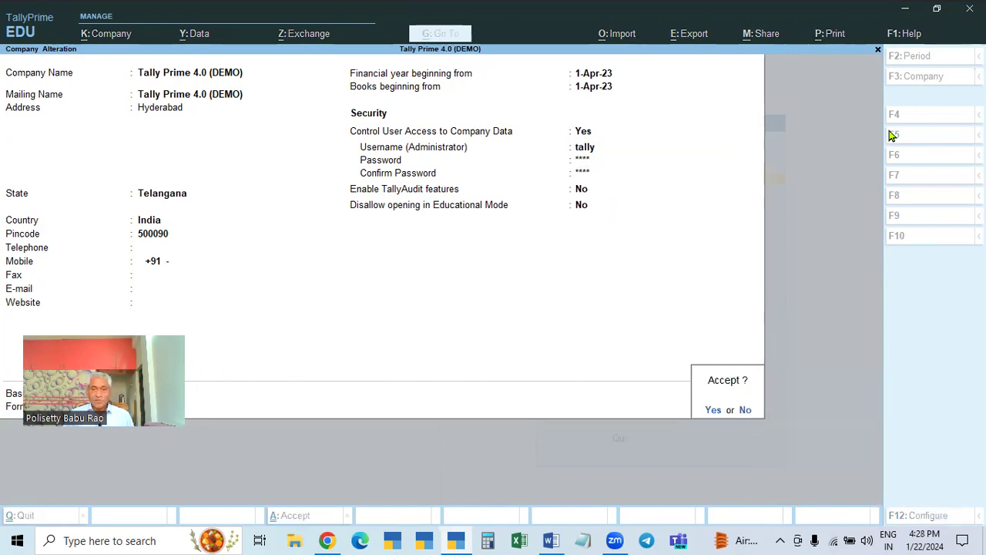
key(Return)
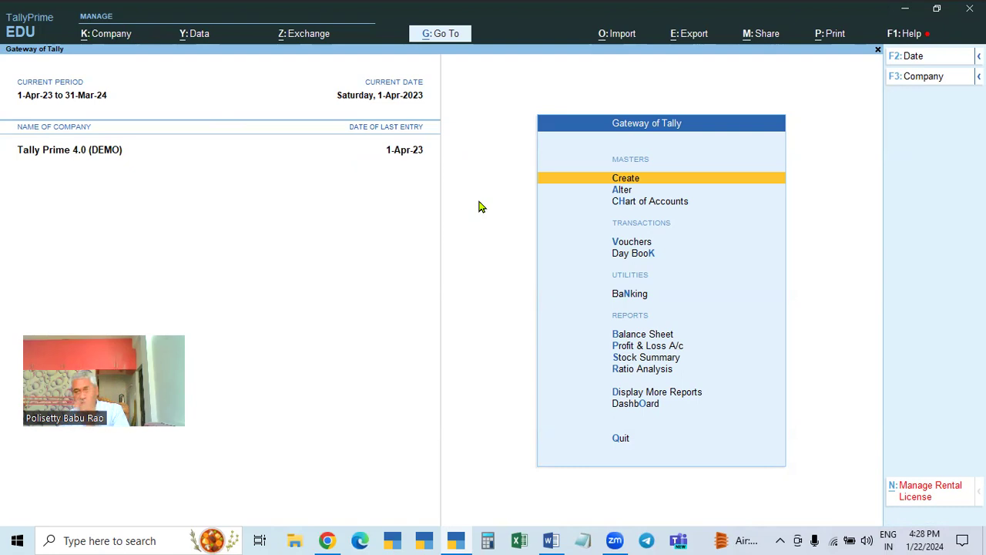
- Choose Company > Alter to open Tally Prime 4.0 (DEMO)'s Company Alteration
click(108, 42)
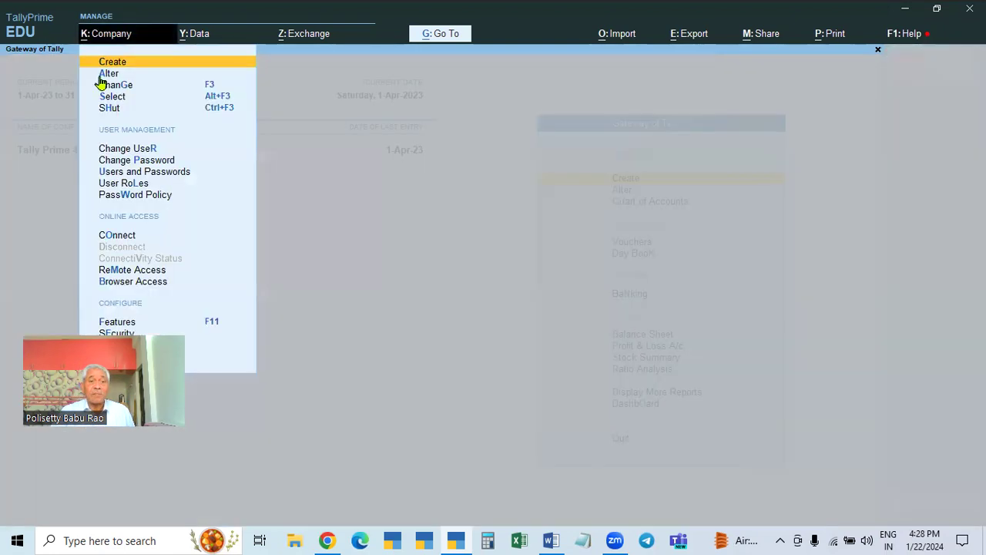
click(103, 74)
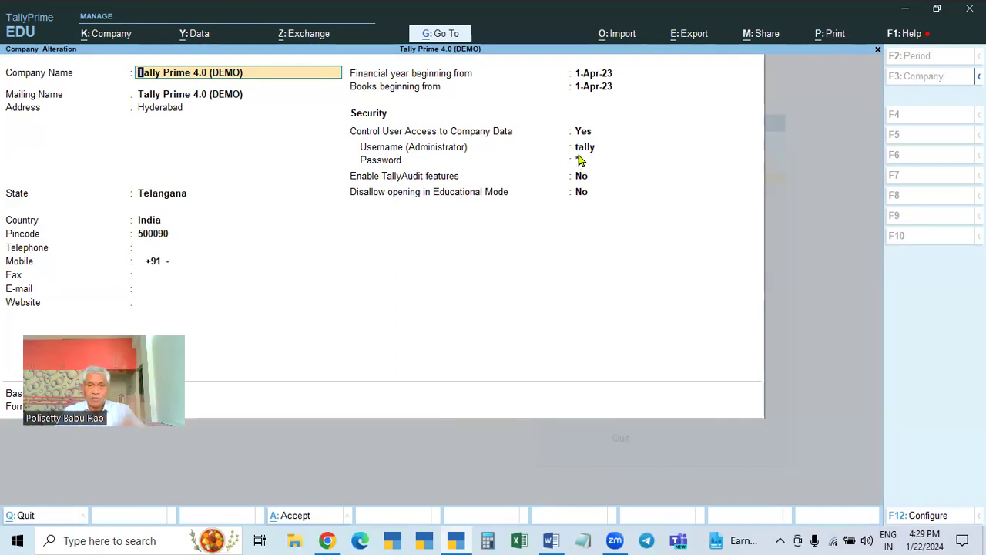
- Change the administrator username from tally to babu
click(584, 150)
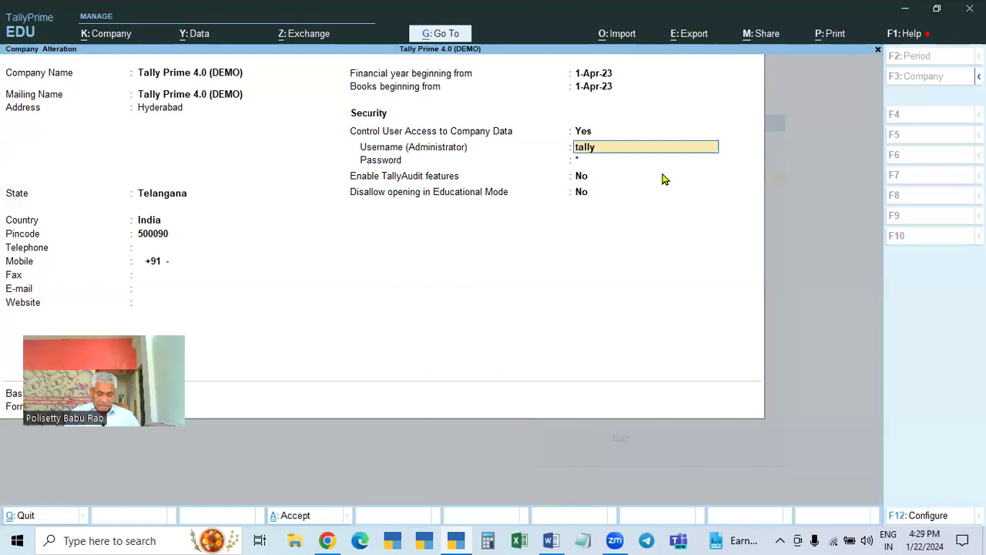
text(babu_)
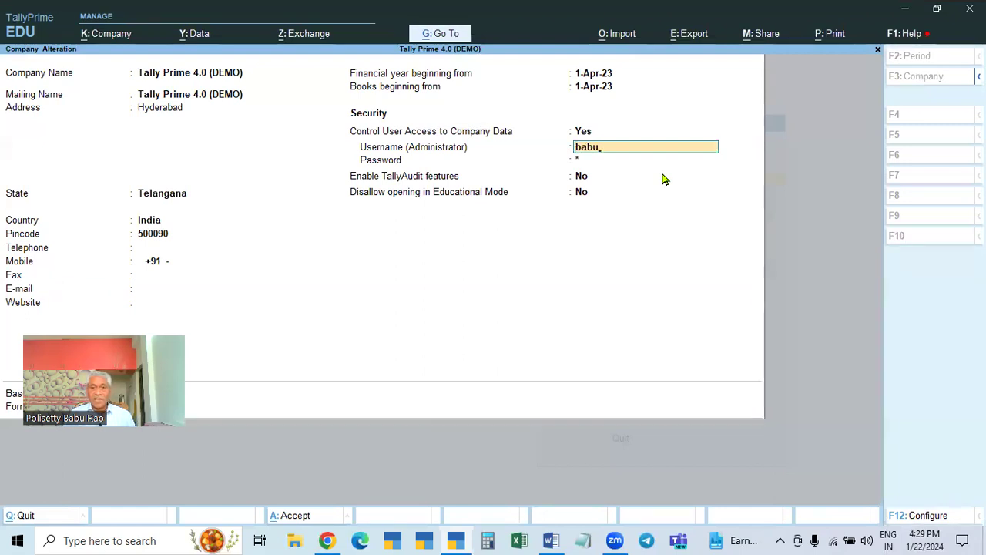
key(Return)
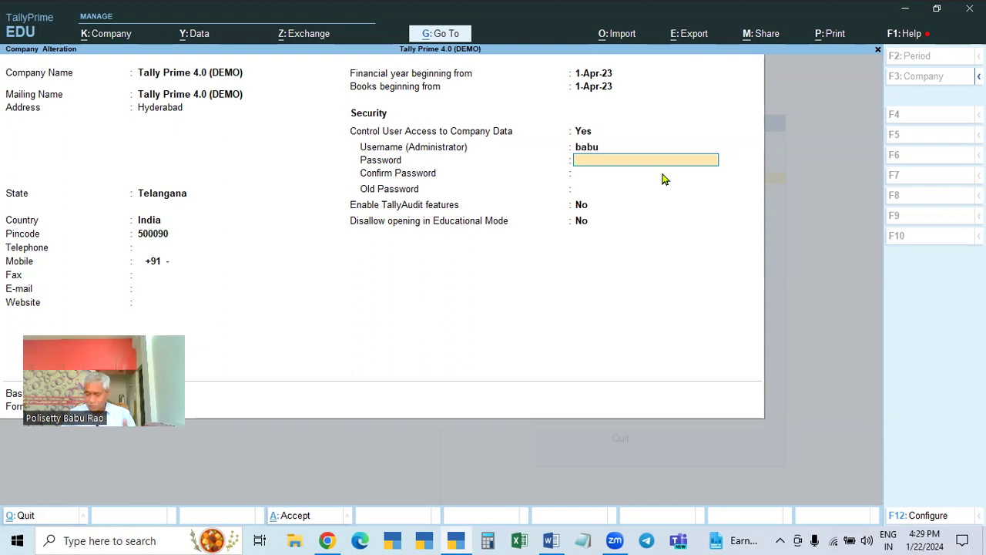
- Enter and confirm the new password, give the old password, and accept the alteration
key(Return)
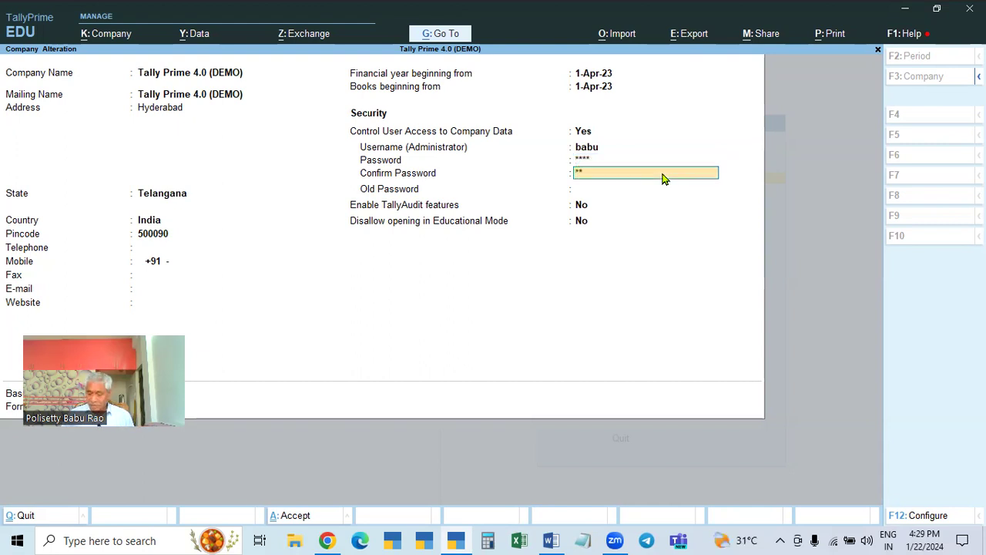
key(Return)
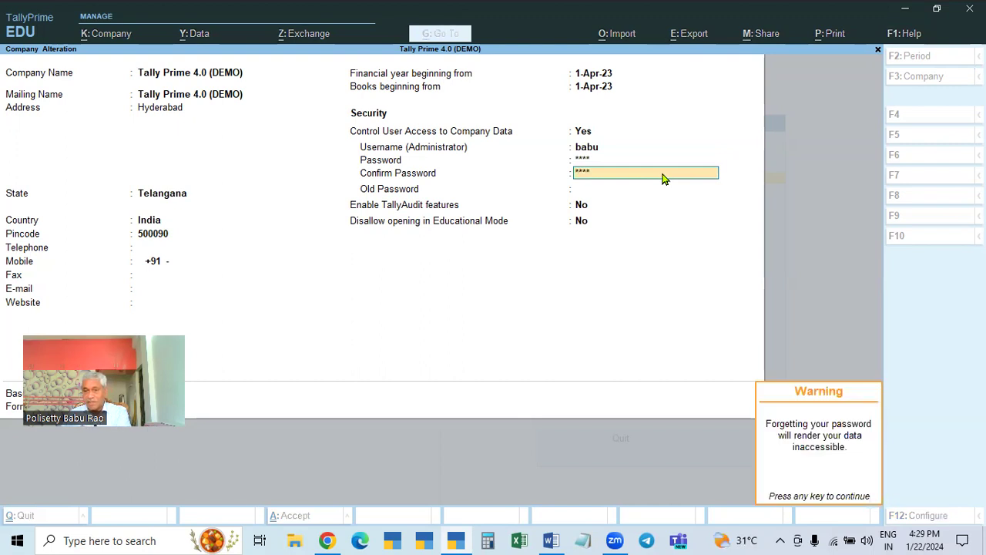
key(Return)
key(Return)
key(Return)
key(Return)
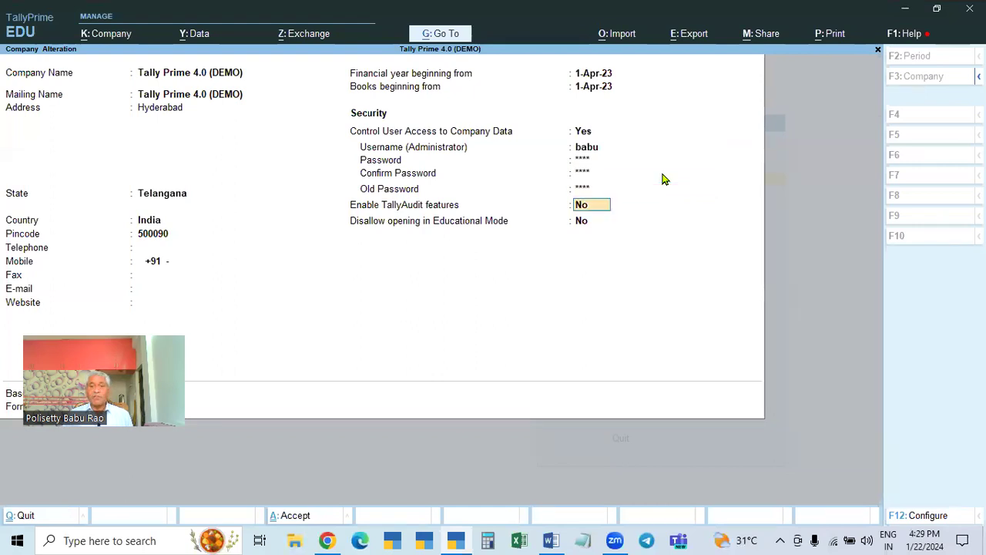
key(Return)
key(Return)
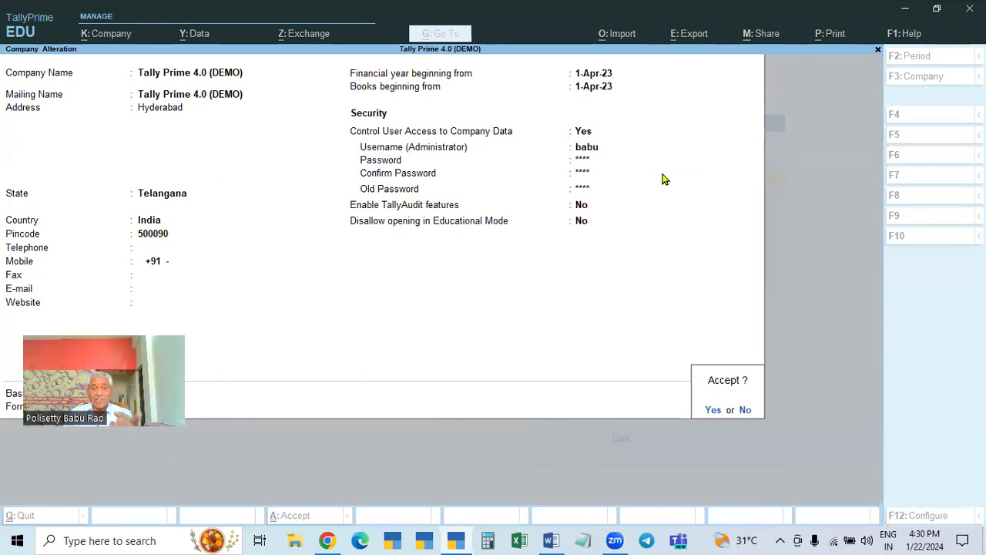
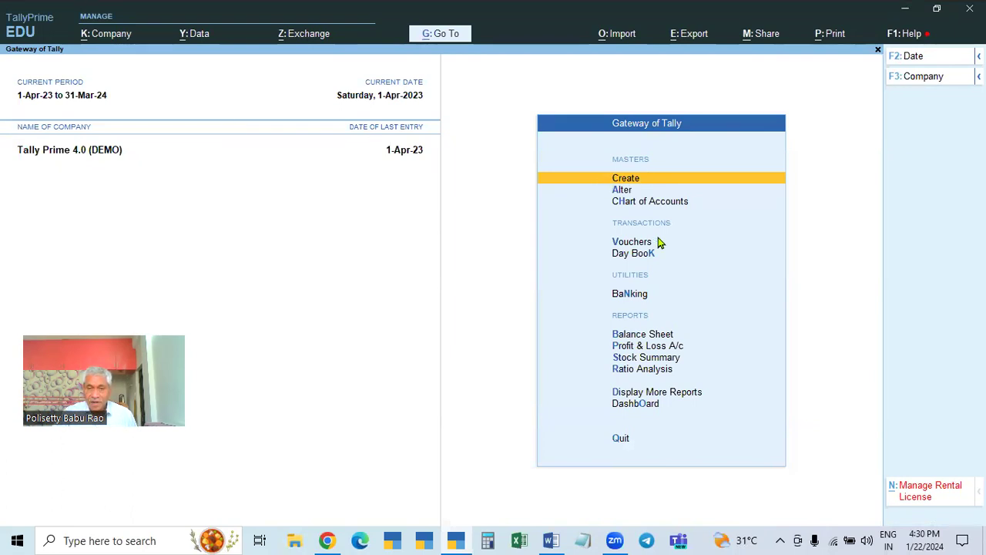
- Open Company Alteration and set Control User Access to No
click(108, 35)
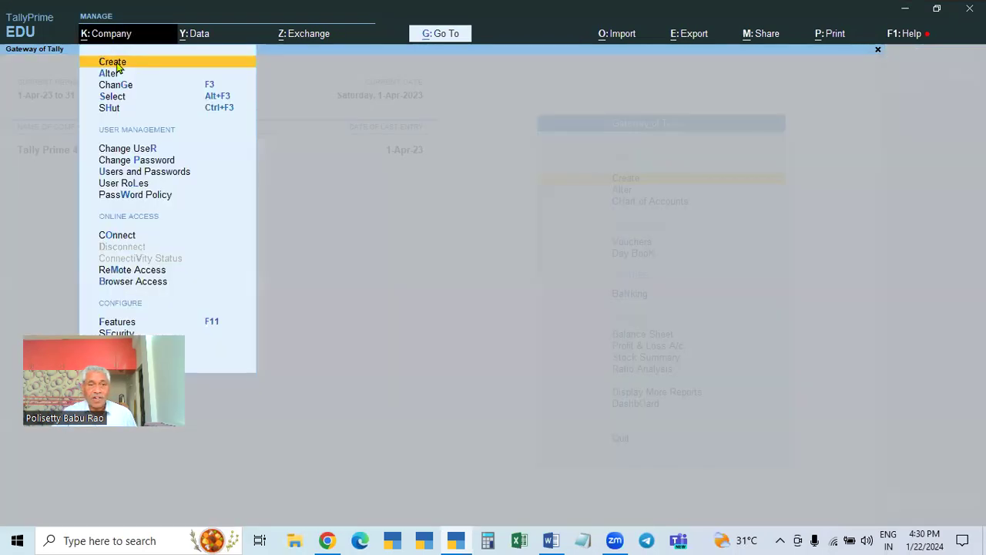
click(108, 75)
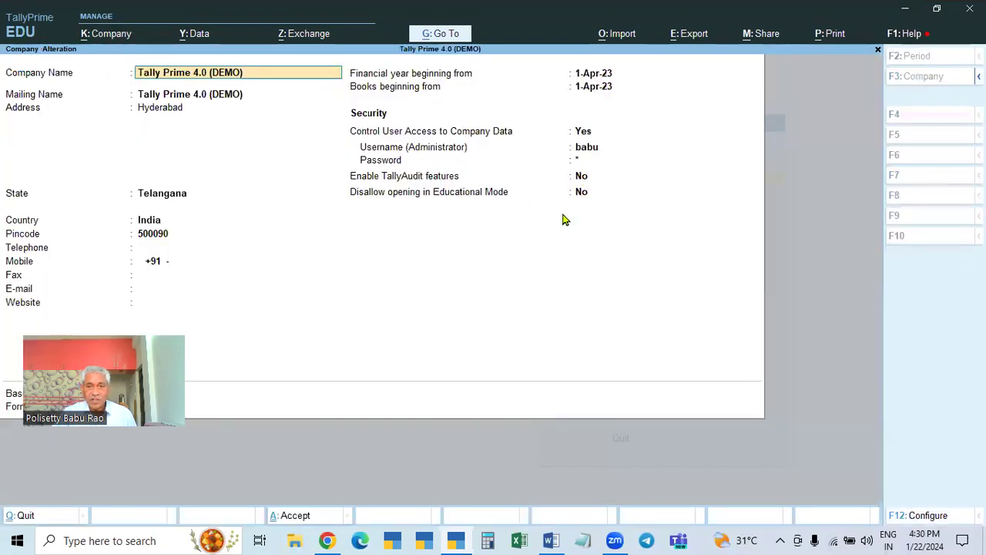
click(583, 135)
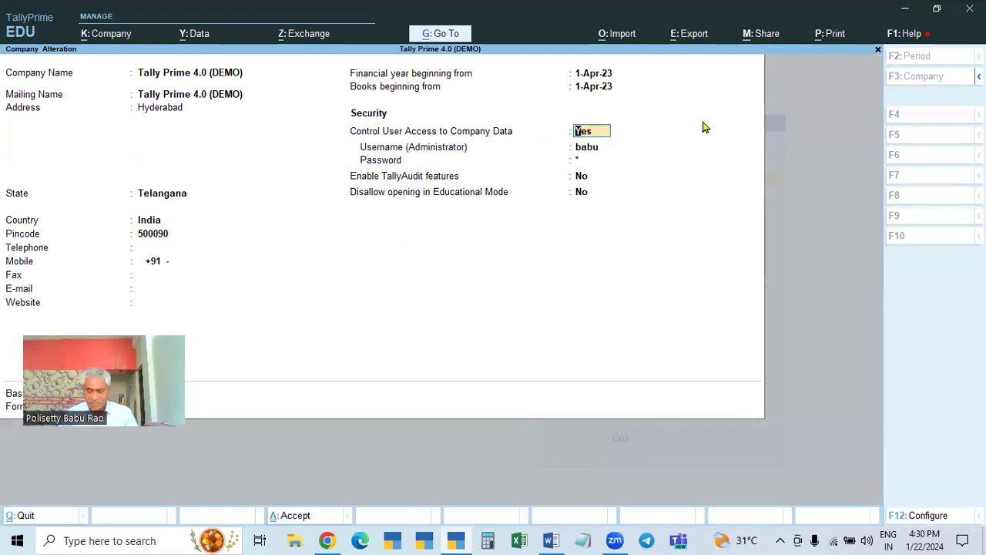
text(n)
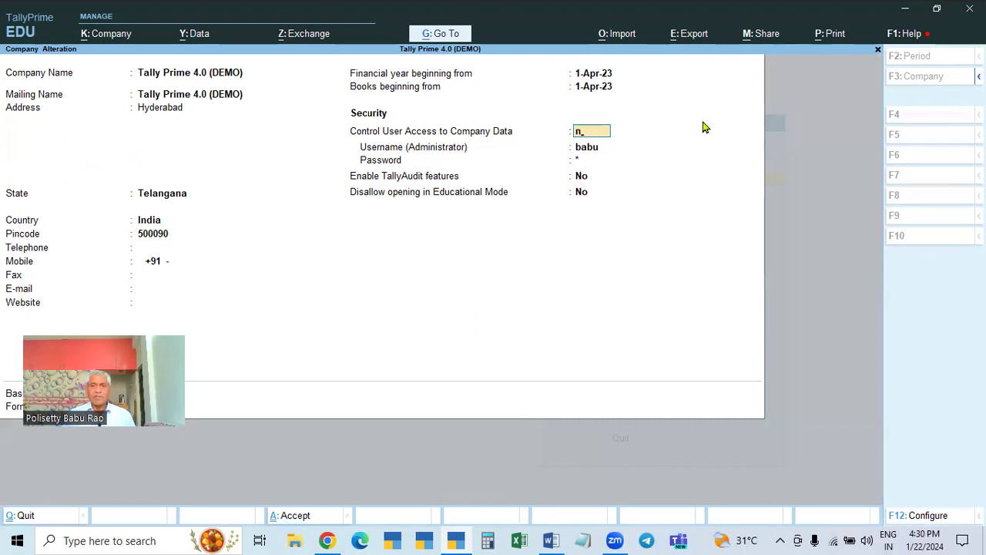
key(Return)
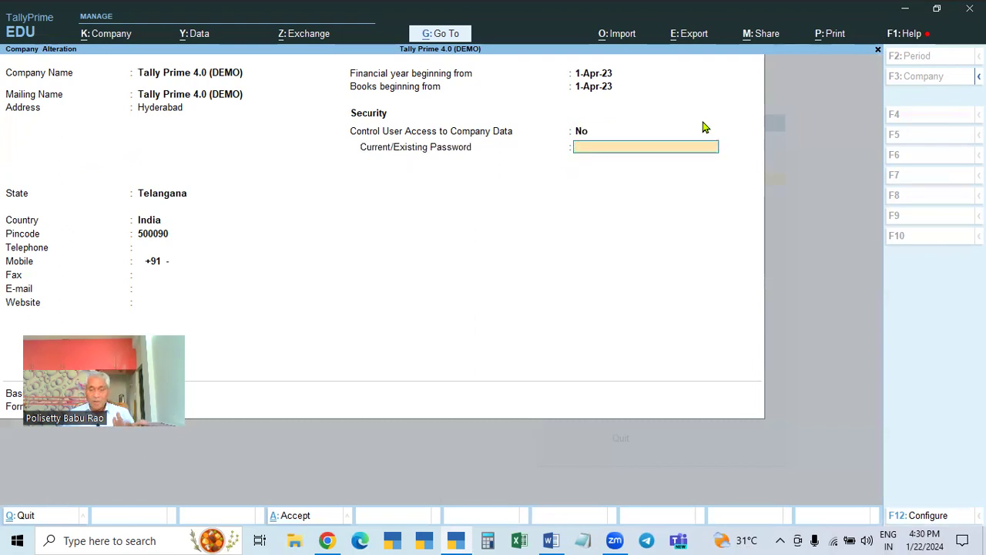
- Try entering the current password, which is rejected as incorrect
key(Return)
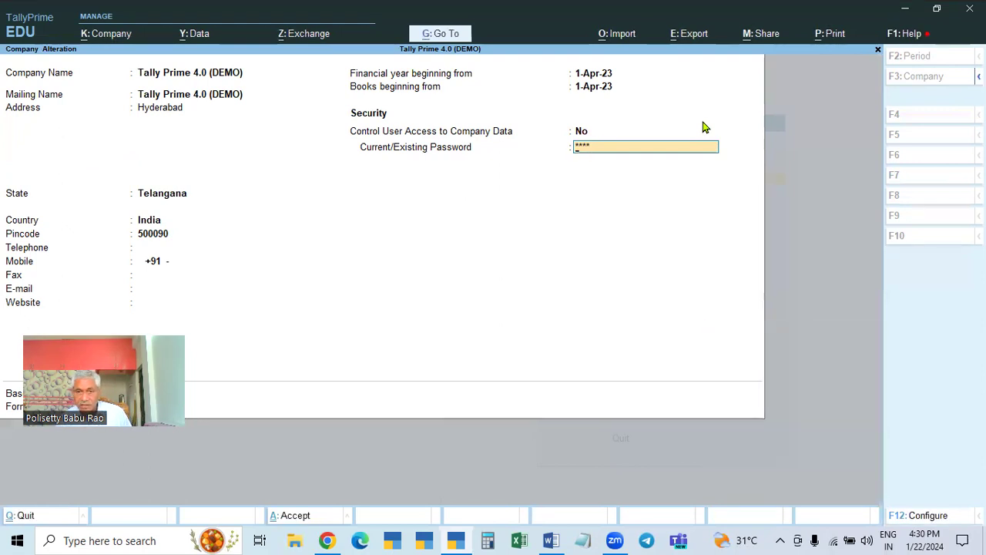
key(BackSpace)
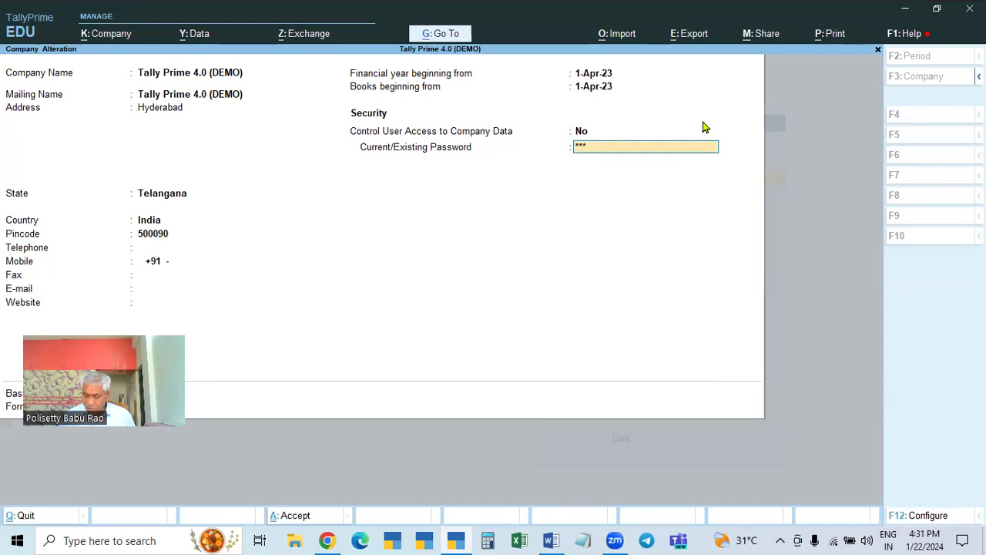
text(*)
key(Return)
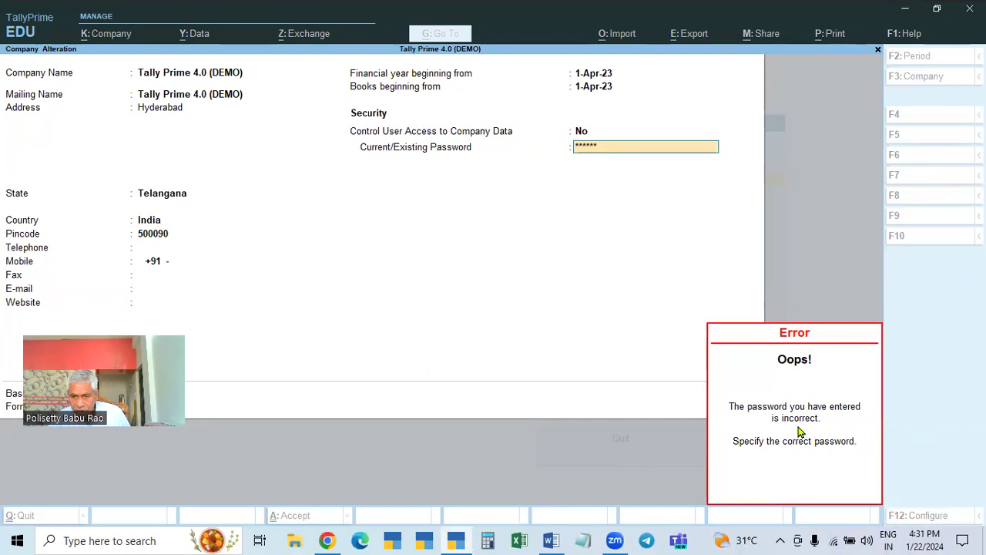
click(652, 176)
key(Up)
key(Up)
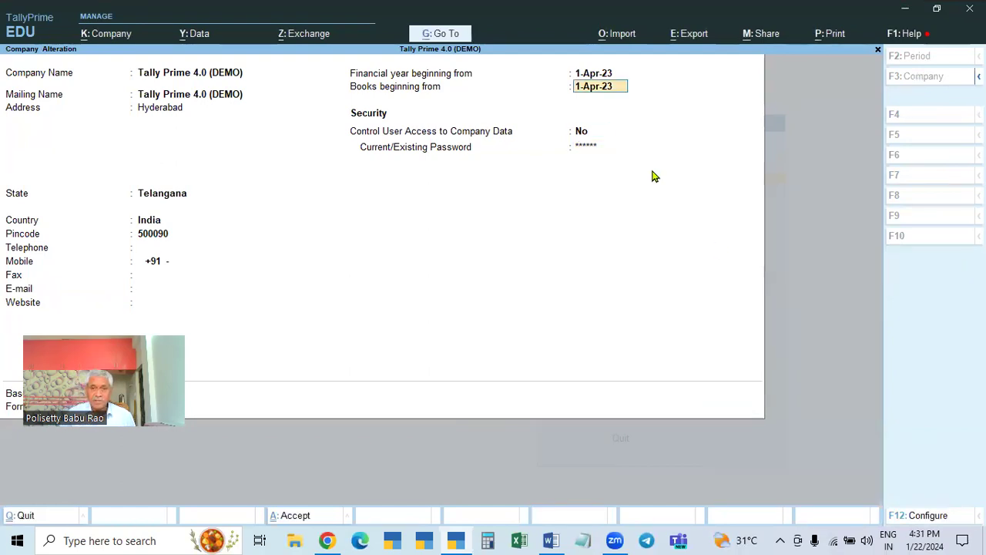
key(Down)
key(Down)
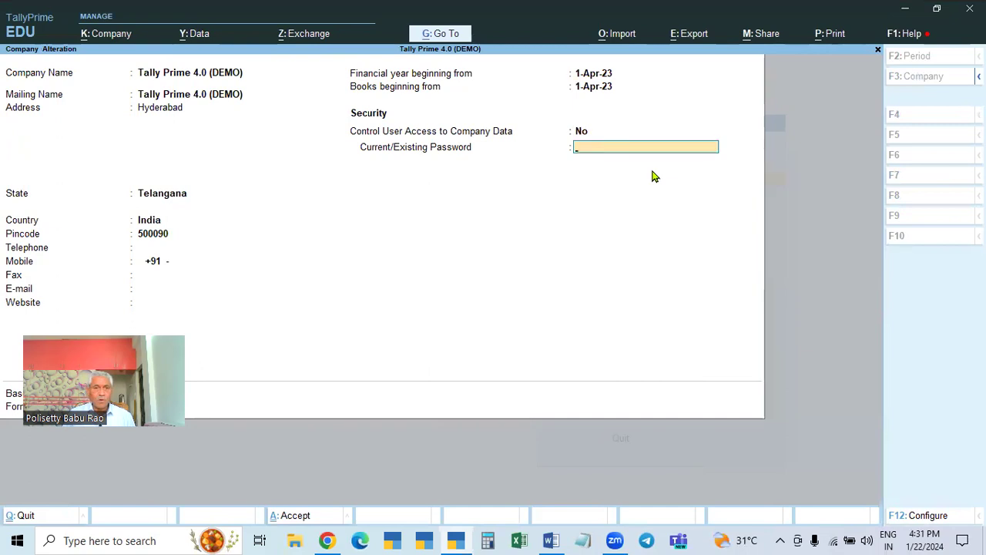
text(*****)
key(Return)
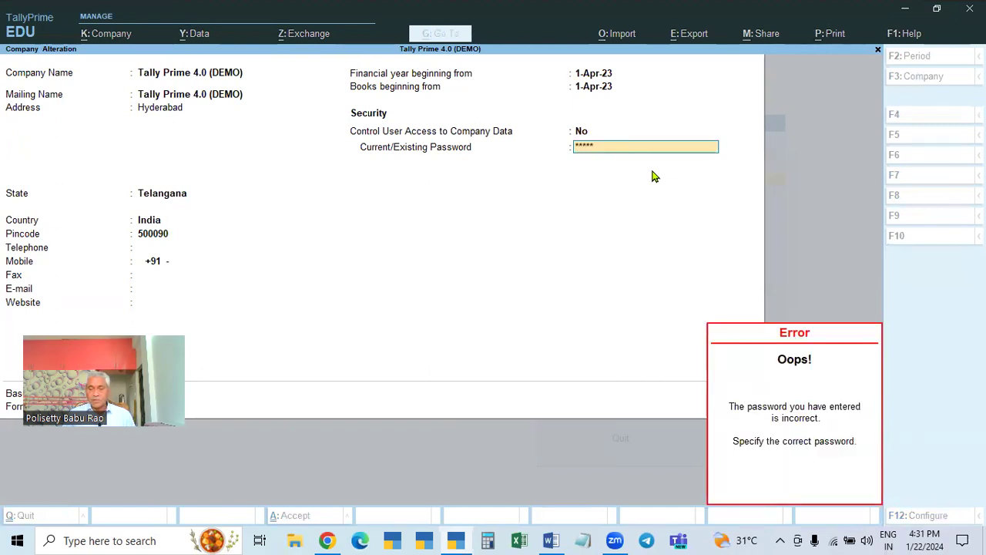
- Enter the correct current password, save the alteration, and open Select Company with Alt+F3
key(Escape)
key(BackSpace)
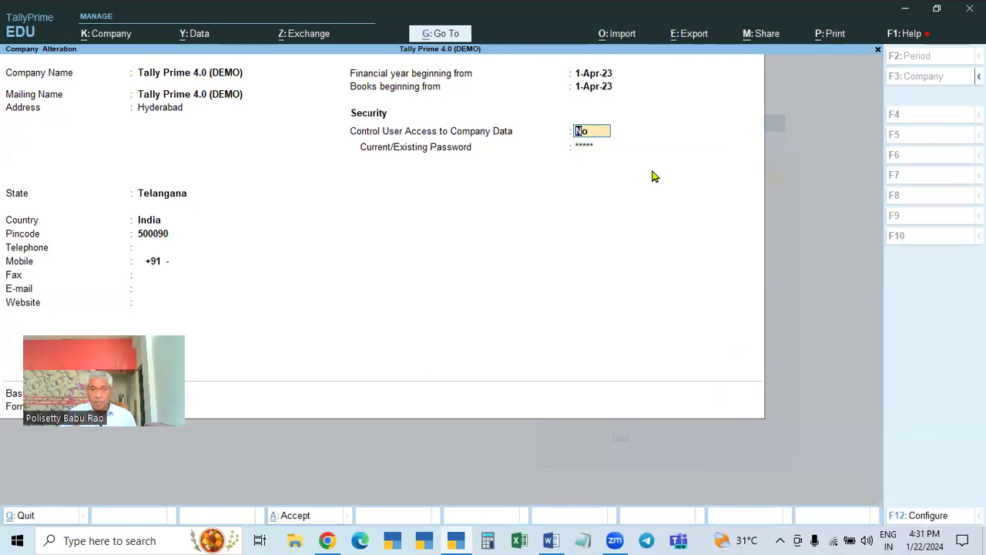
key(Return)
text(**)
key(BackSpace)
key(BackSpace)
text(****)
key(Return)
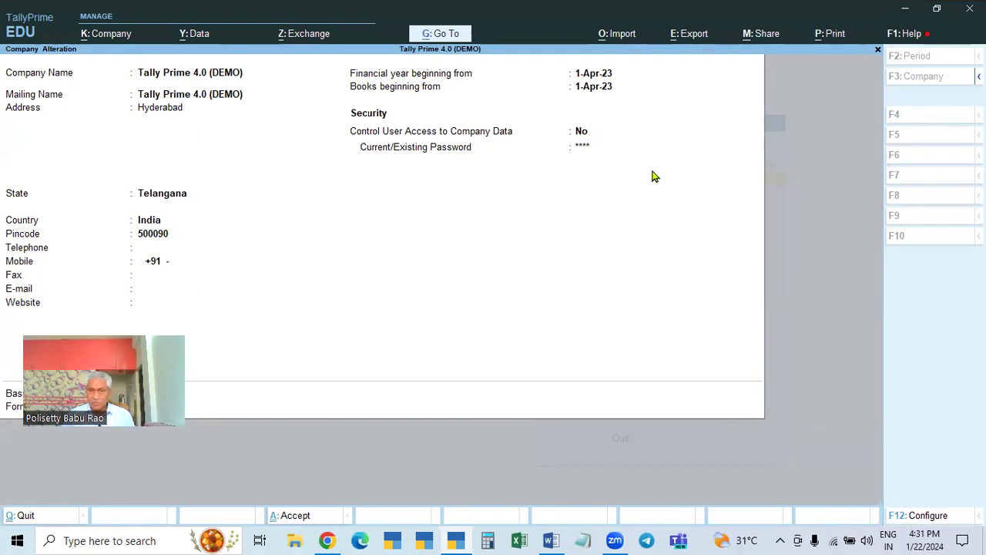
key(Return)
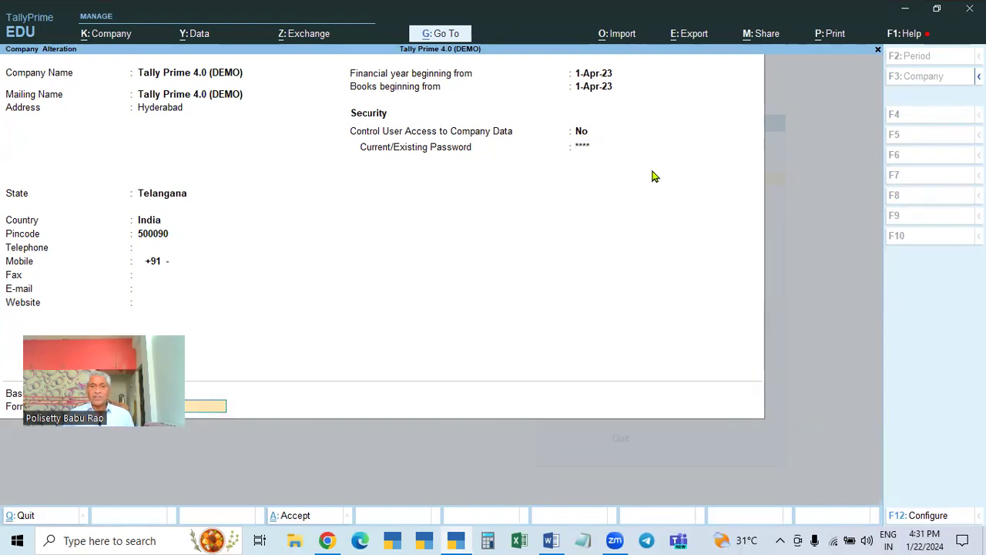
key(Return)
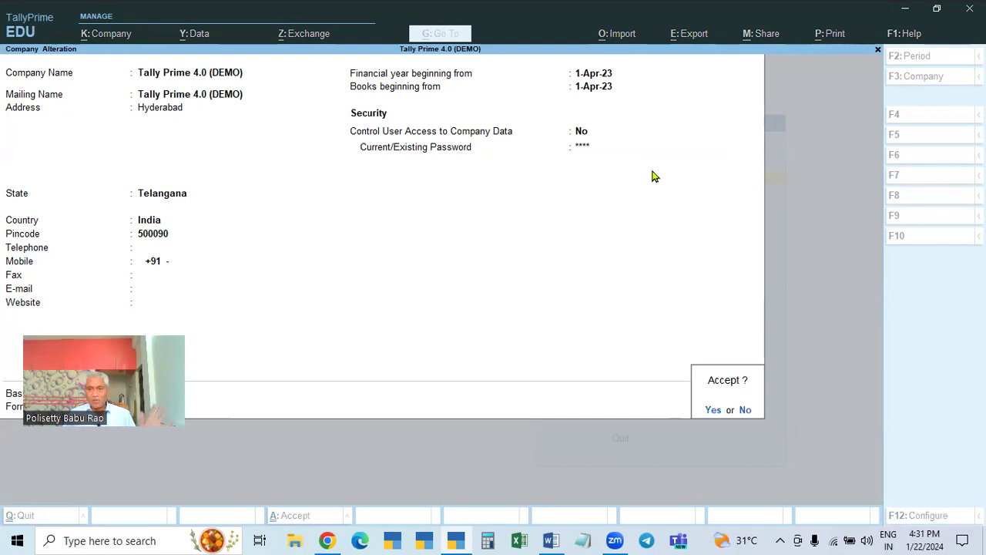
key(Return)
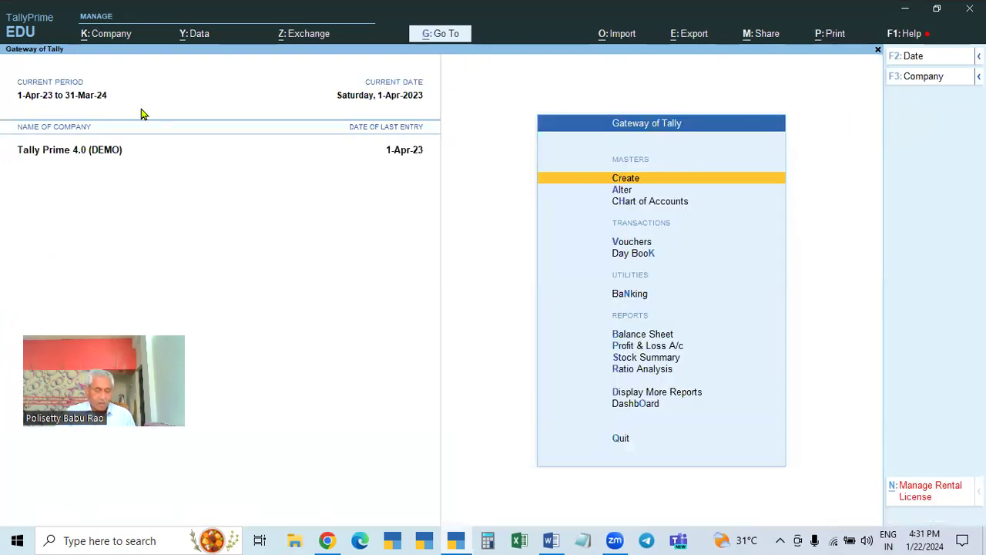
key(alt+F3)
- Select and load the Tally Prime 4.0 (DEMO) company from the company list
key(Return)
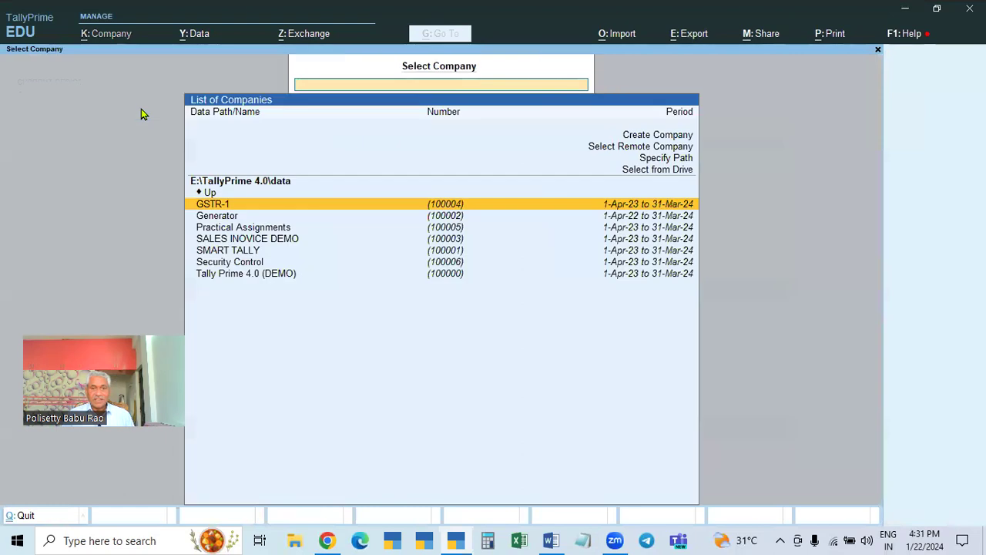
click(218, 282)
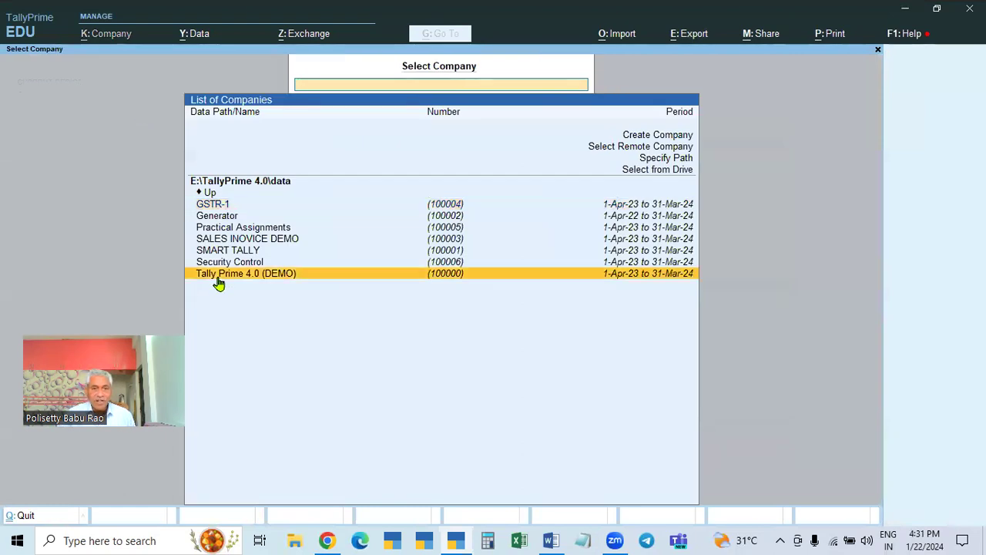
click(218, 282)
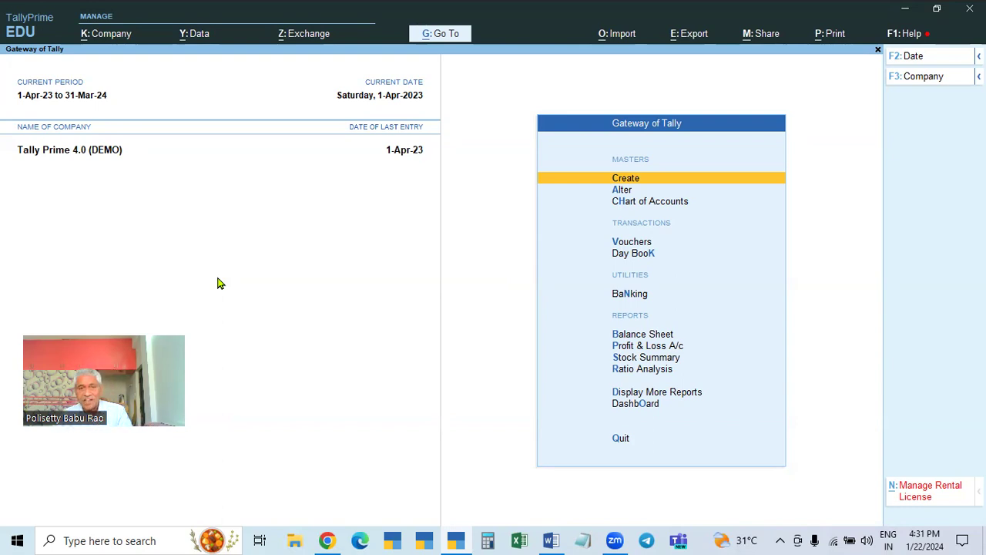
- Shut Tally Prime 4.0 (DEMO) with Ctrl+F3, leaving the Select Company list showing
click(108, 34)
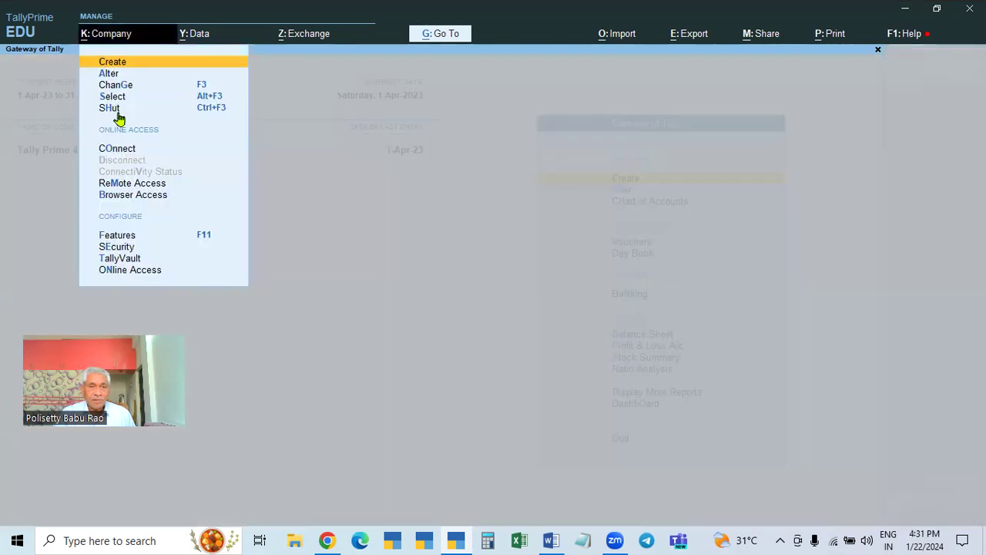
key(Escape)
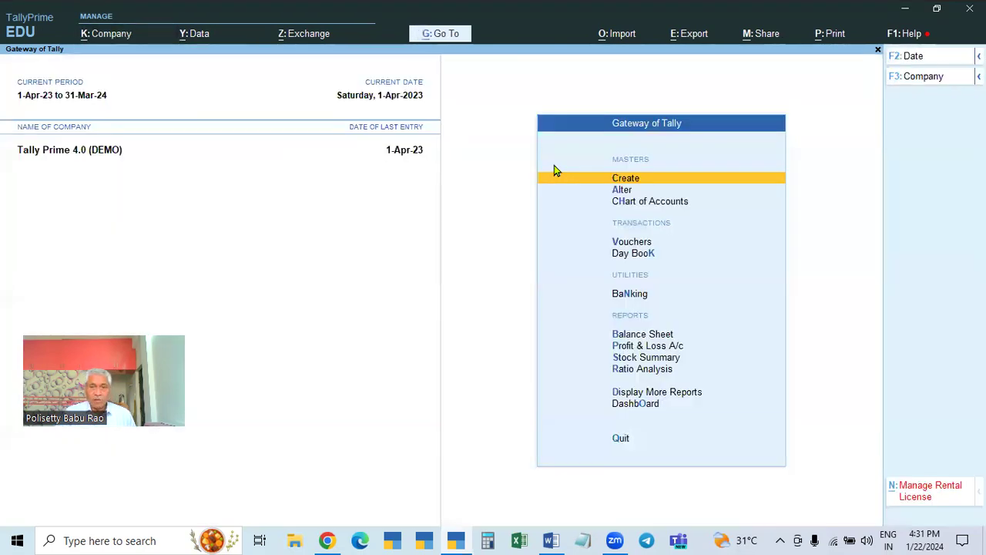
key(ctrl+F3)
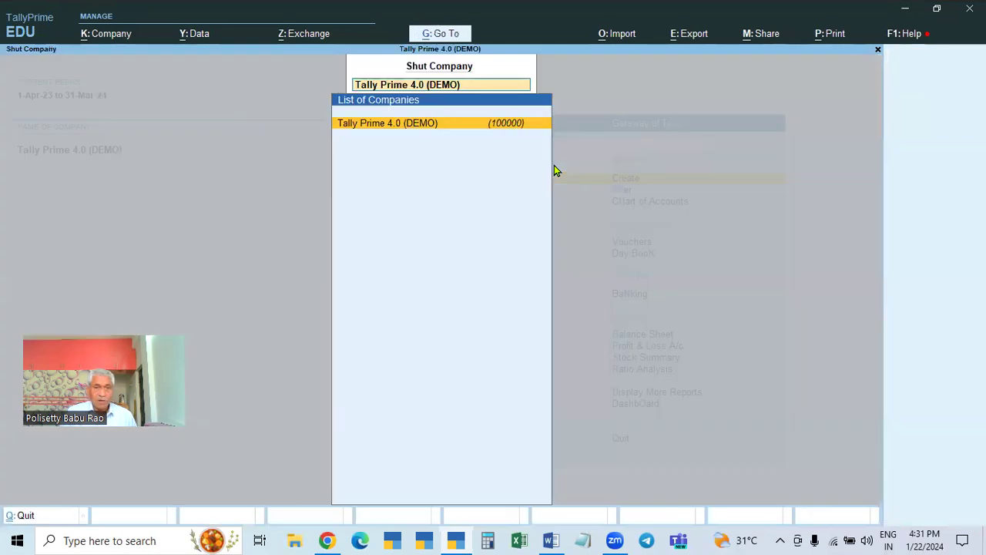
key(Return)
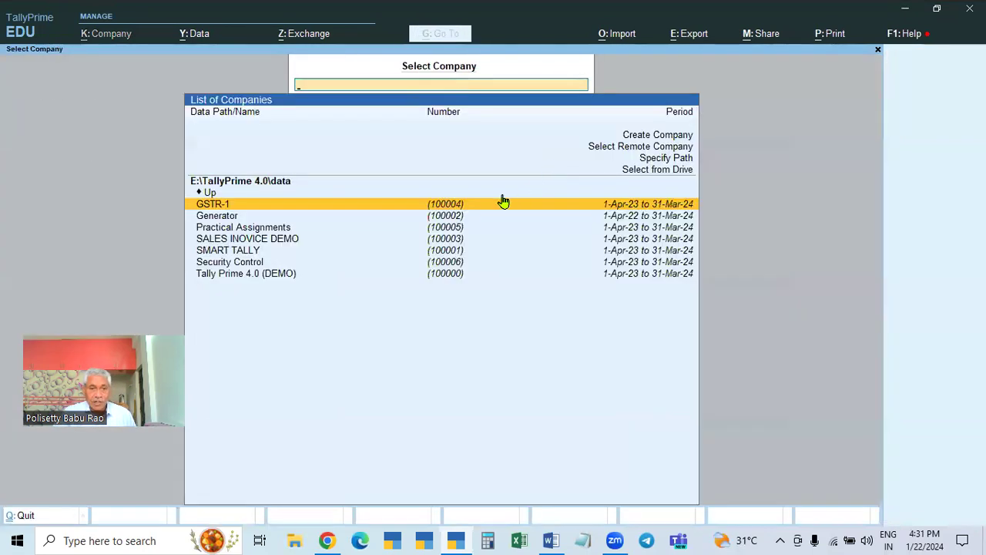
- Open Security Control and log in with username admin and the company password
click(245, 266)
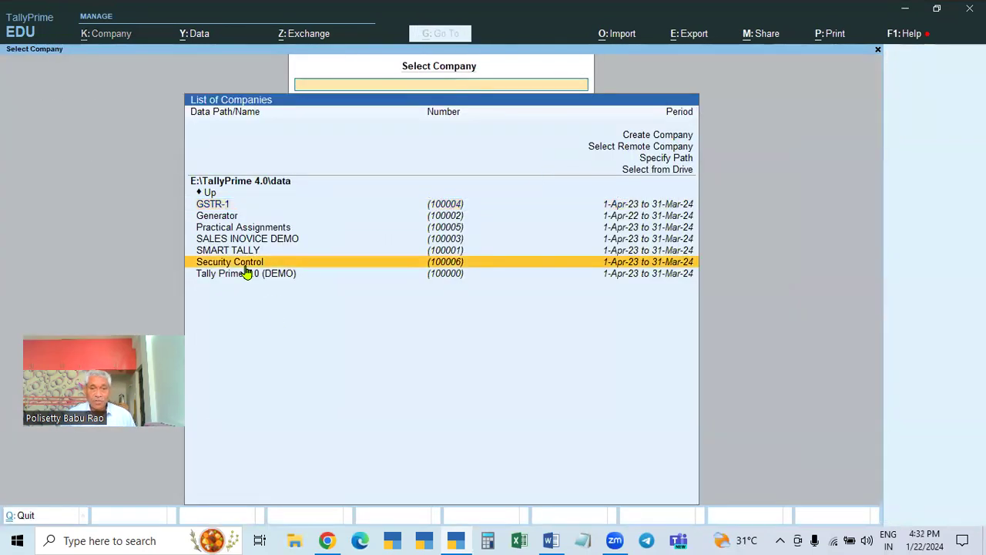
click(245, 266)
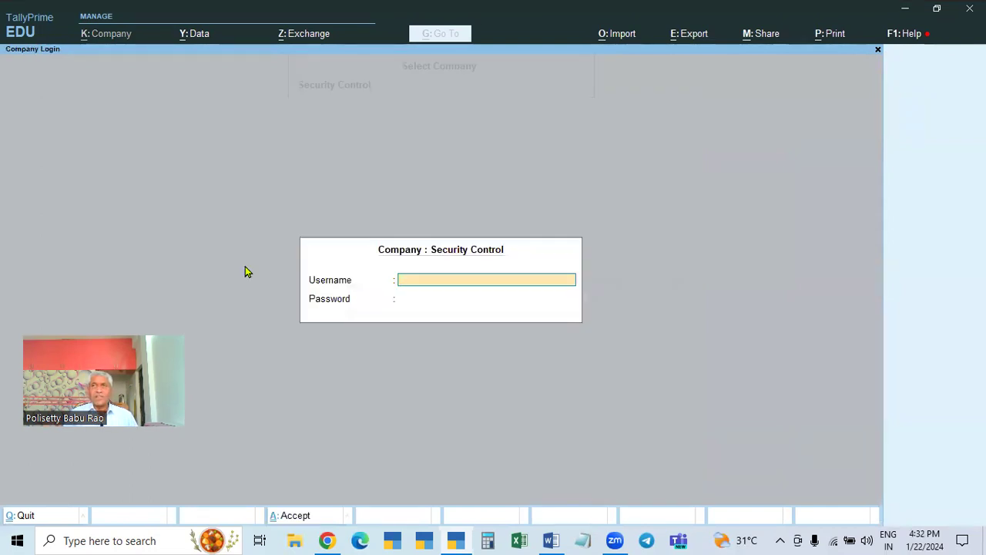
key(Return)
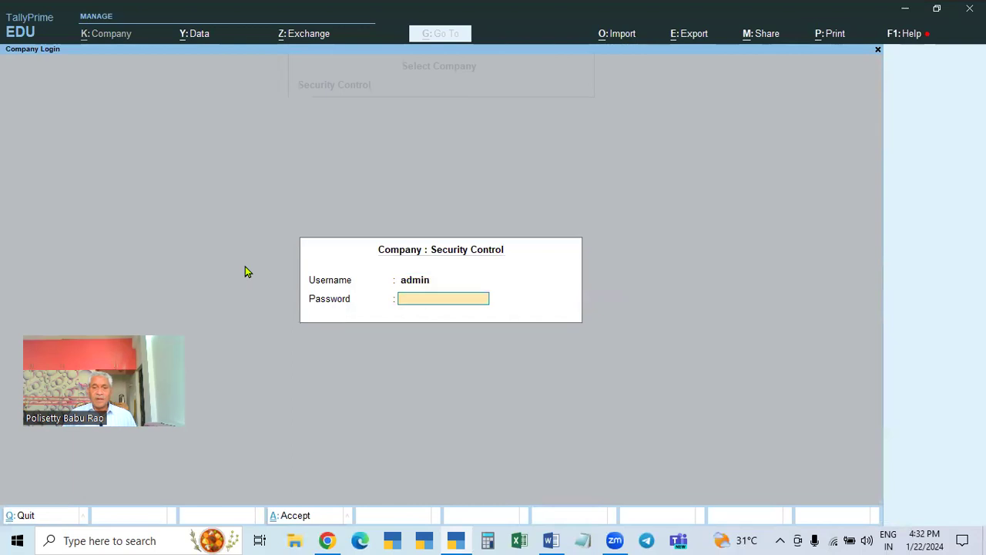
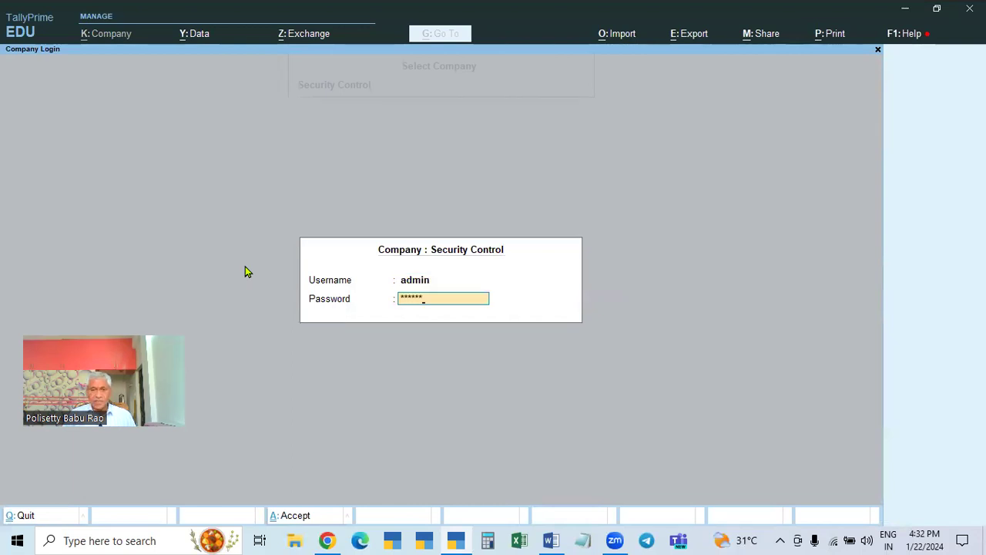
key(Return)
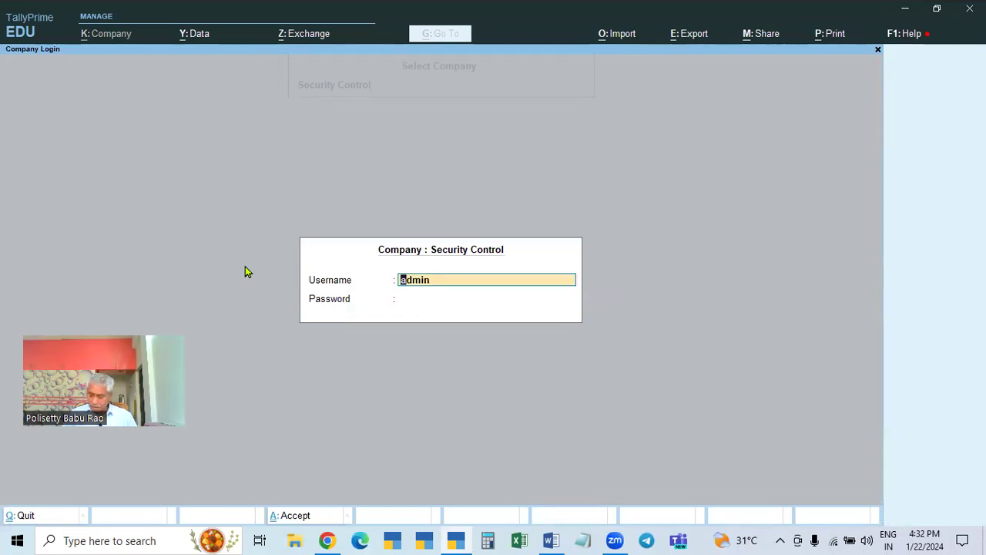
key(Return)
text(admi)
key(BackSpace)
key(BackSpace)
key(BackSpace)
key(BackSpace)
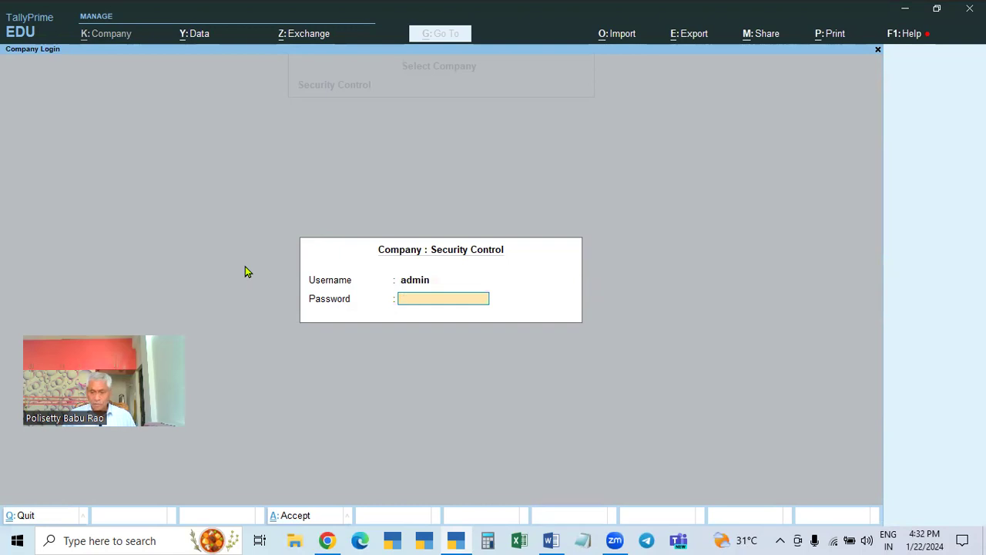
key(Return)
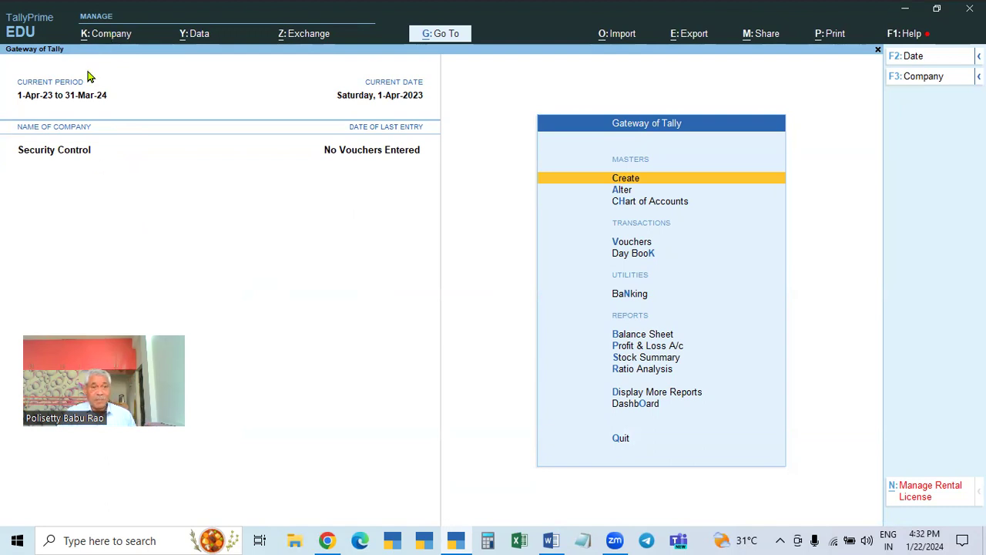
- View Security Control's alteration screen unchanged, then open Security And User Access from K: Company
click(100, 36)
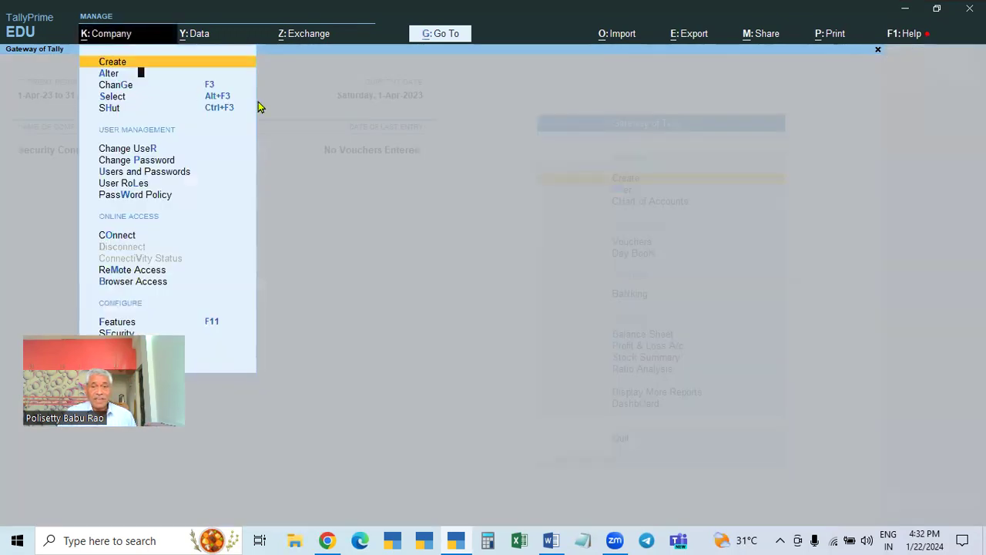
click(139, 73)
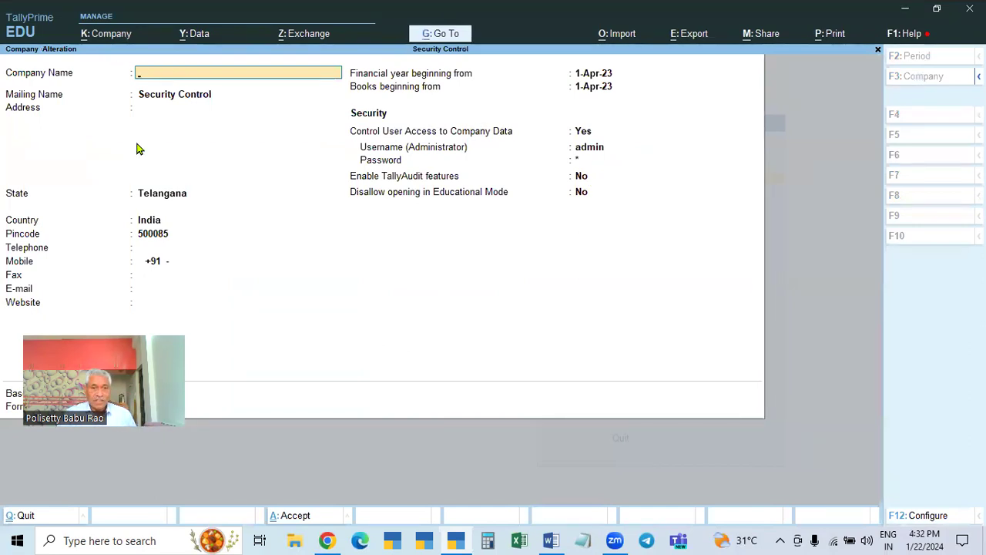
key(Escape)
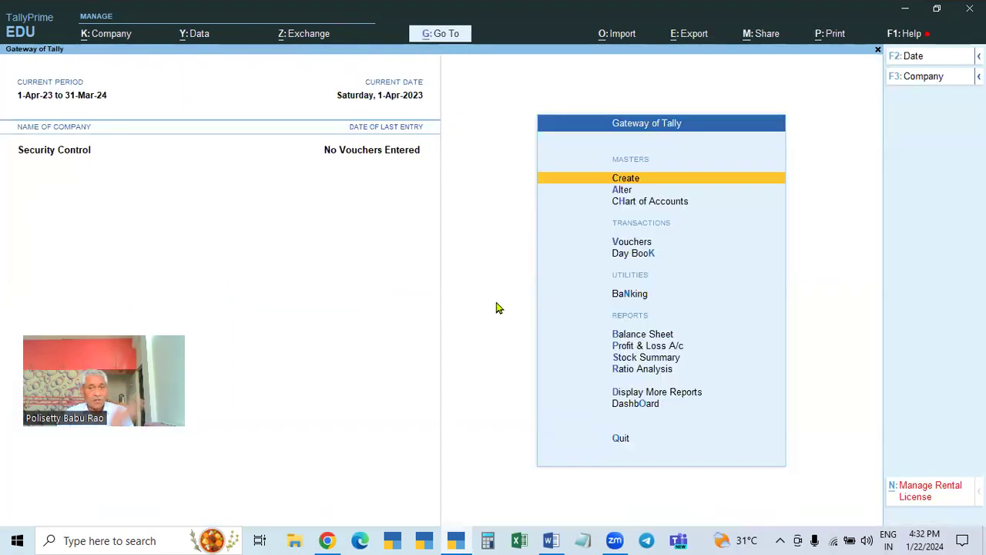
click(105, 42)
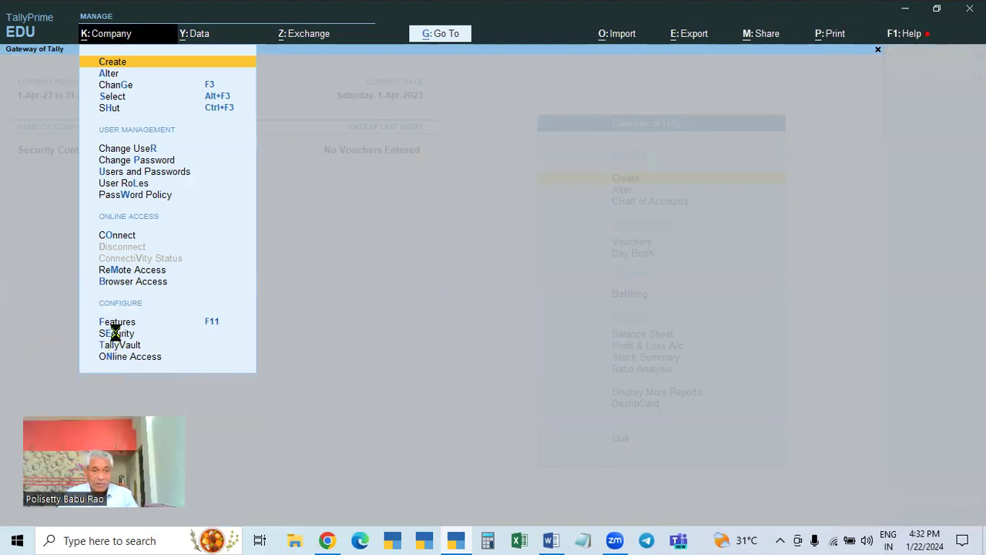
click(115, 334)
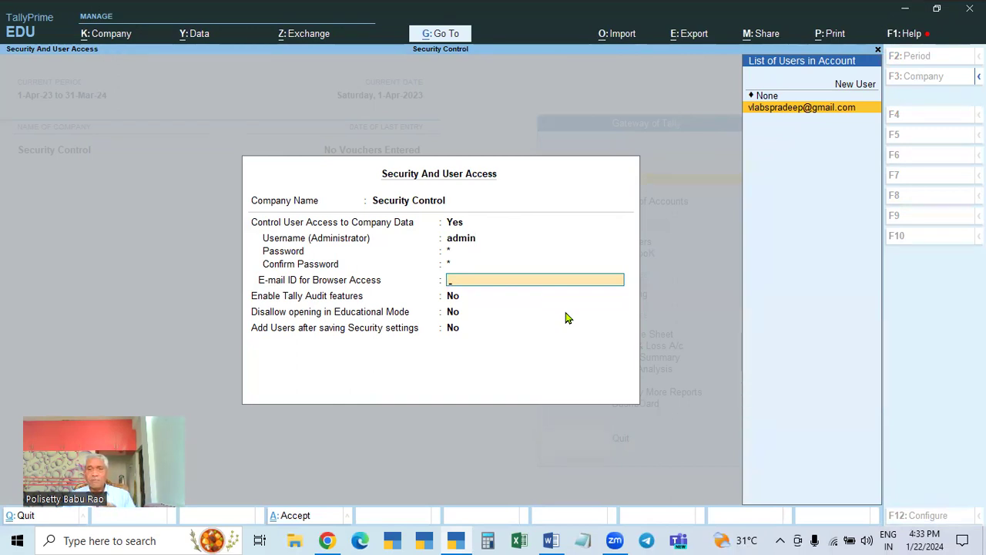
- Change the administrator username to babu and confirm the new password
key(Up)
key(Up)
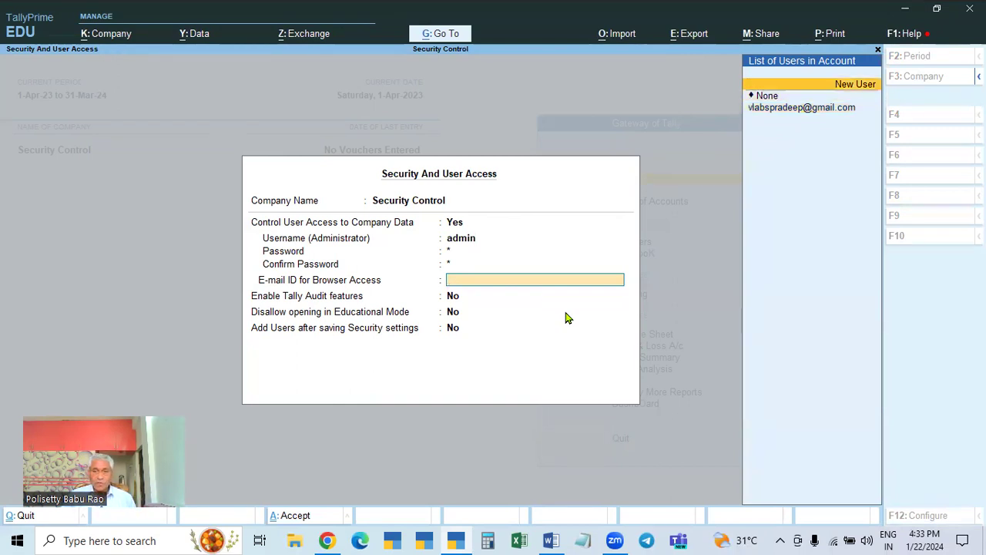
click(468, 242)
text(babu)
key(Return)
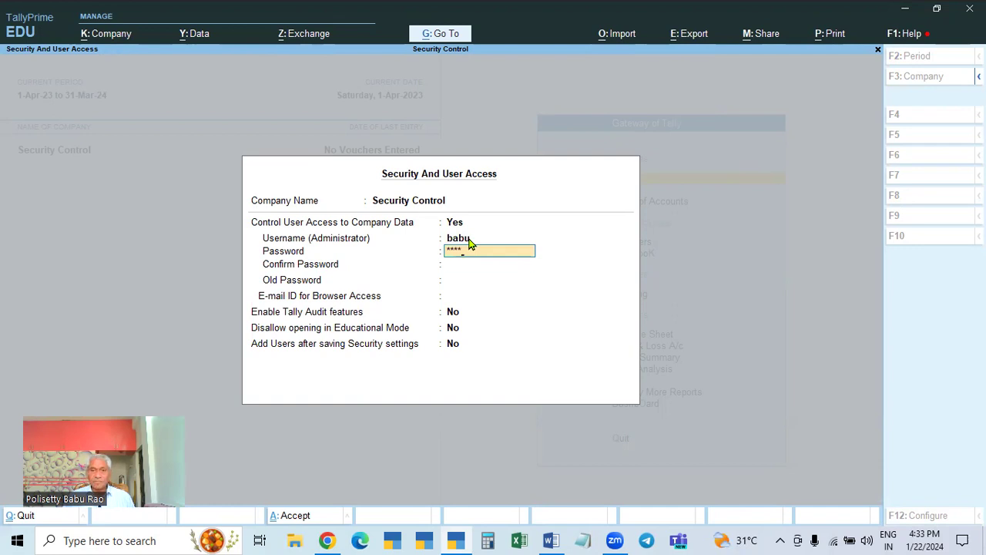
key(Return)
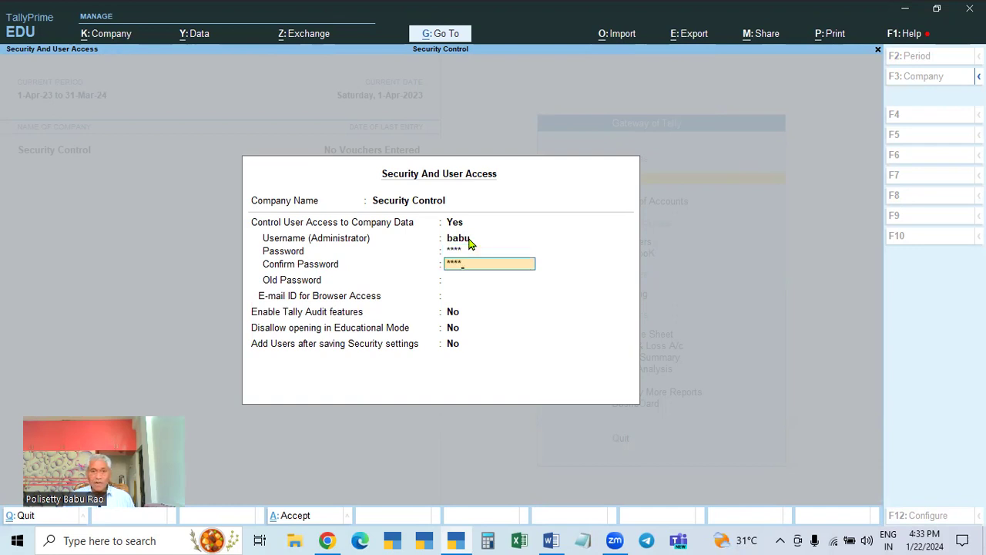
key(Return)
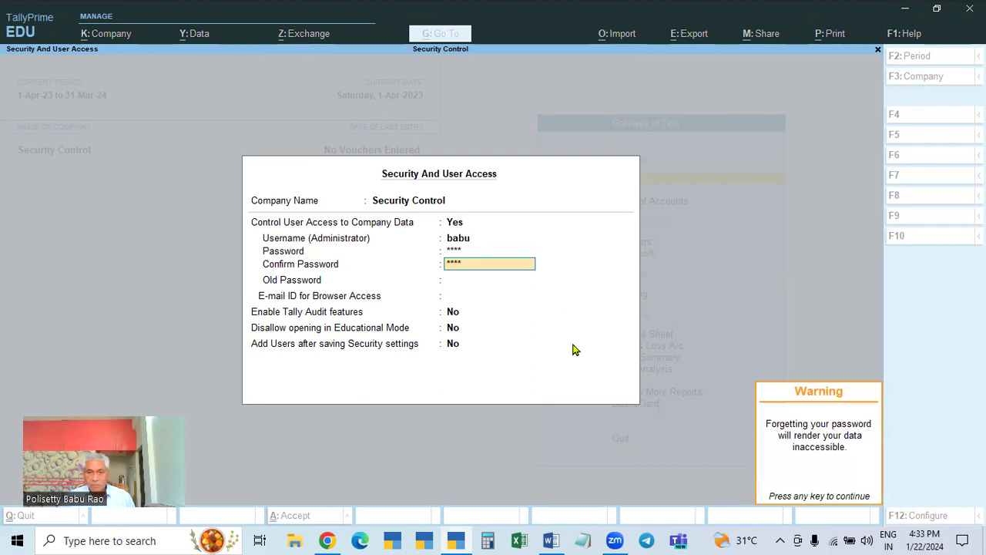
key(Return)
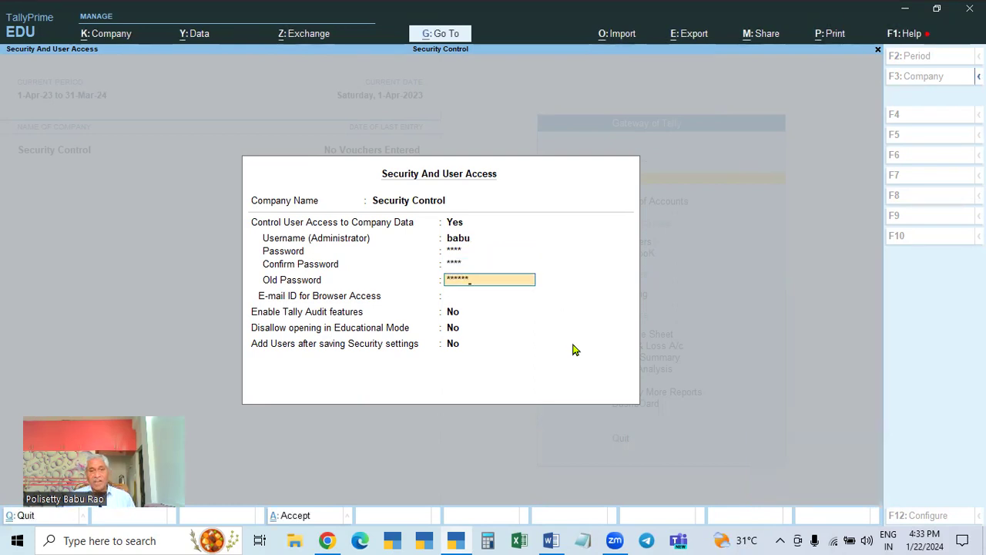
- Enter the correct old password after two rejected attempts
key(Return)
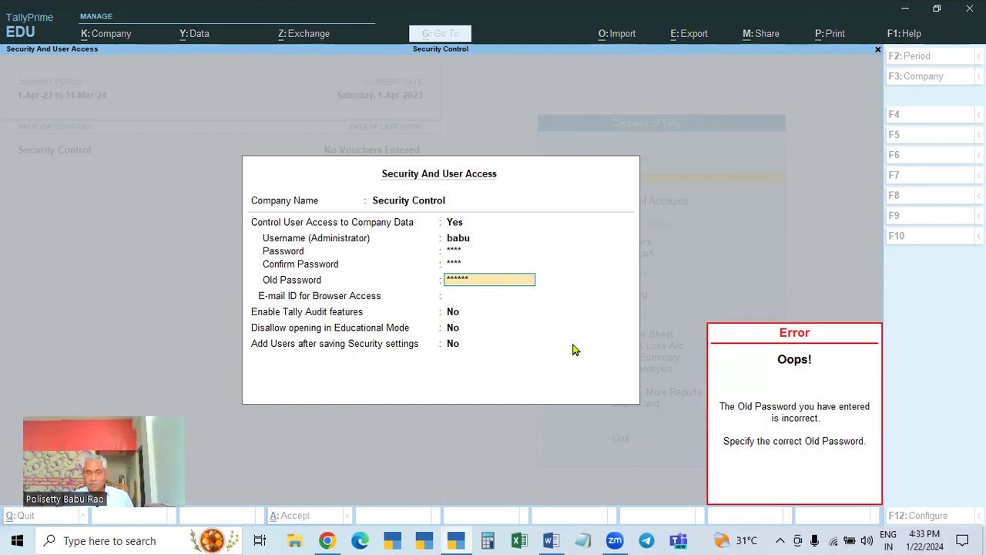
key(Escape)
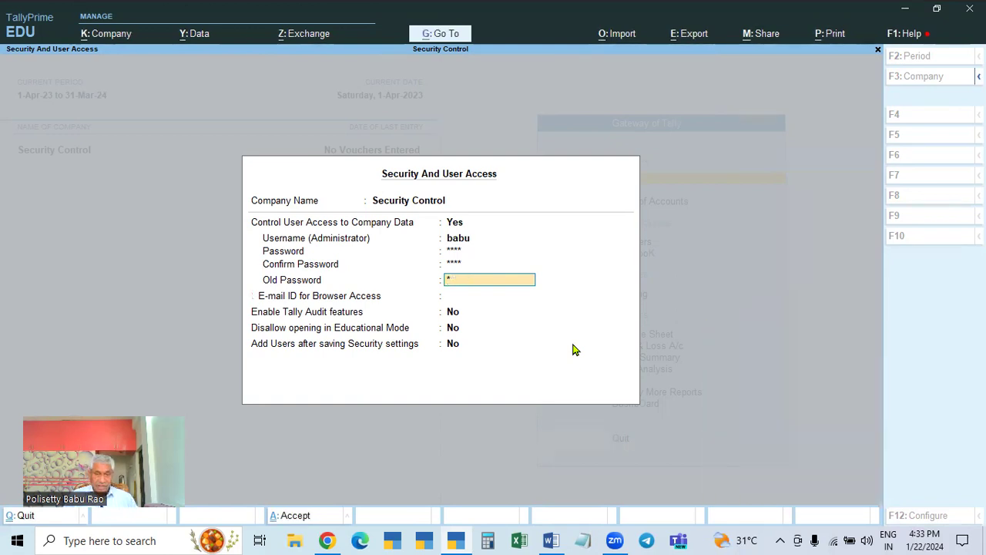
key(Return)
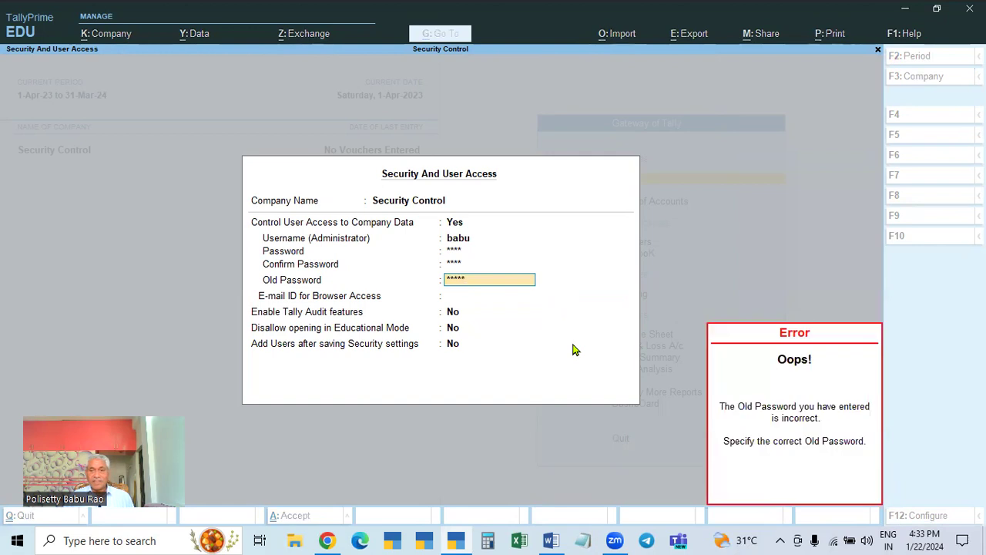
key(Escape)
key(BackSpace)
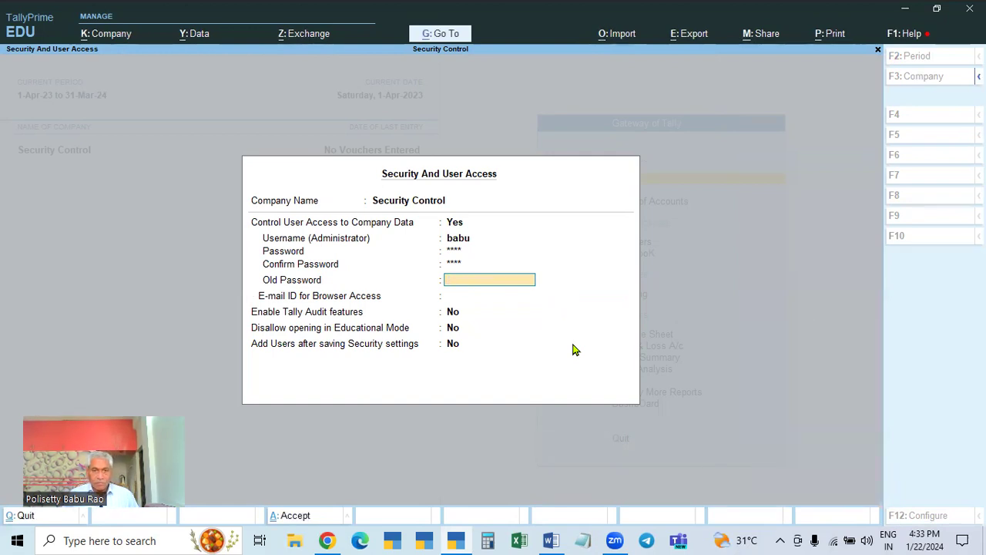
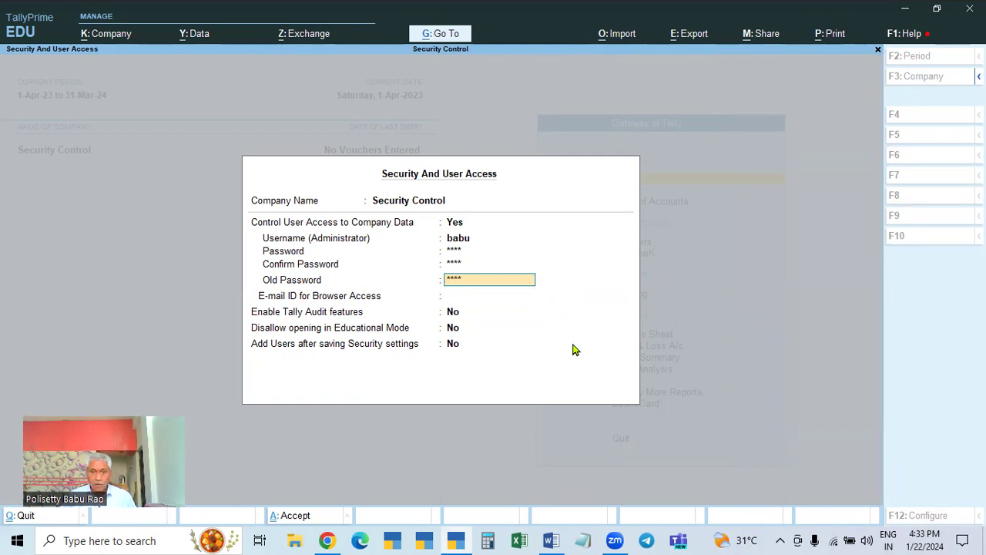
key(Return)
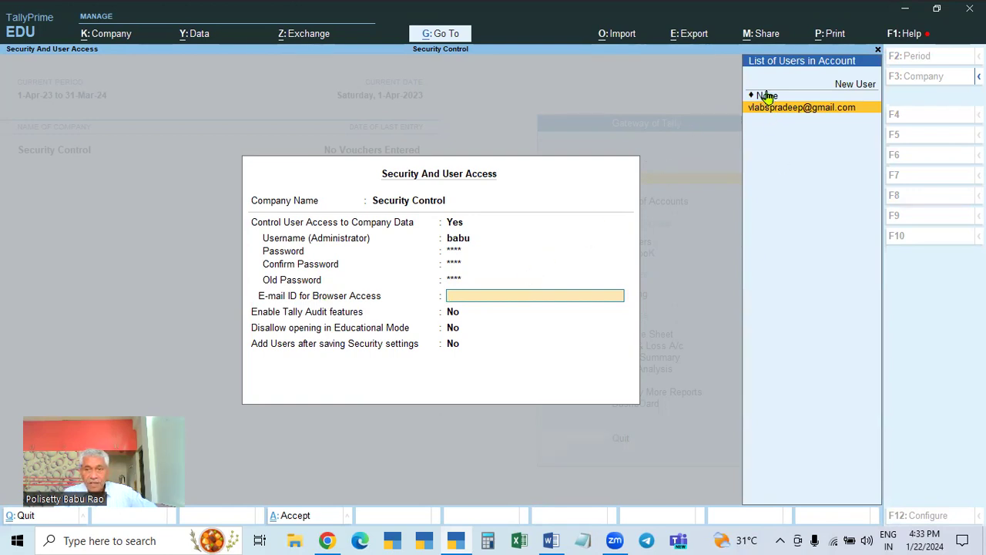
- Set the browser-access e-mail to None and proceed to the save confirmation
click(767, 96)
key(Return)
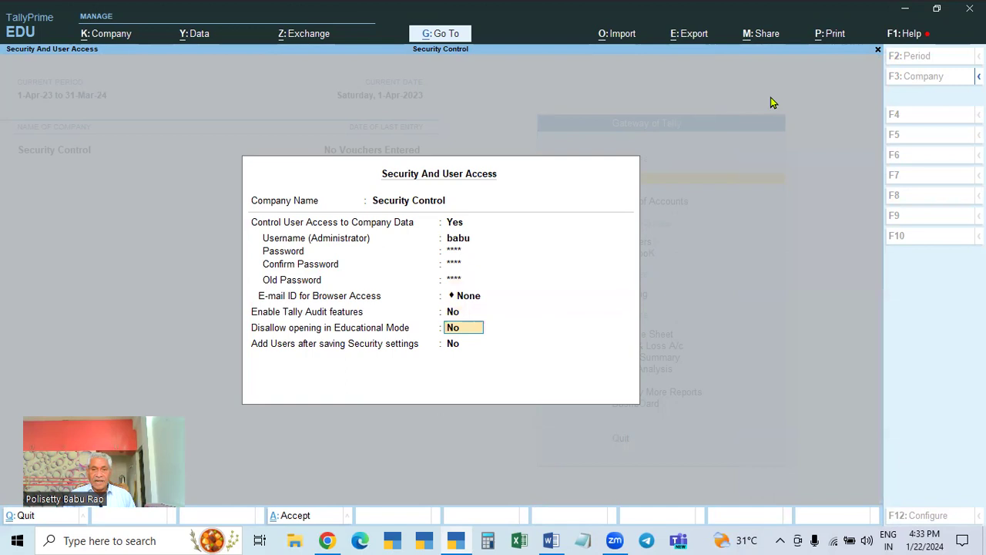
key(Return)
key(Return)
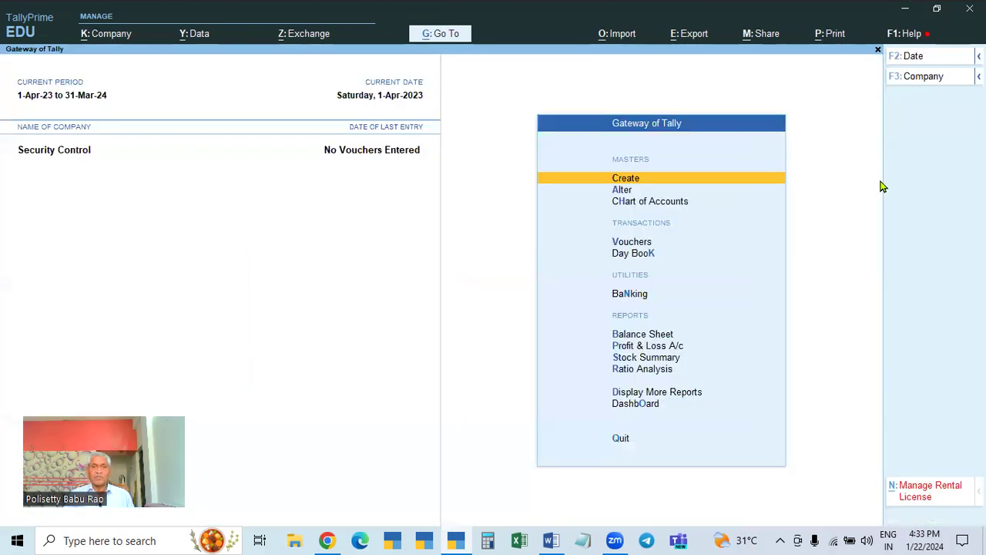
- Shut Security Control with Ctrl+F3 and reopen it from the company list
key(ctrl+F3)
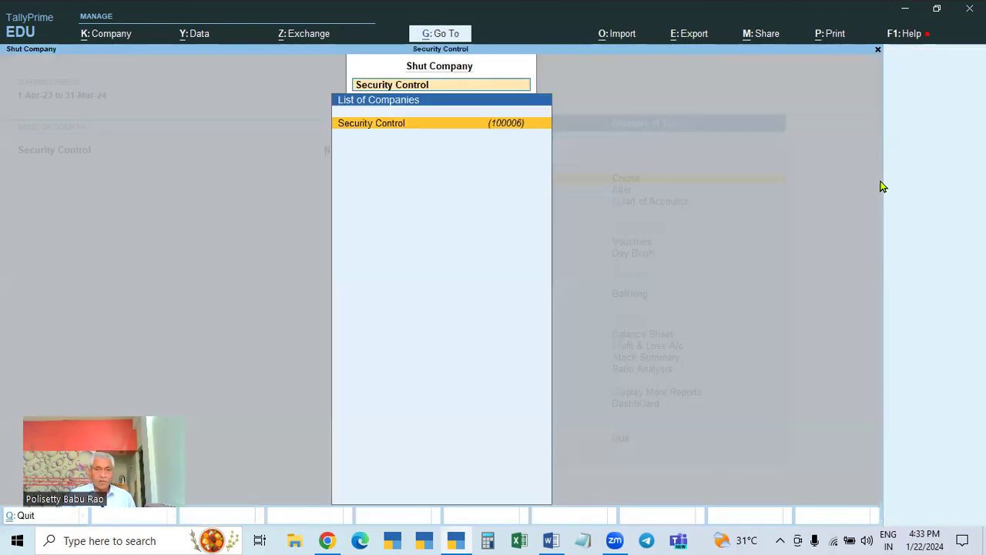
key(Return)
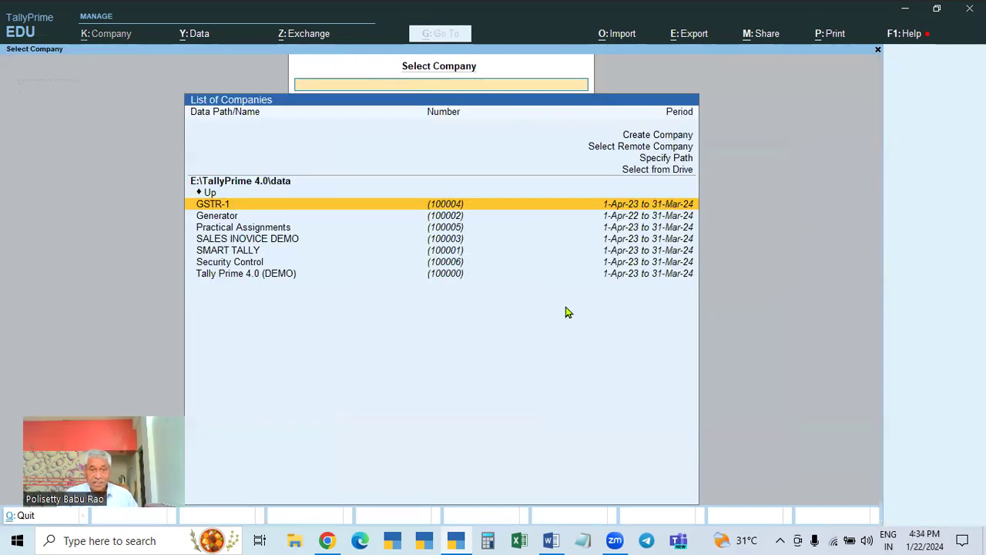
click(251, 263)
click(250, 264)
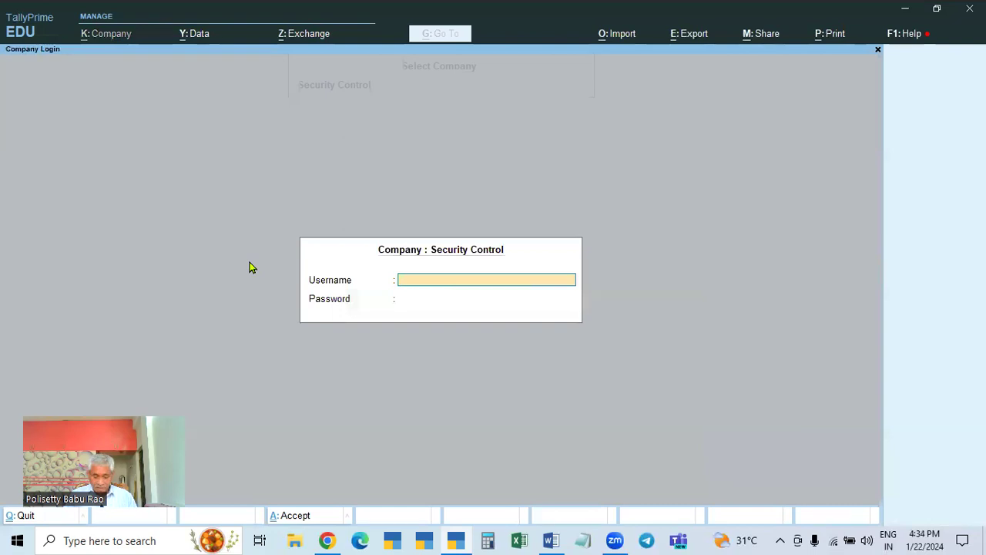
- Log in as babu with the new password
text(babu)
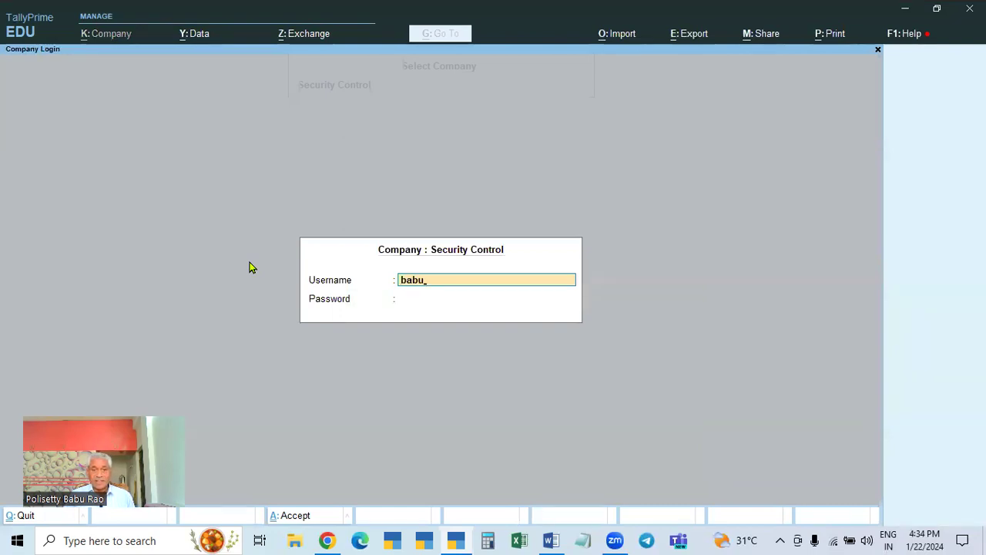
key(Return)
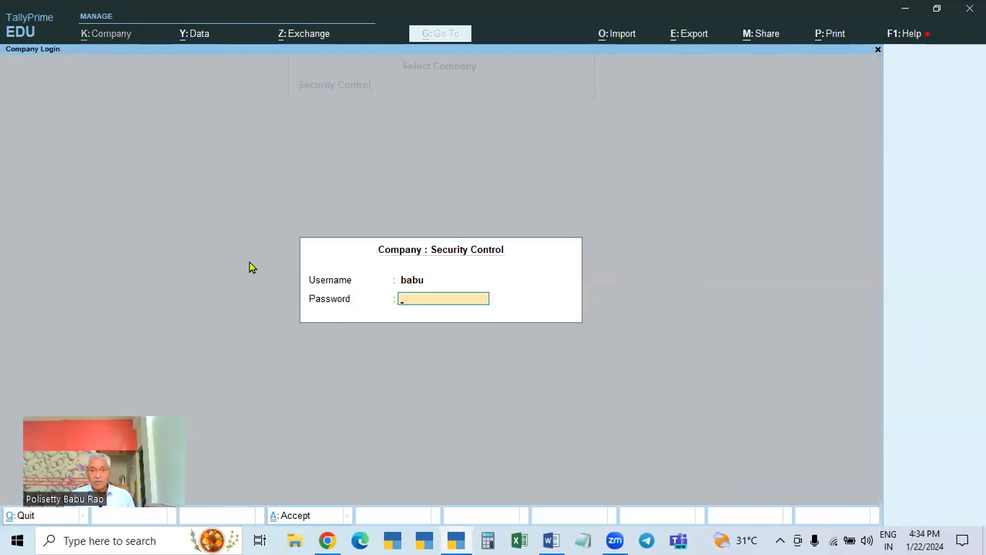
text(**)
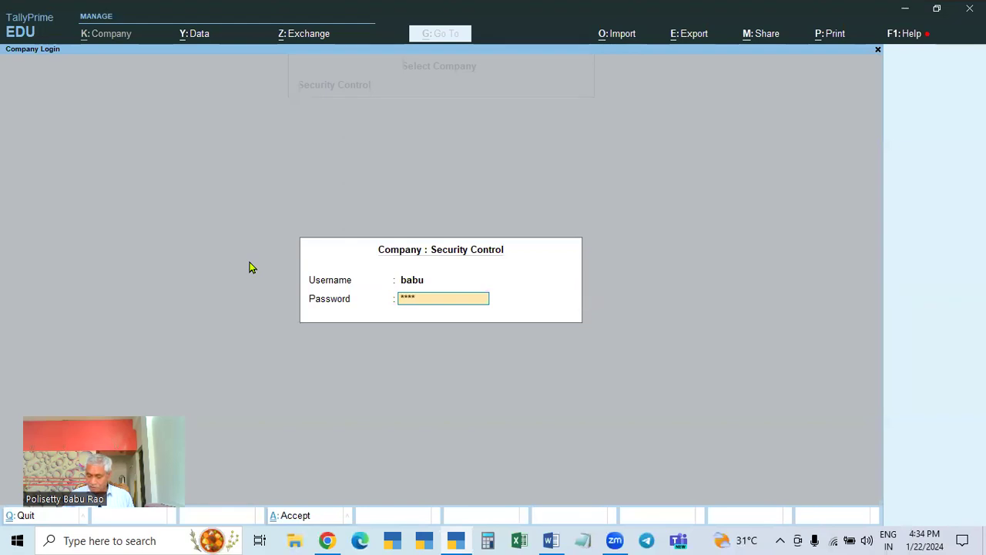
key(Return)
key(Return)
key(Return)
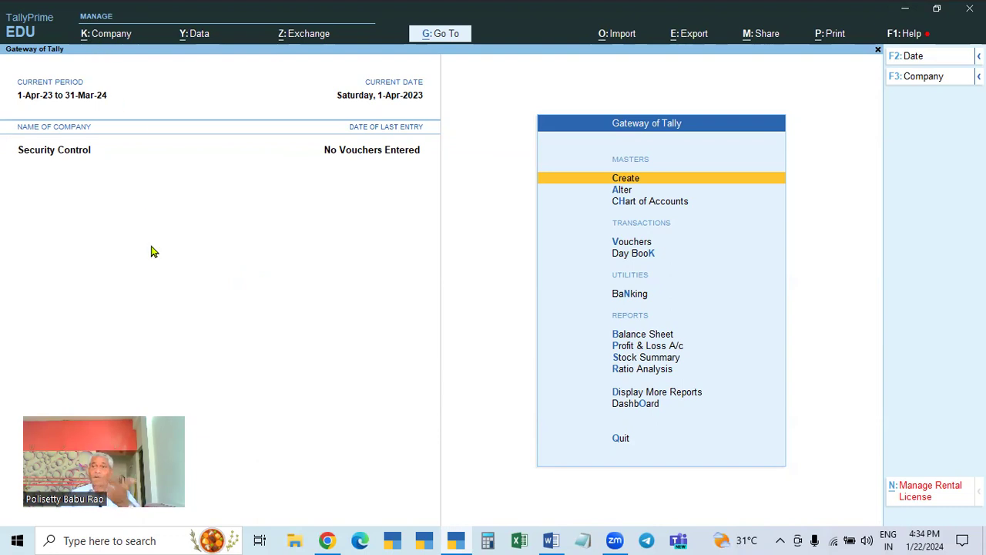
- In K: Company > Security, set Control User Access to No
click(107, 38)
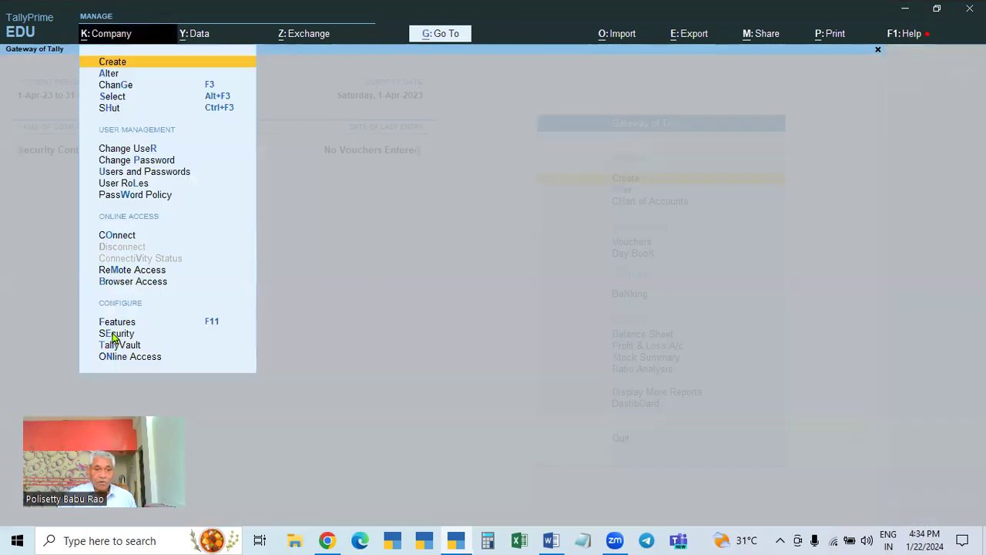
click(115, 333)
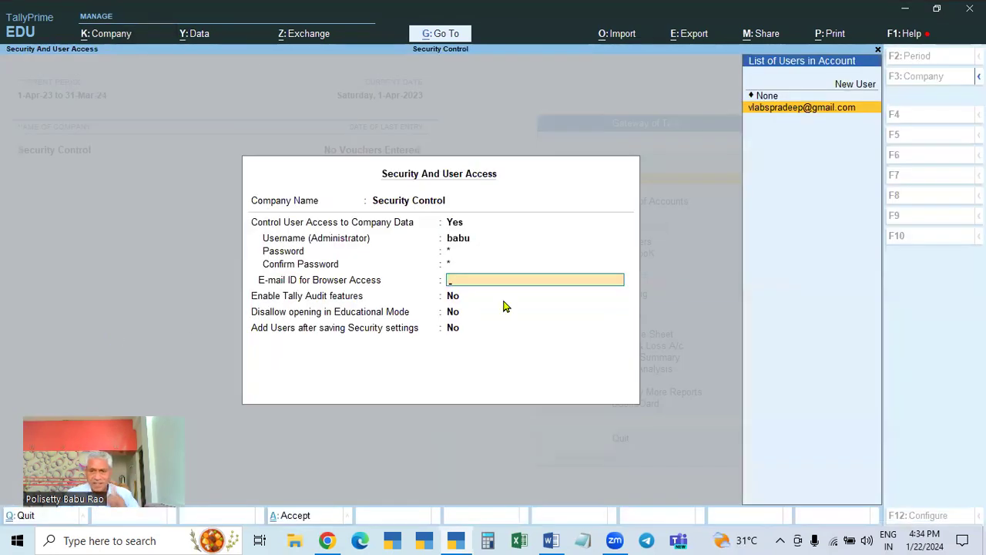
click(458, 227)
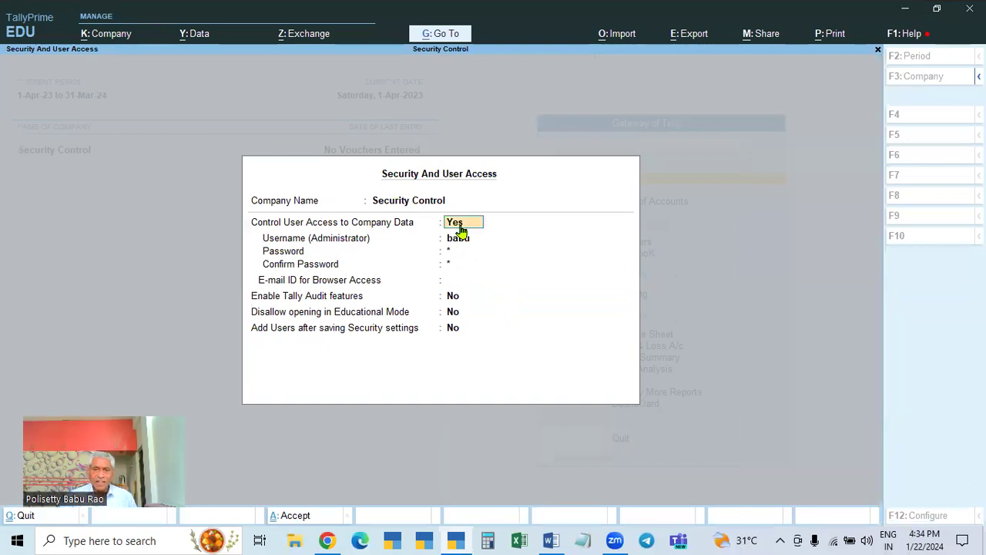
key(n)
key(Return)
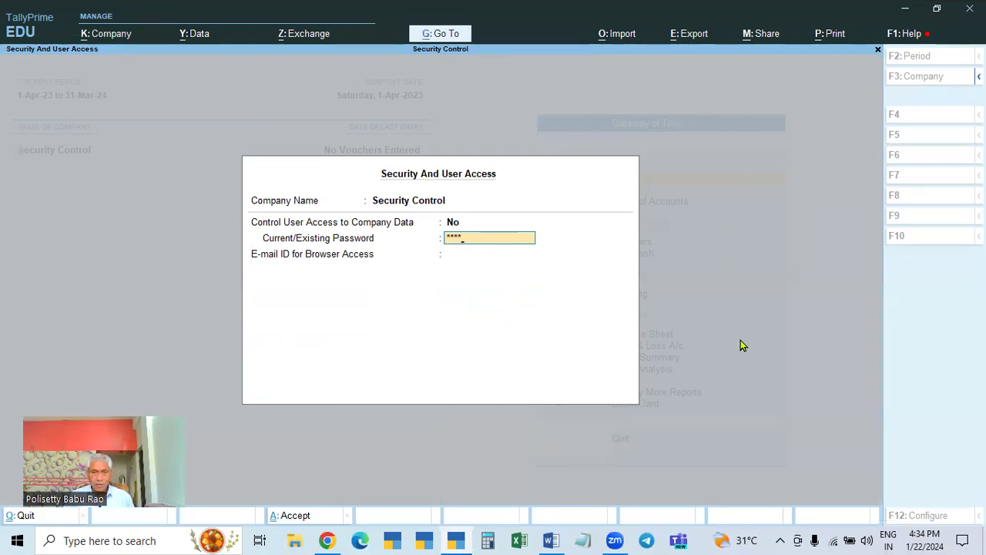
- Confirm the existing password, choose None for browser-access e-mail, and save the settings
key(Return)
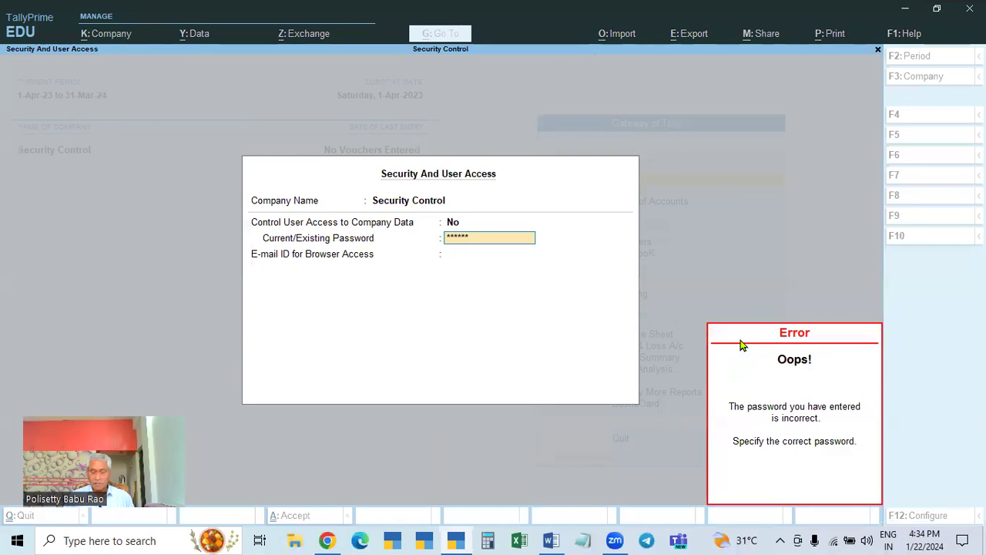
text(****)
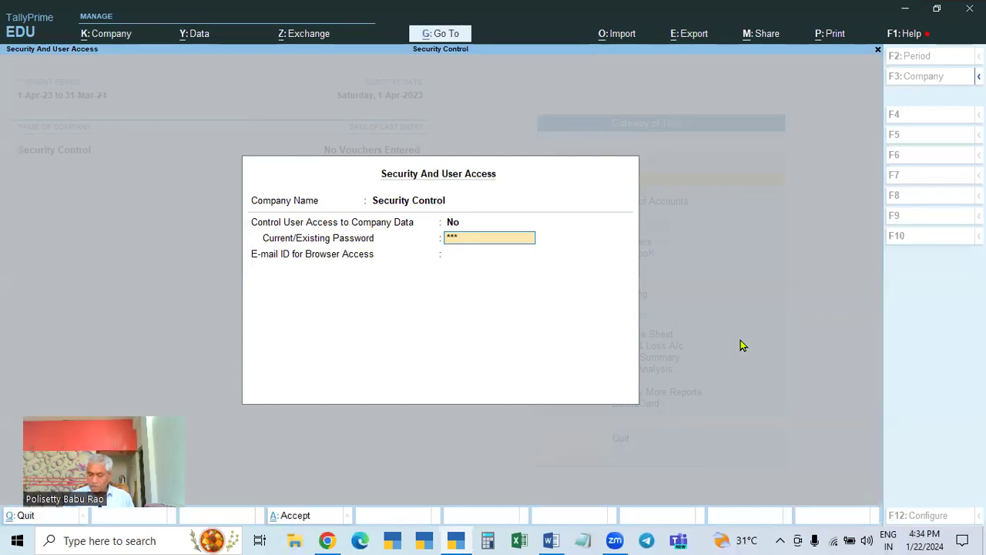
key(Return)
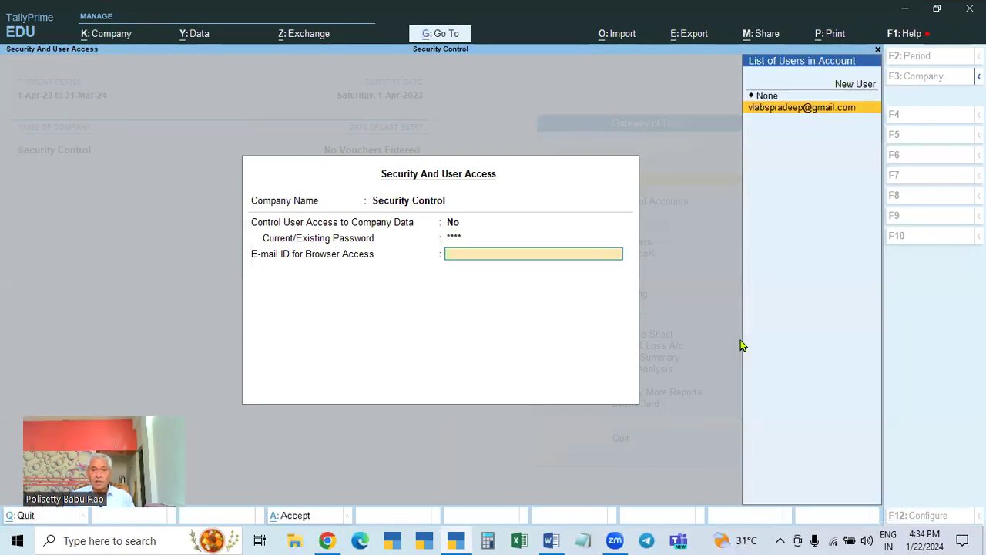
key(Up)
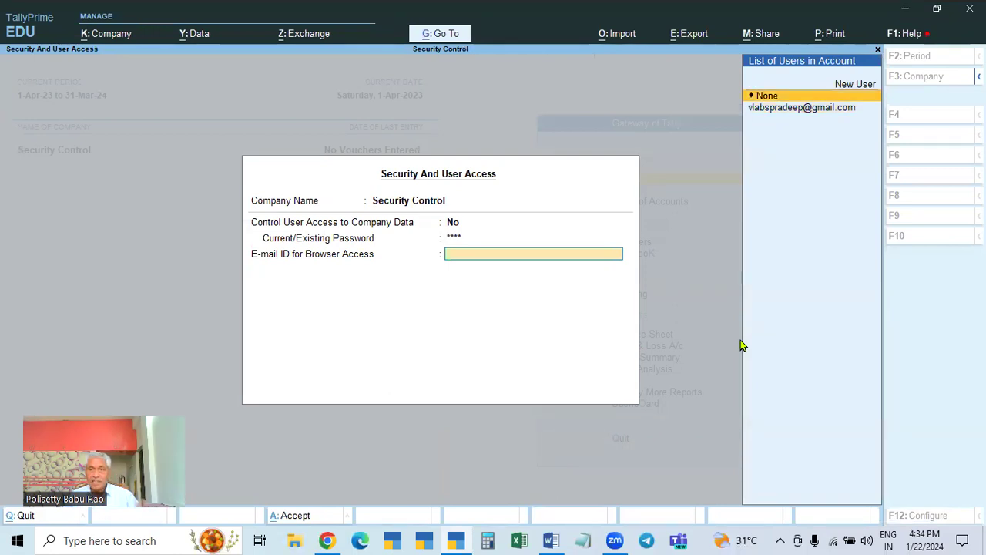
key(Return)
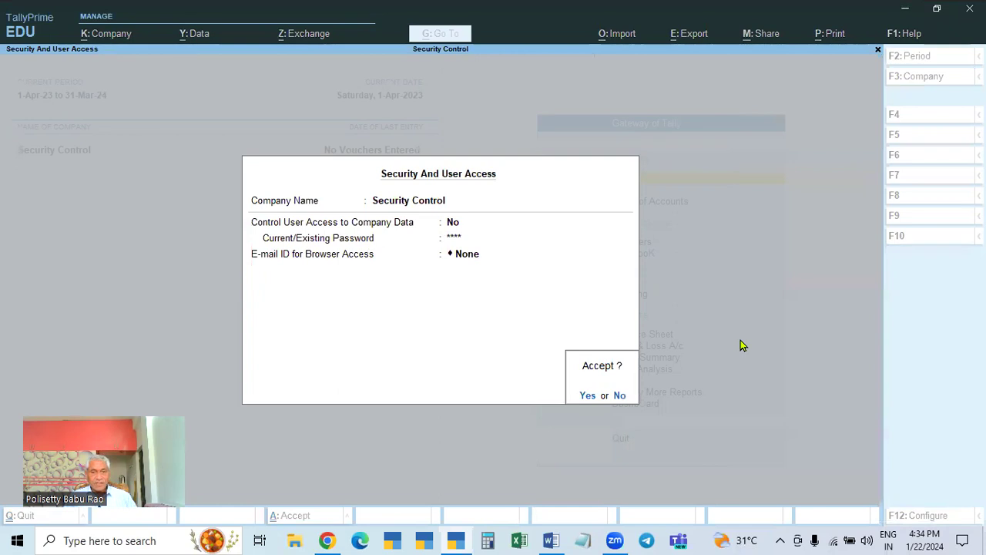
key(Return)
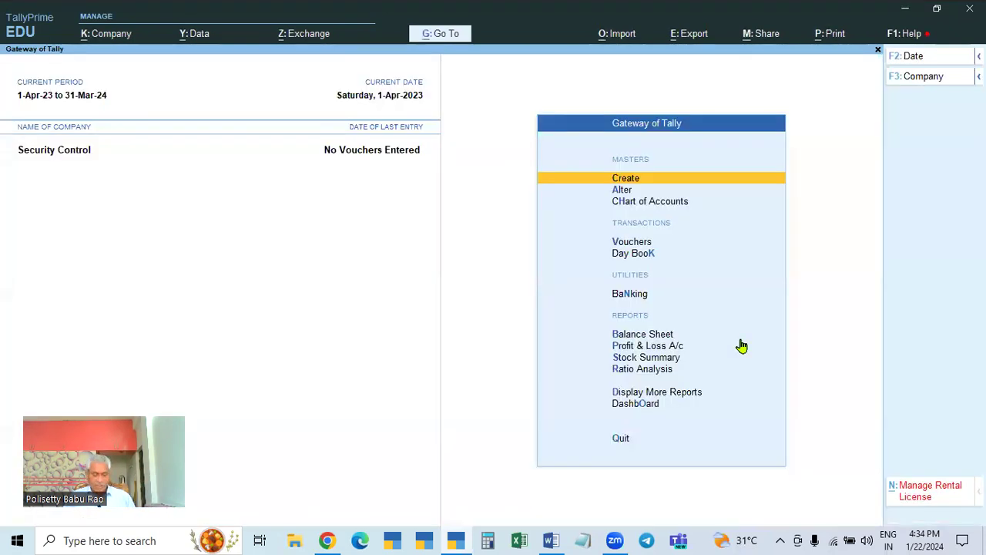
- Shut Security Control and reopen it from the company list with no login prompt
key(alt+F3)
key(Return)
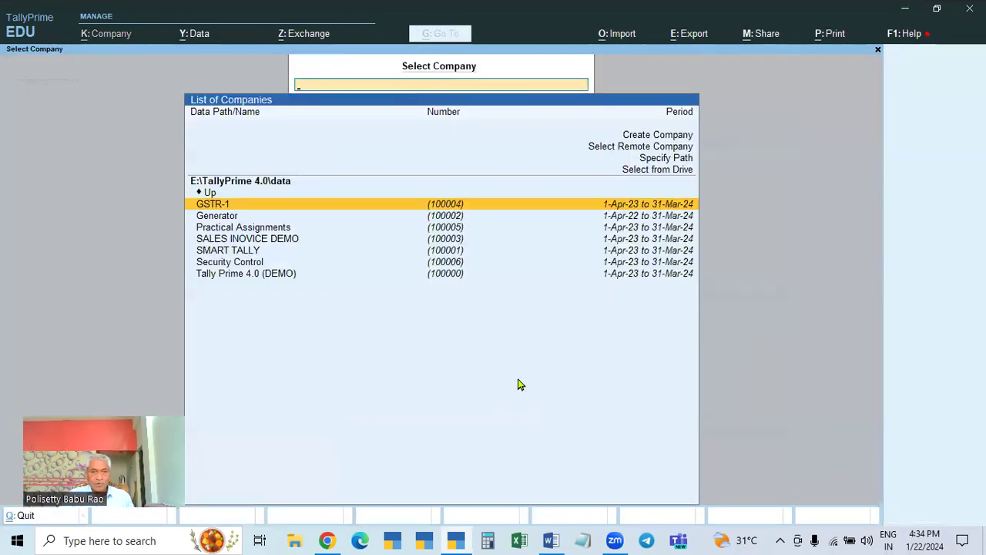
click(252, 264)
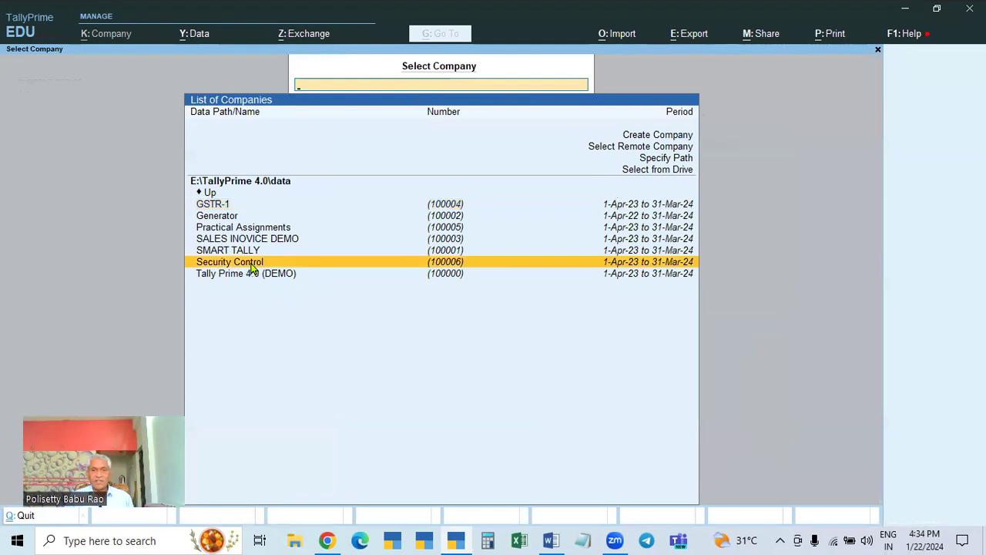
key(Return)
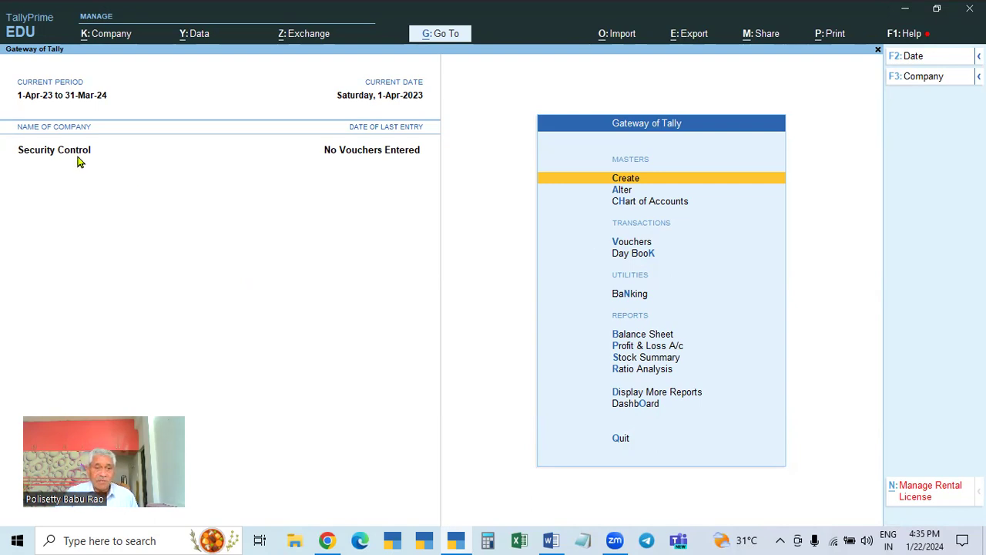
- In company alteration, set Control User Access to Yes for administrator babu with a new password, then save
click(105, 36)
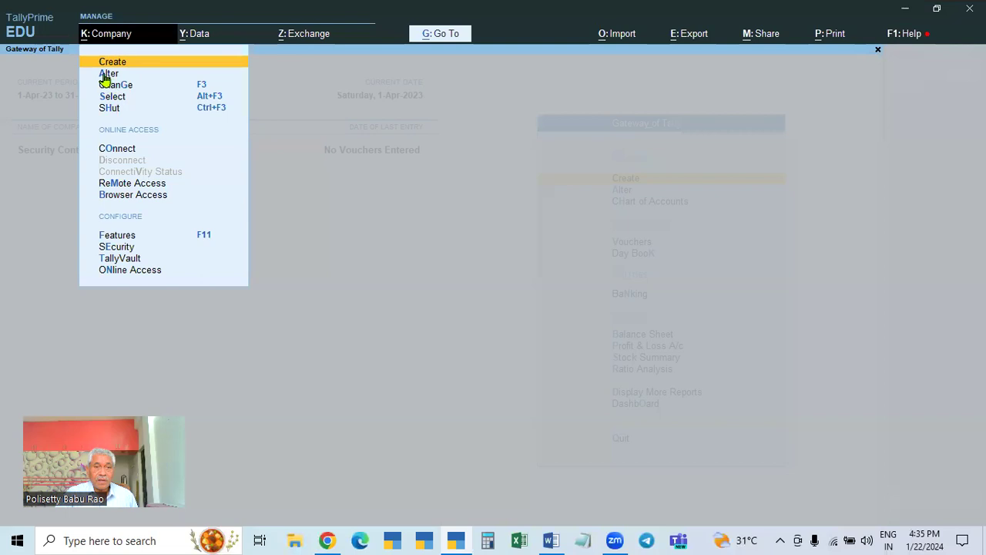
click(105, 73)
click(584, 132)
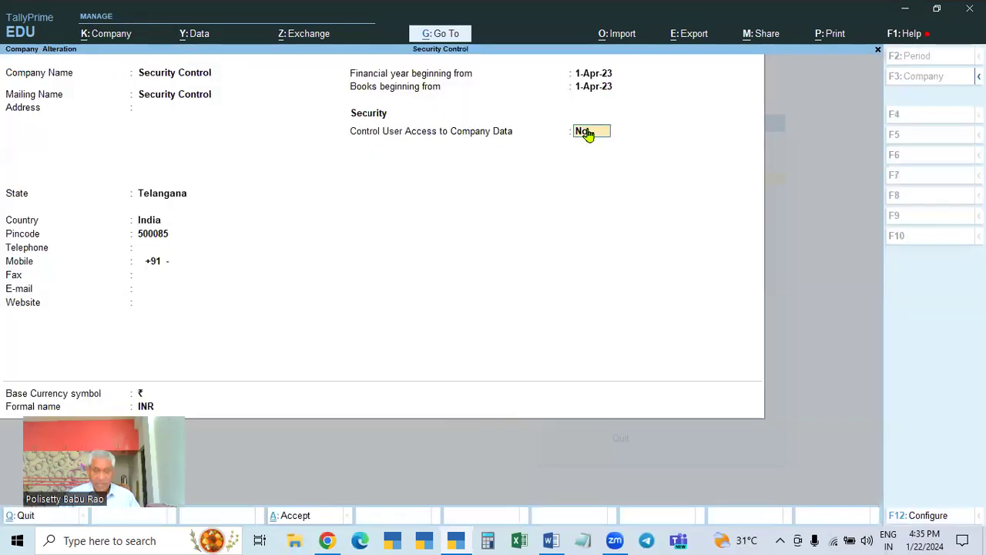
text(y)
text(babu)
key(Return)
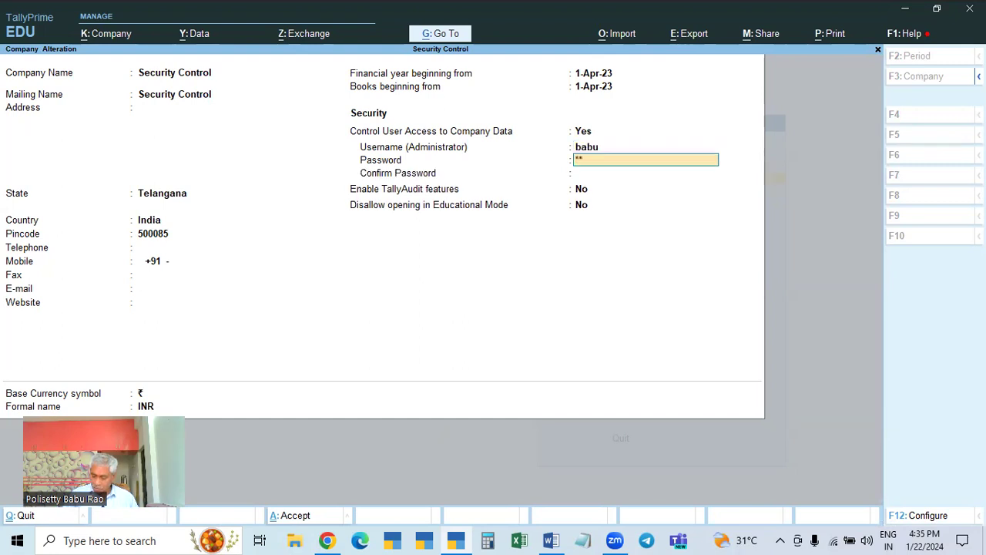
key(Return)
text(b)
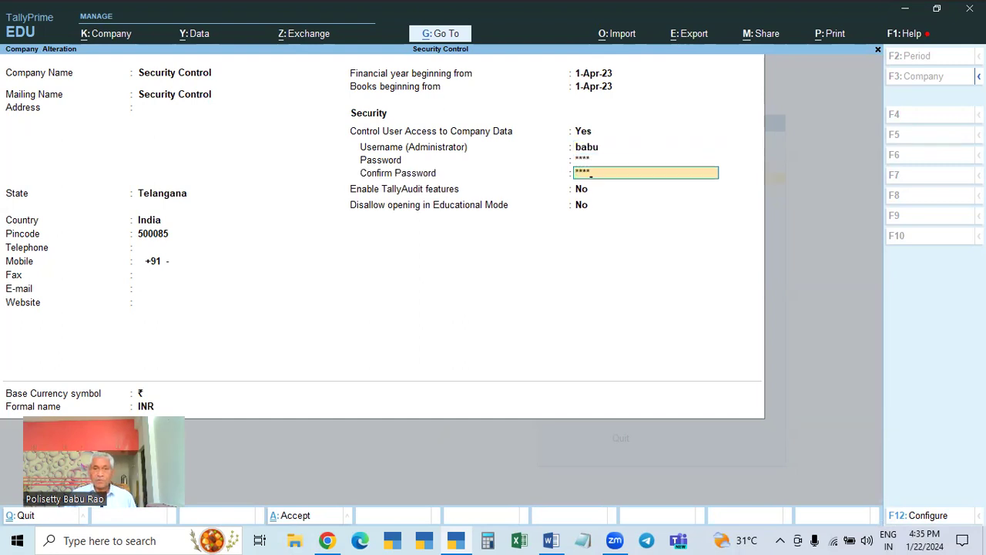
key(Return)
key(Return)
key(Return)
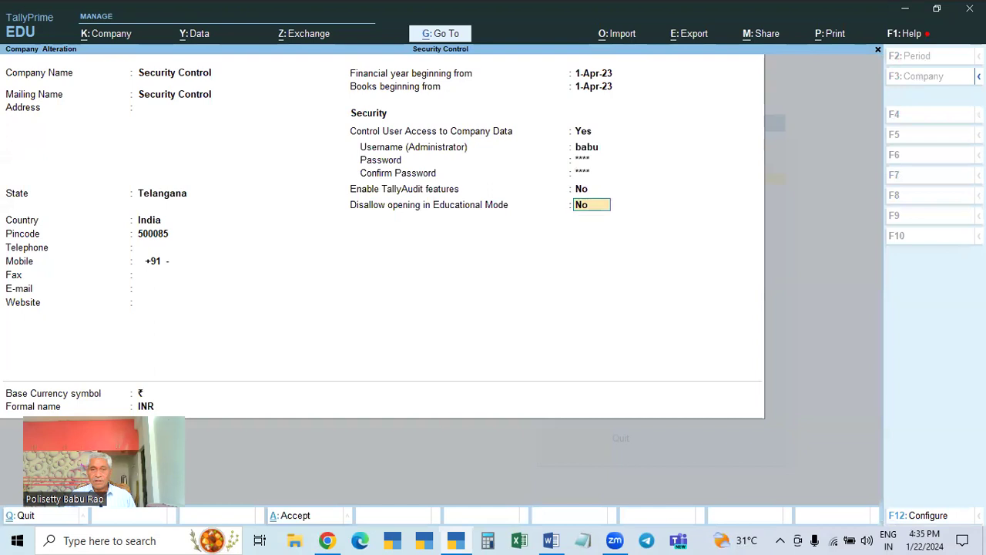
key(ctrl)
key(ctrl+a)
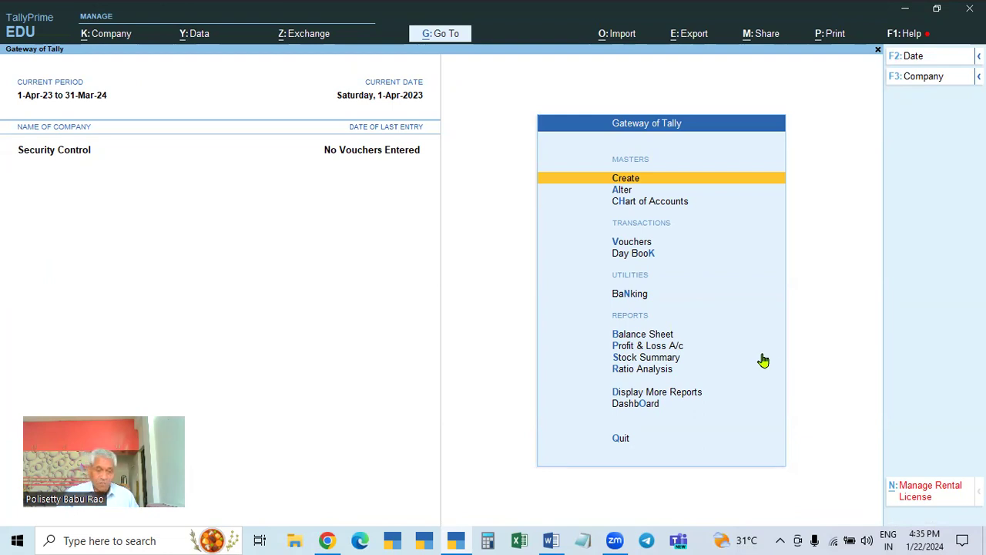
- Shut Security Control, reopen it, and log in as babu with the new password
key(ctrl+F3)
key(Return)
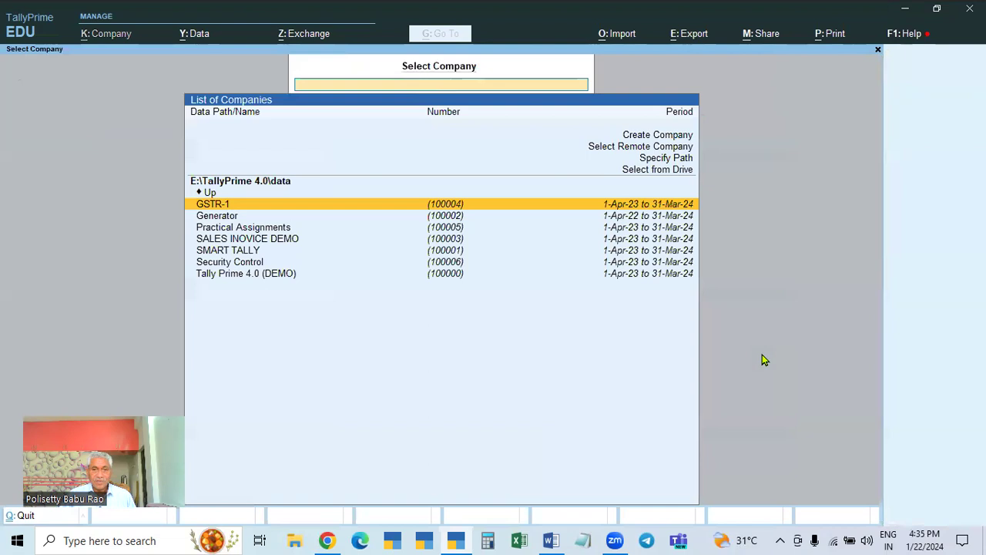
click(247, 269)
text(babu)
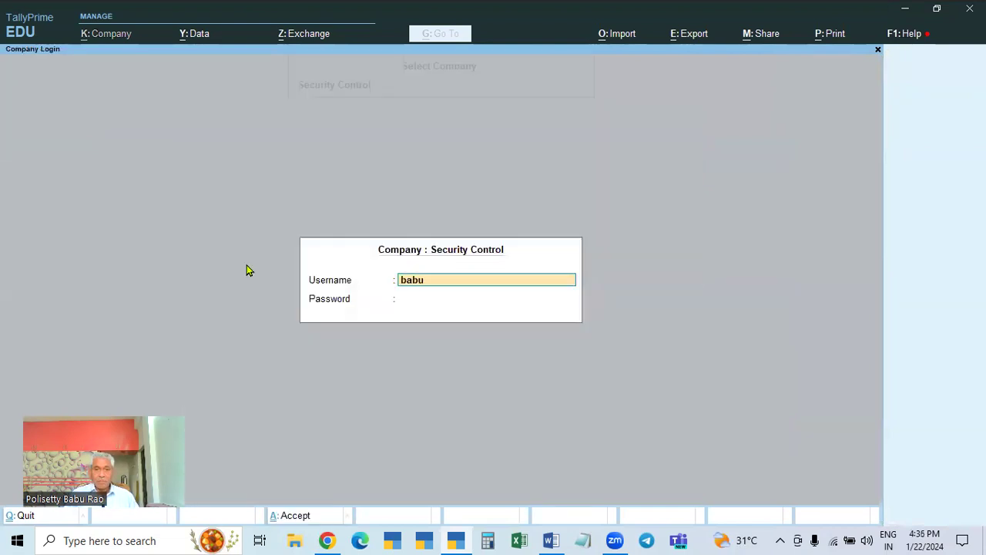
key(Return)
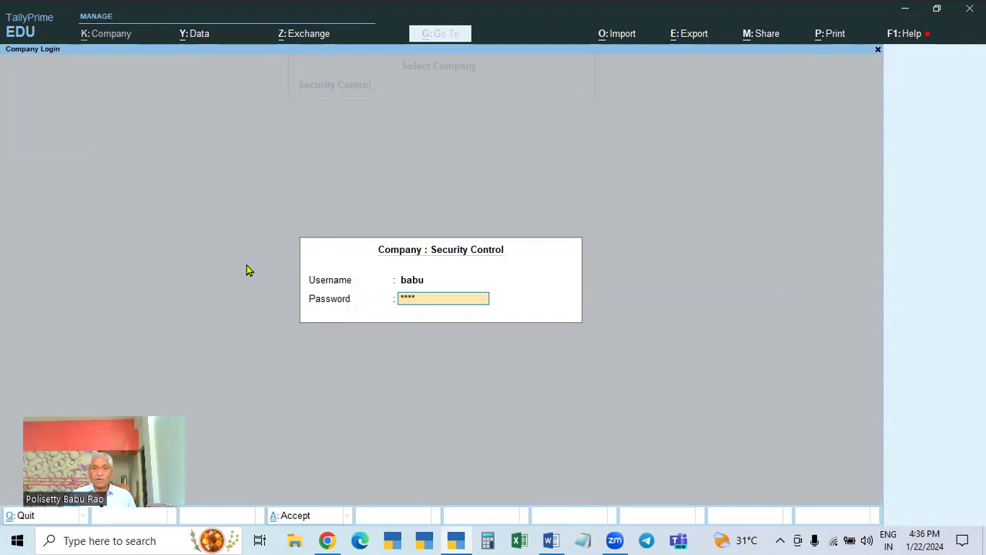
key(Return)
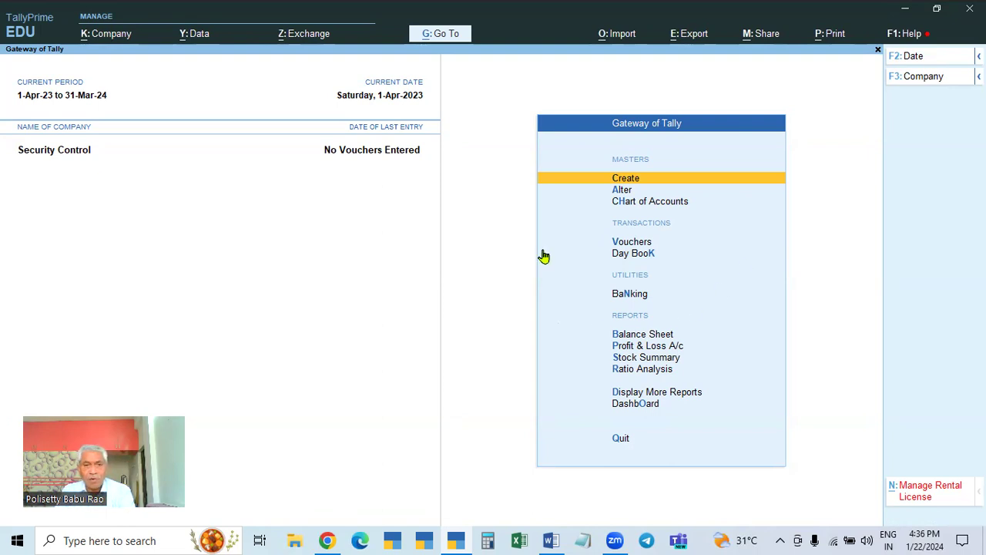
- Inspect Security Control's company alteration screen and quit without saving
click(105, 36)
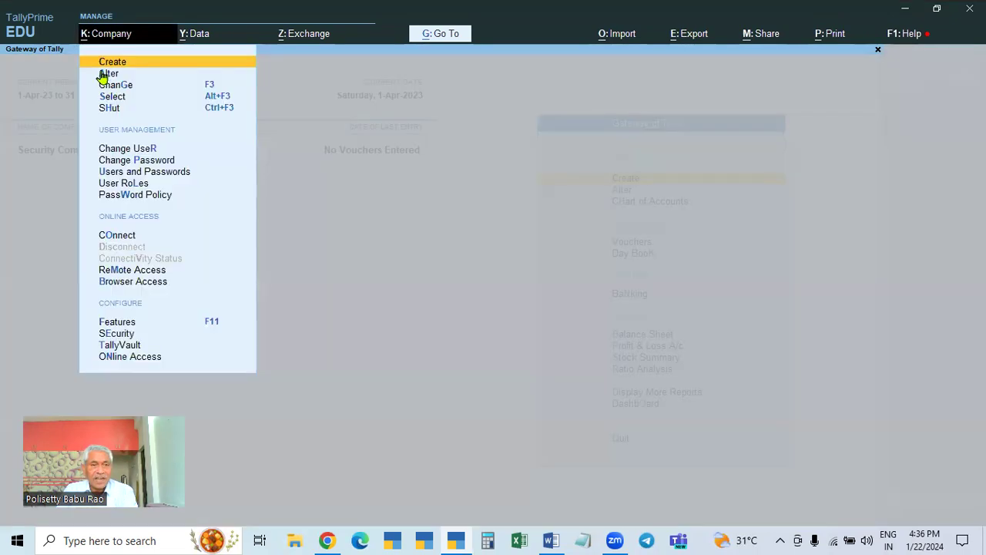
click(102, 76)
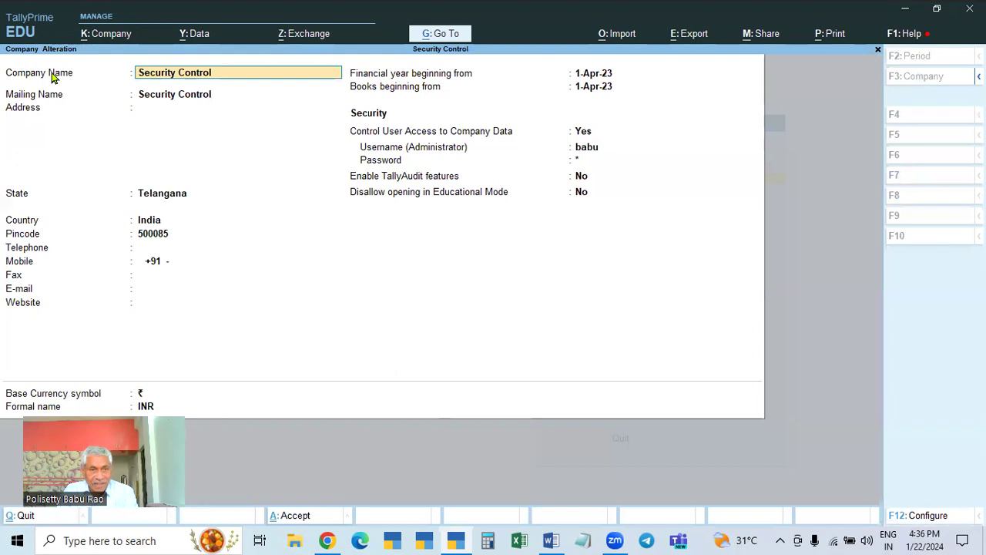
key(BackSpace)
key(Escape)
key(Escape)
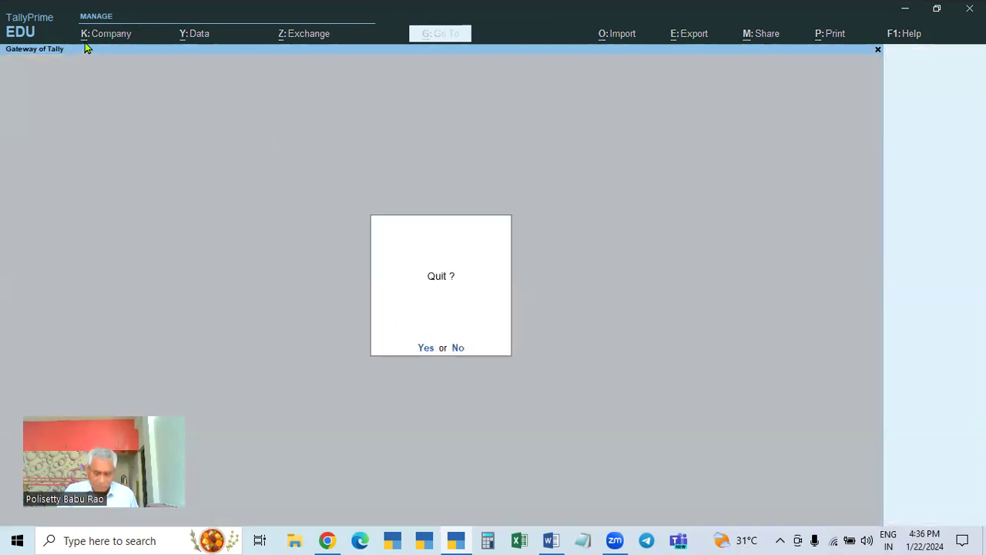
key(Escape)
- Review the Security And User Access settings and close them unchanged
click(98, 35)
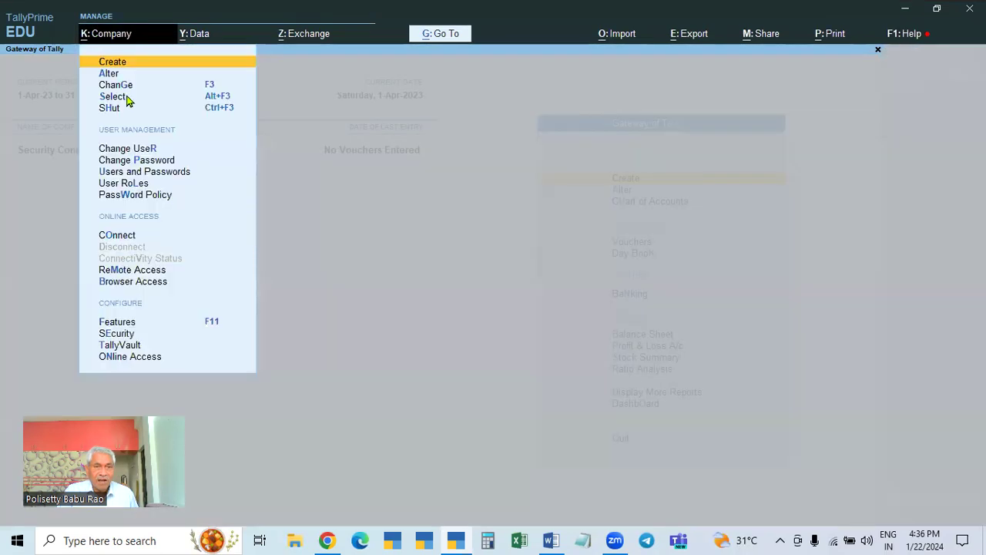
click(114, 338)
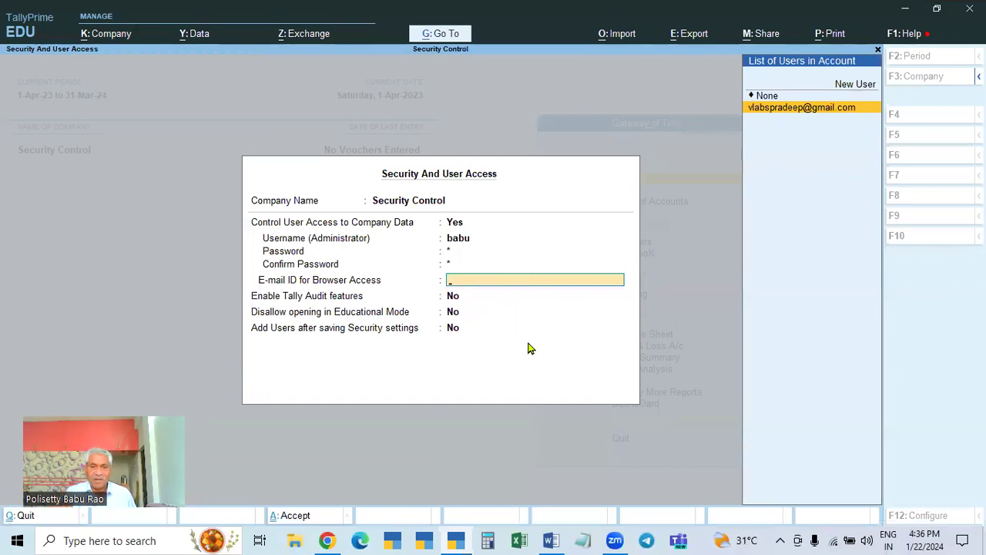
key(Escape)
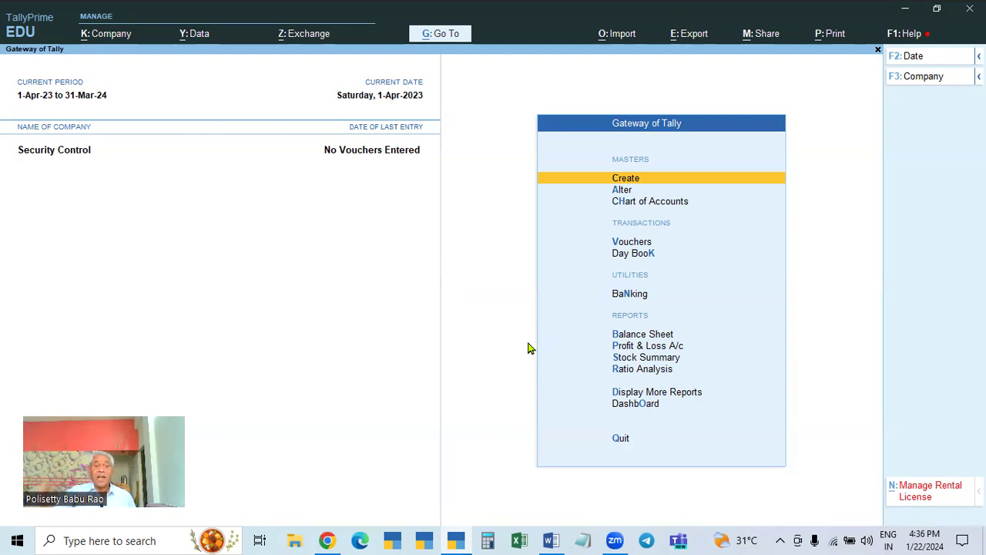
- Recheck the company alteration screen, leave it unsaved, and bring up K: Company options
click(110, 38)
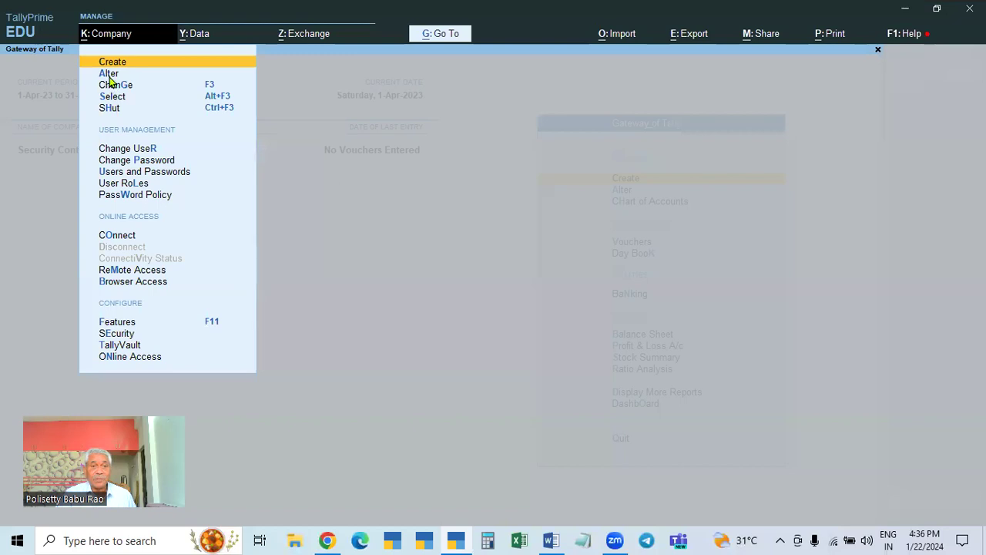
click(109, 74)
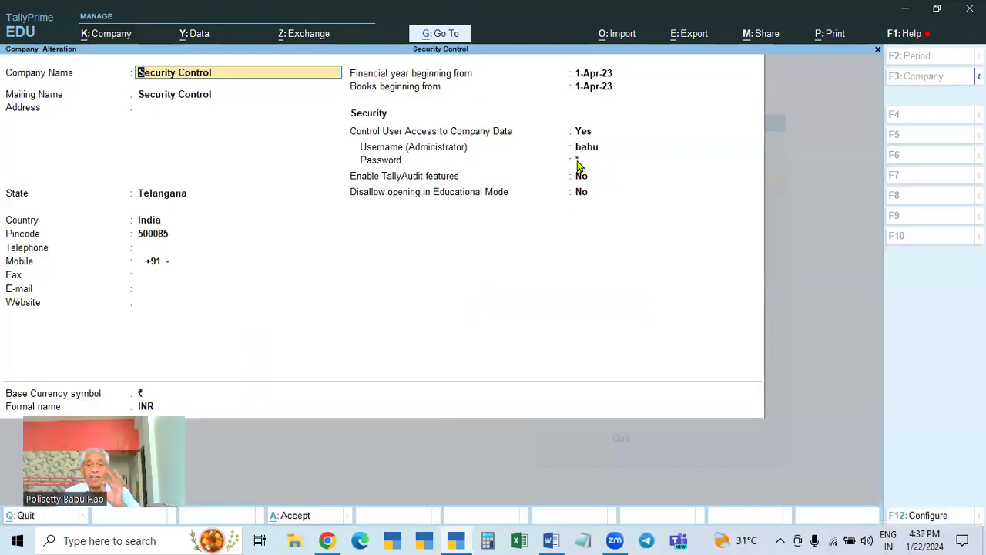
key(BackSpace)
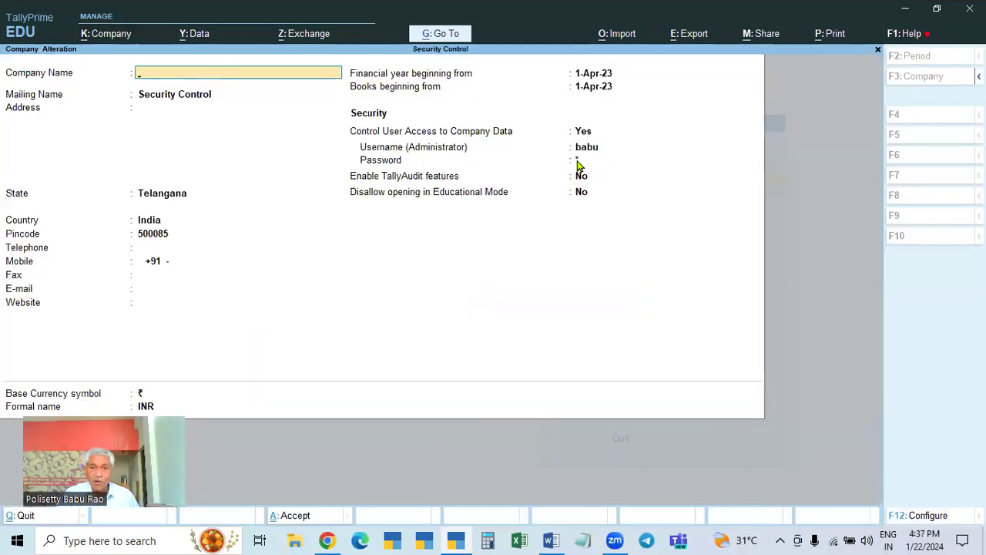
key(Escape)
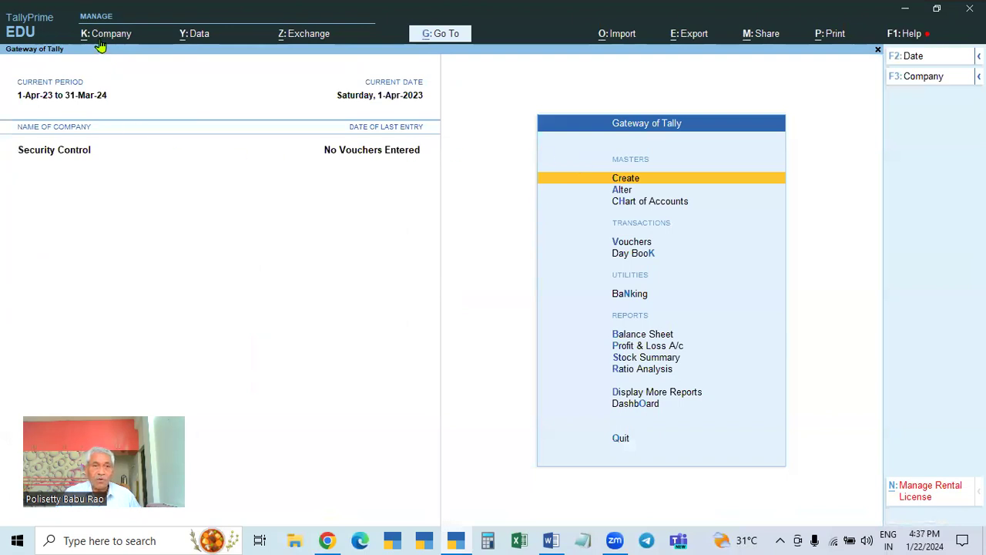
click(109, 37)
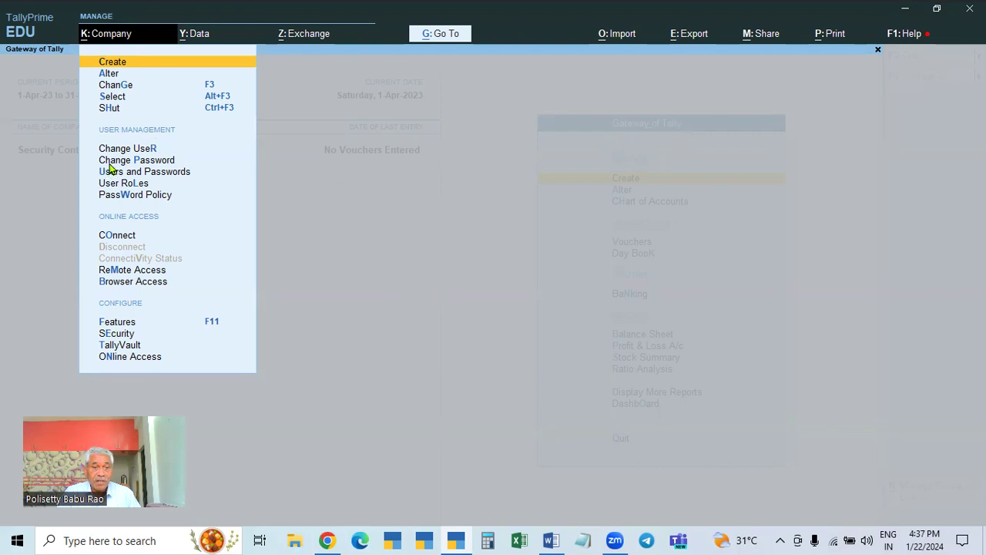
- Change the Security Control administrator password by accepting the old one and entering and confirming the new one
click(155, 163)
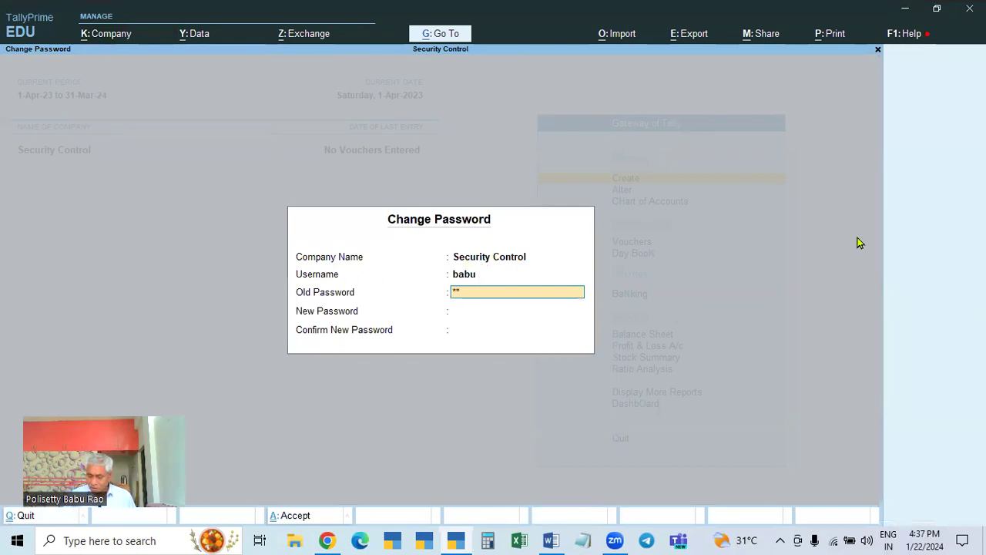
key(Return)
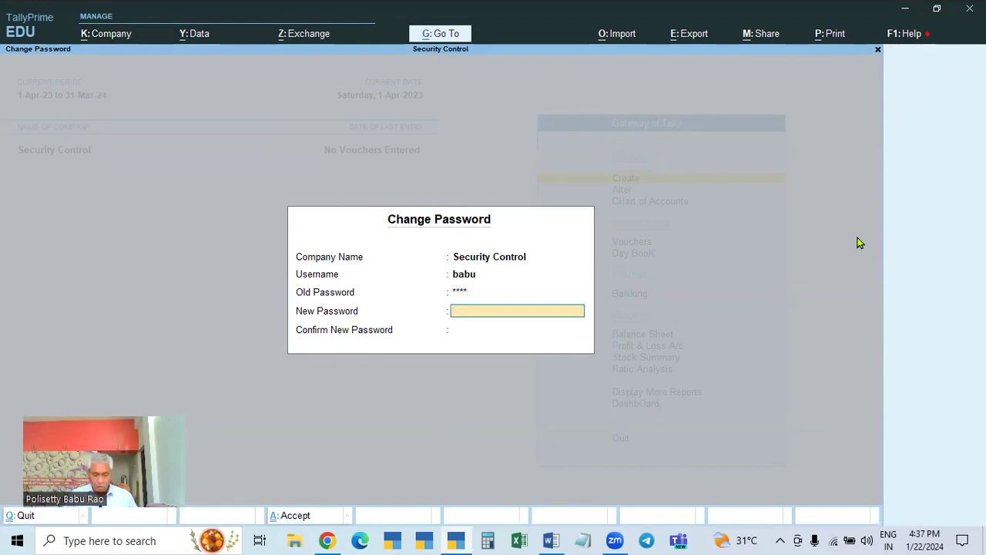
text(*****)
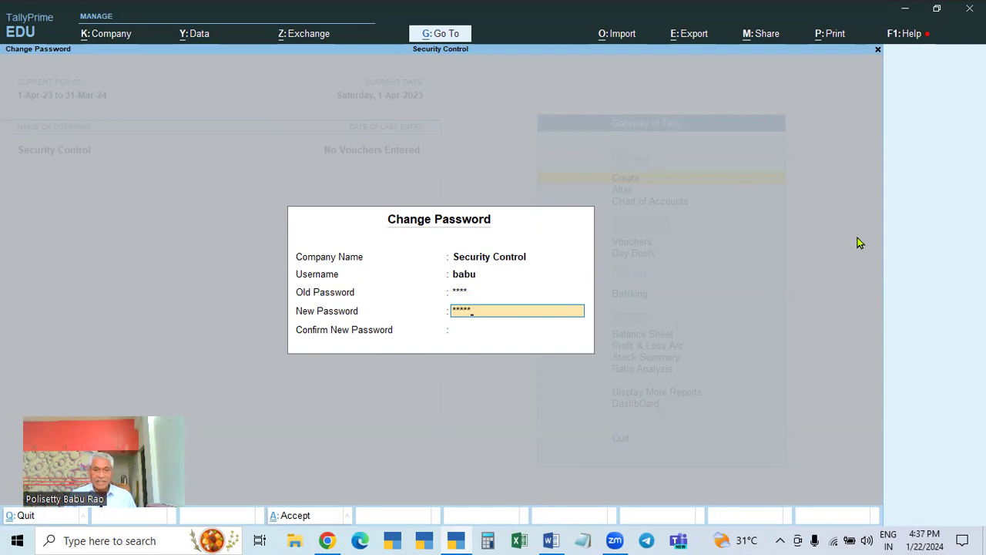
key(Return)
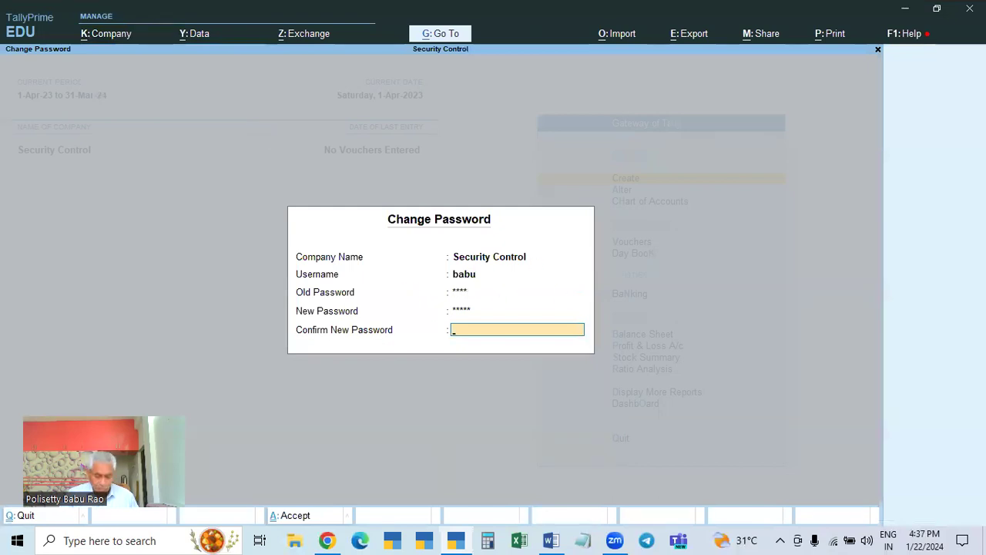
text(****)
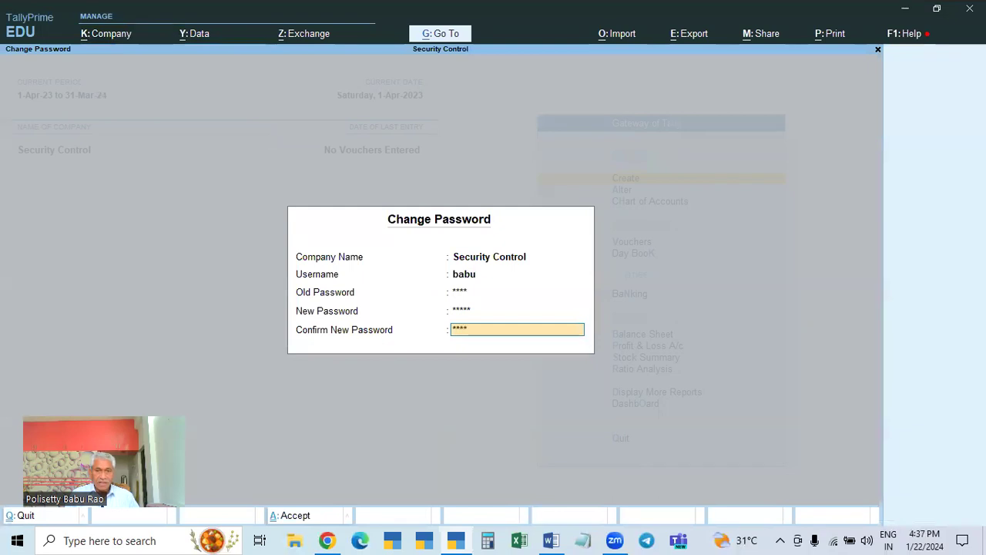
key(Return)
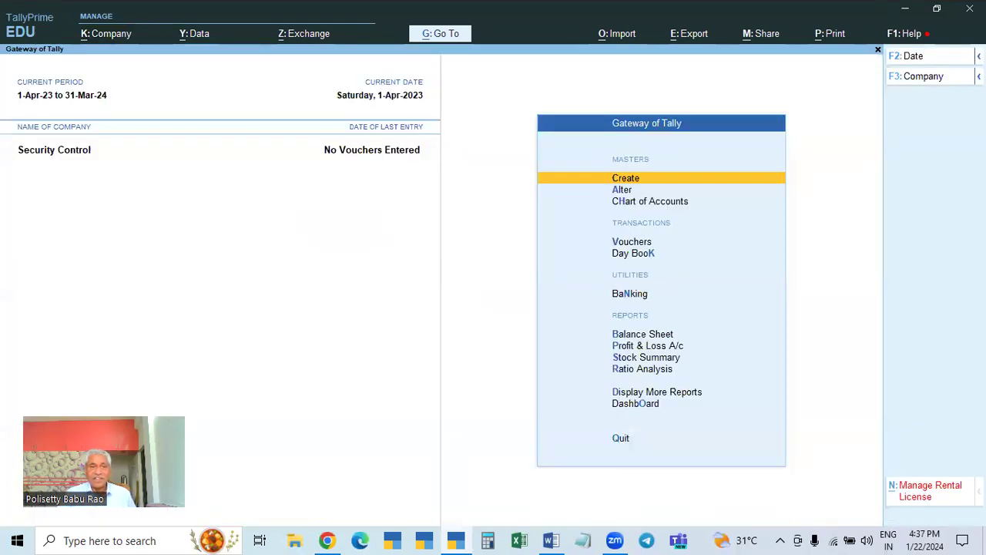
- Shut the currently open Security Control company
click(104, 43)
key(Escape)
key(Escape)
key(n)
key(F3)
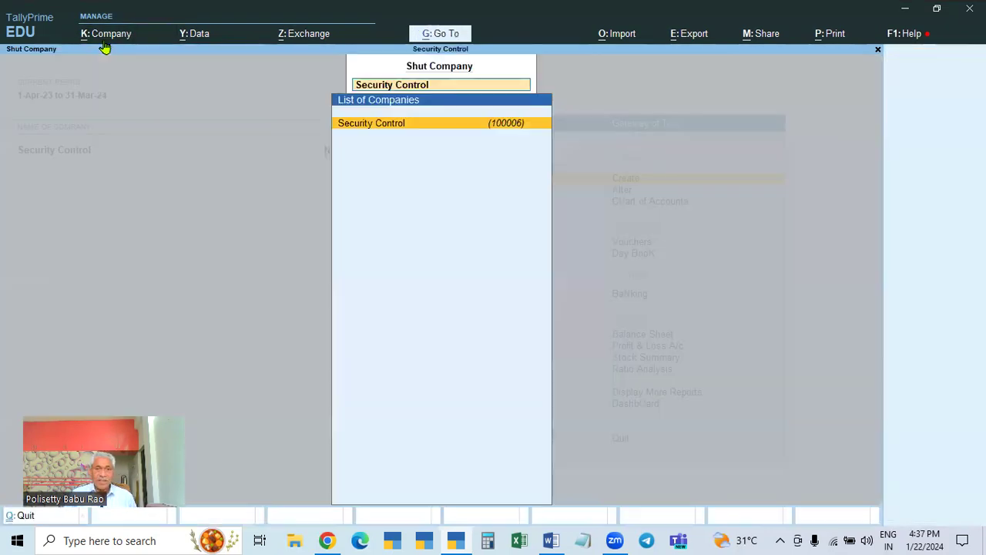
- Reopen Security Control from the company list, logging in with the administrator username and new password
key(Return)
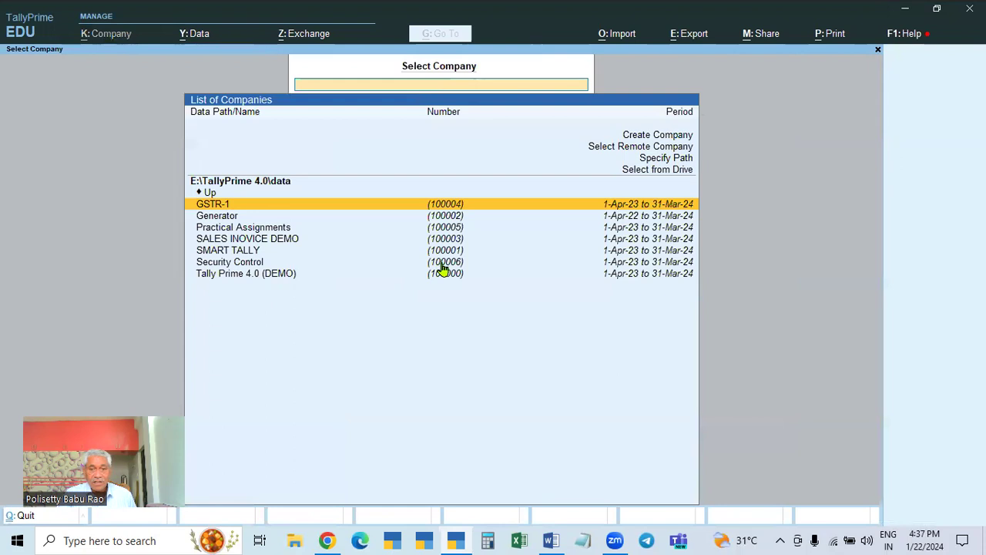
click(442, 265)
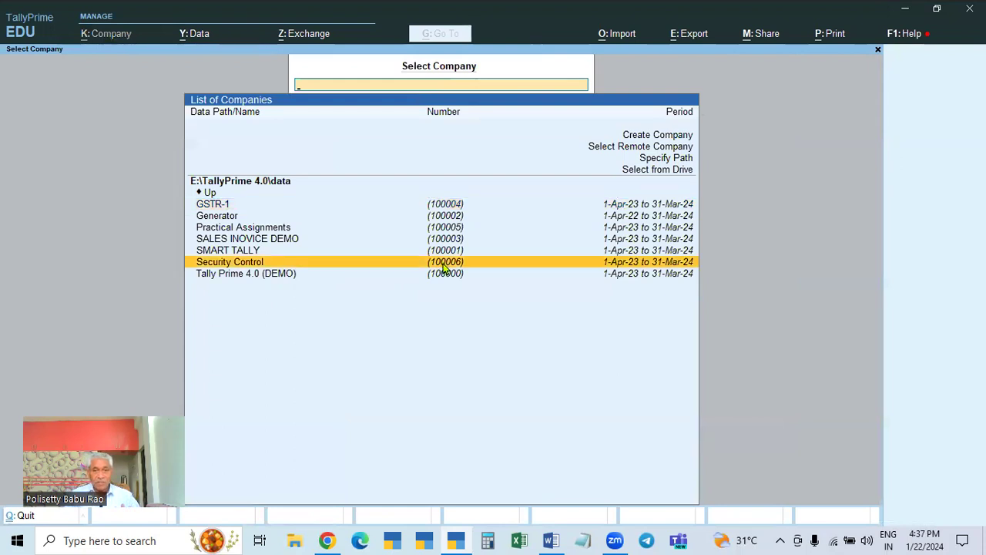
click(443, 262)
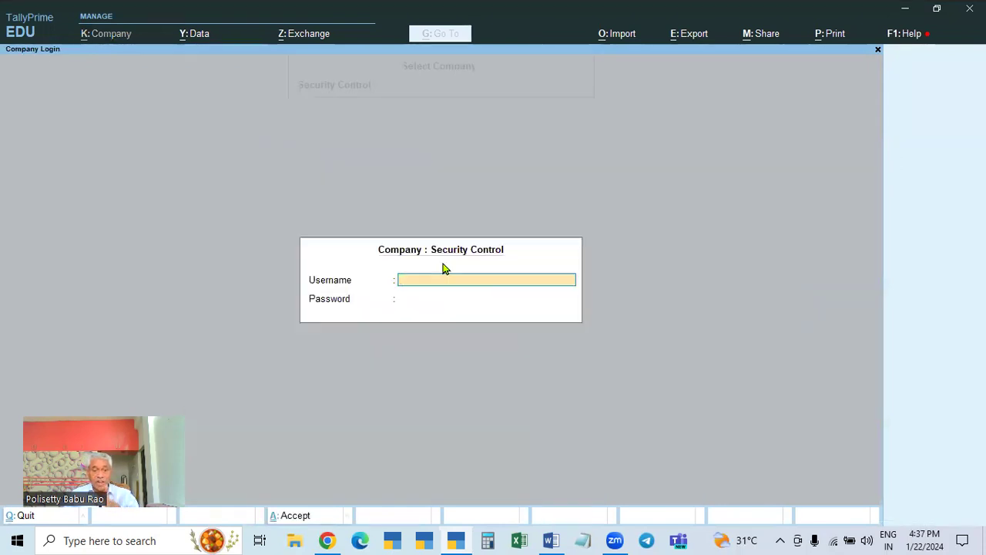
key(Return)
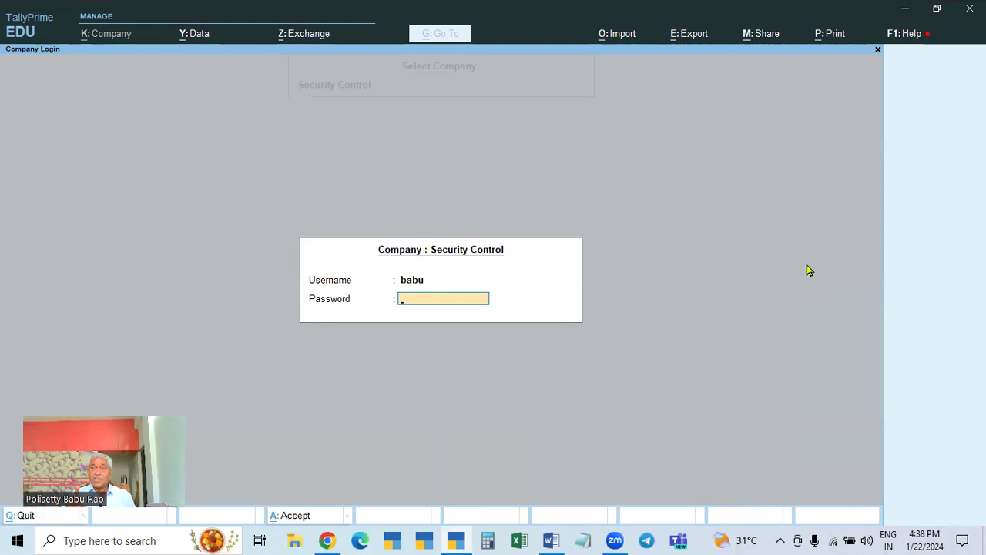
key(Return)
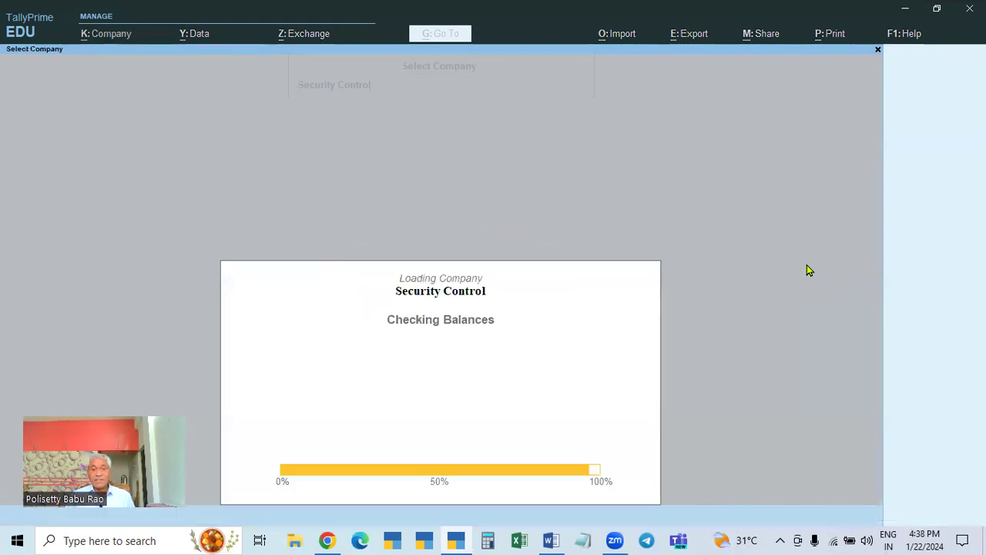
key(Escape)
key(Escape)
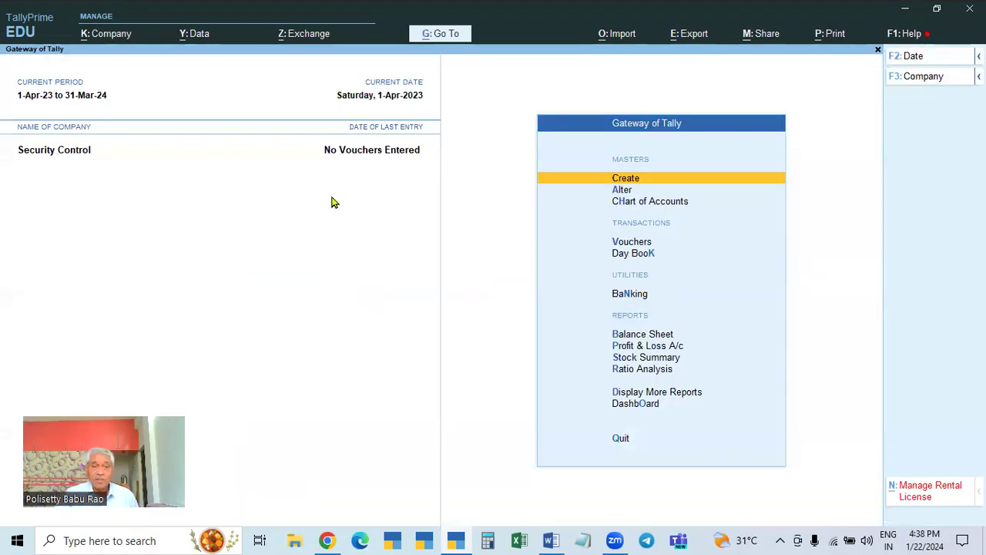